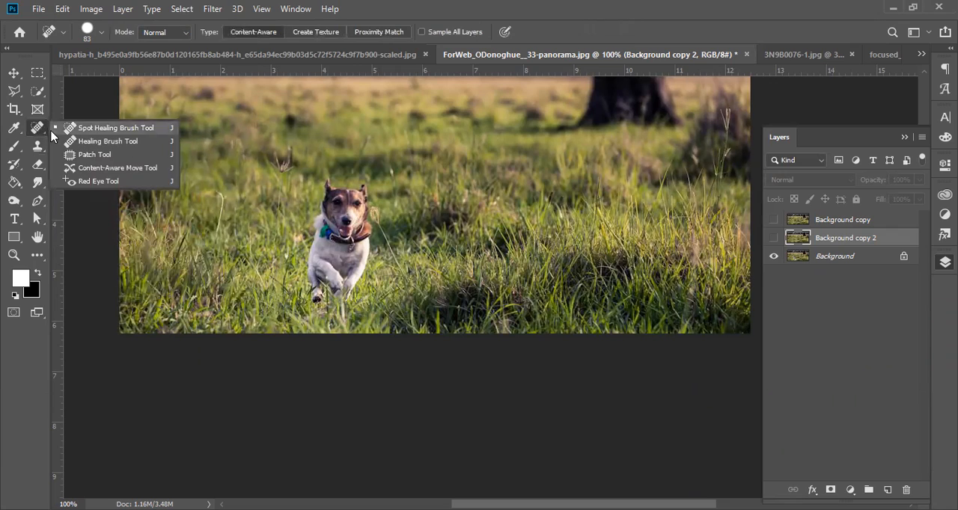
Step: Choose the Patch tool and draw a freehand outline around the running dog
click(84, 155)
drag(322, 177, 277, 277)
mouse_move(341, 330)
mouse_down()
mouse_move(388, 303)
mouse_move(396, 216)
mouse_move(372, 157)
mouse_move(350, 143)
mouse_up()
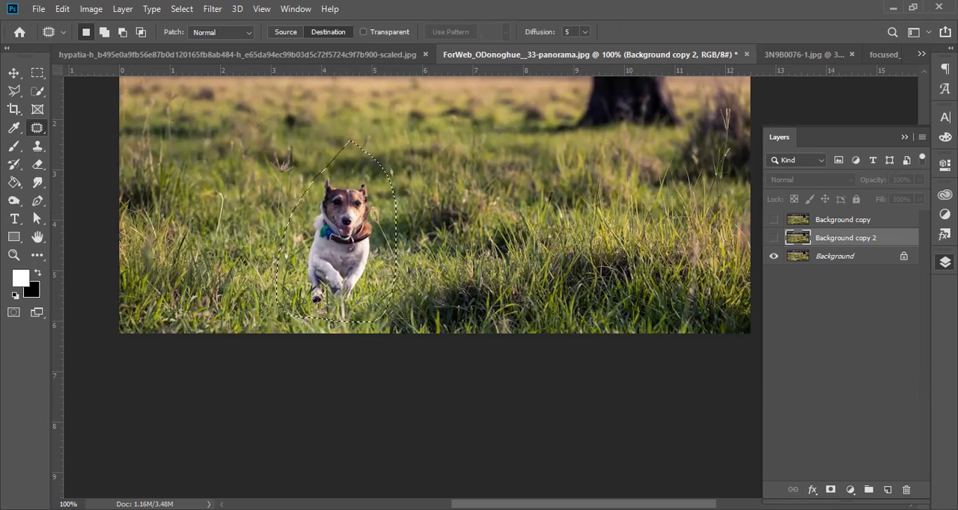
Step: Select the Background layer and revert the image to its last saved version
click(838, 257)
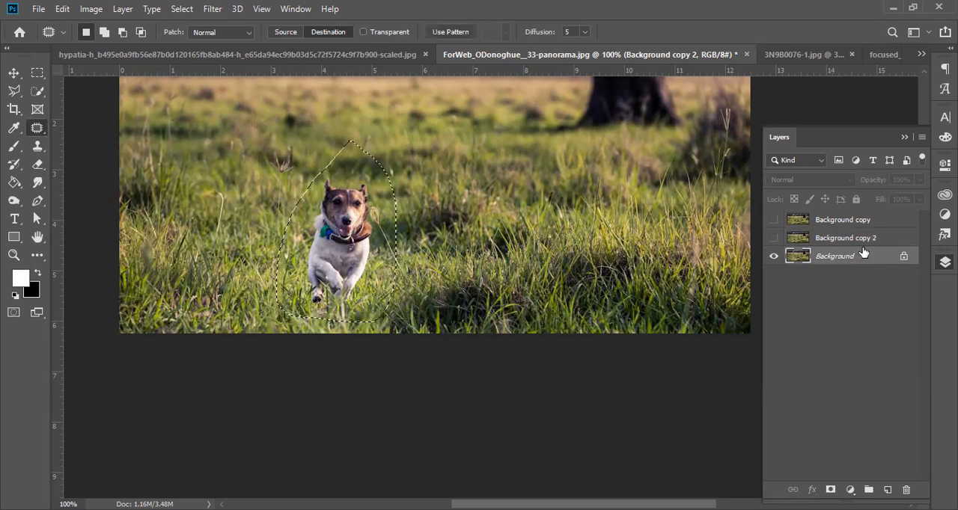
click(39, 8)
click(73, 176)
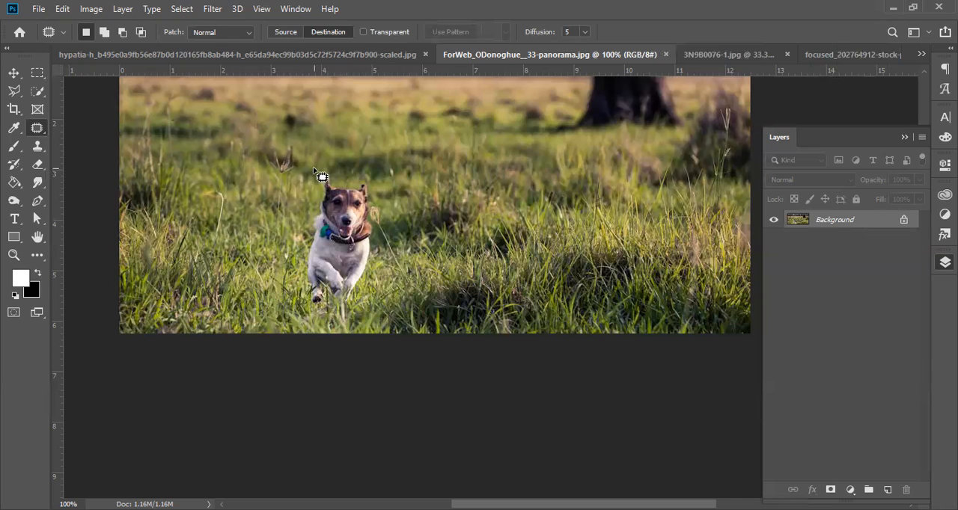
Step: Outline the dog with the Patch tool, try patching a copy of it onto the grass beside it, and undo the patch
mouse_move(361, 168)
mouse_down()
mouse_move(332, 172)
mouse_move(290, 222)
mouse_move(292, 308)
mouse_move(367, 319)
mouse_move(409, 232)
mouse_move(361, 169)
mouse_up()
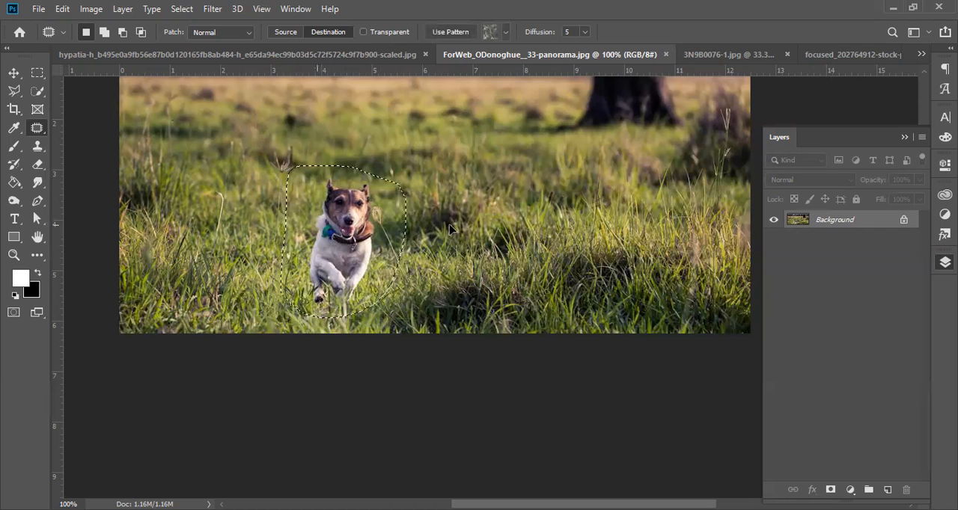
drag(391, 286, 550, 297)
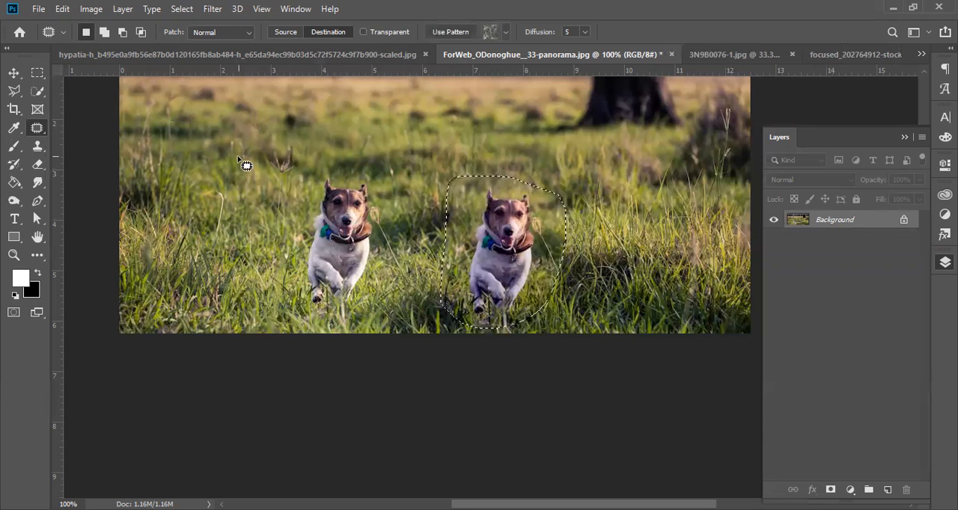
key(ctrl+z)
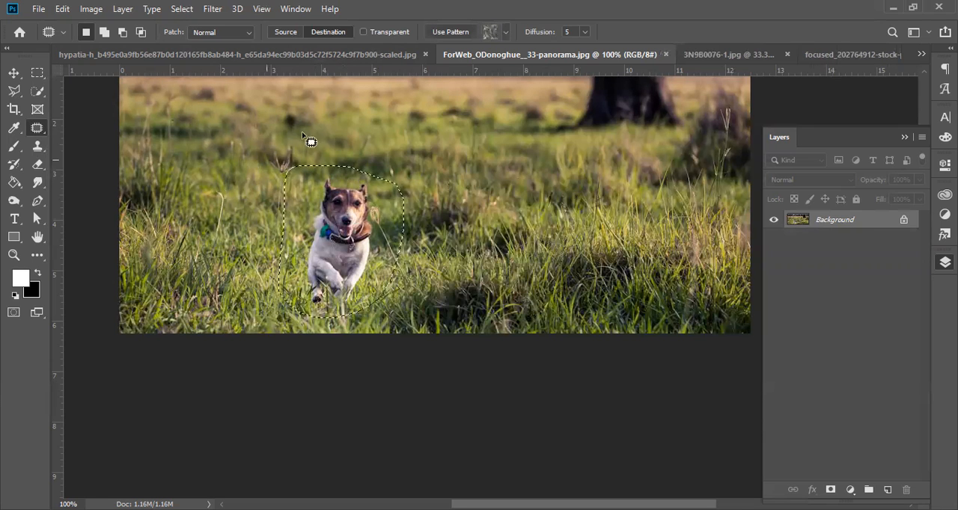
Step: With the patch mode set to Destination, copy the outlined dog onto the grass right of the original and deselect it
click(327, 32)
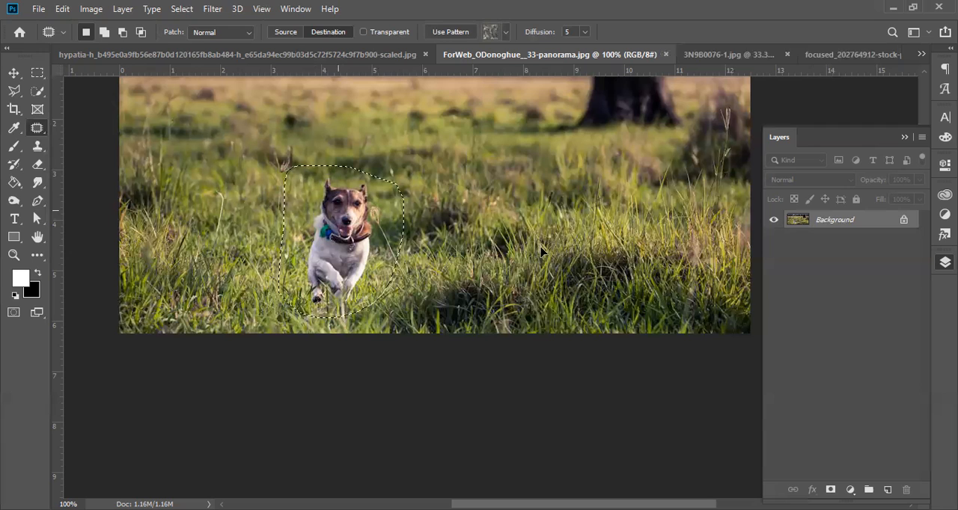
drag(536, 222, 541, 228)
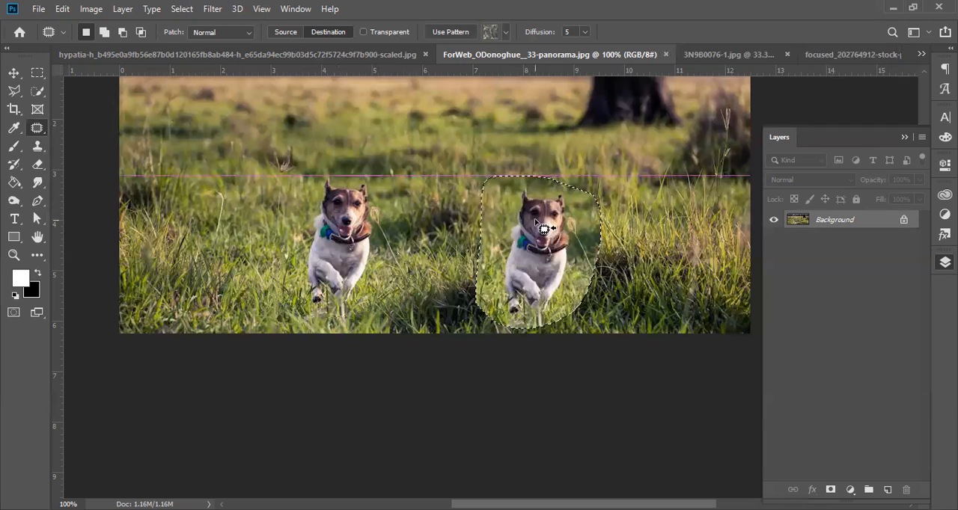
key(ctrl+d)
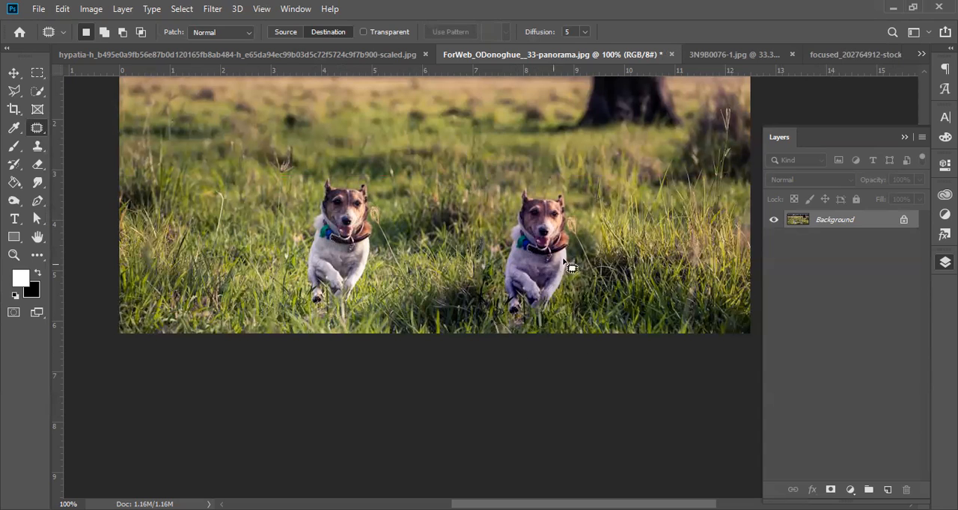
Step: Undo the deselection and the dog copy, and clear the selection around the original dog
key(ctrl+z)
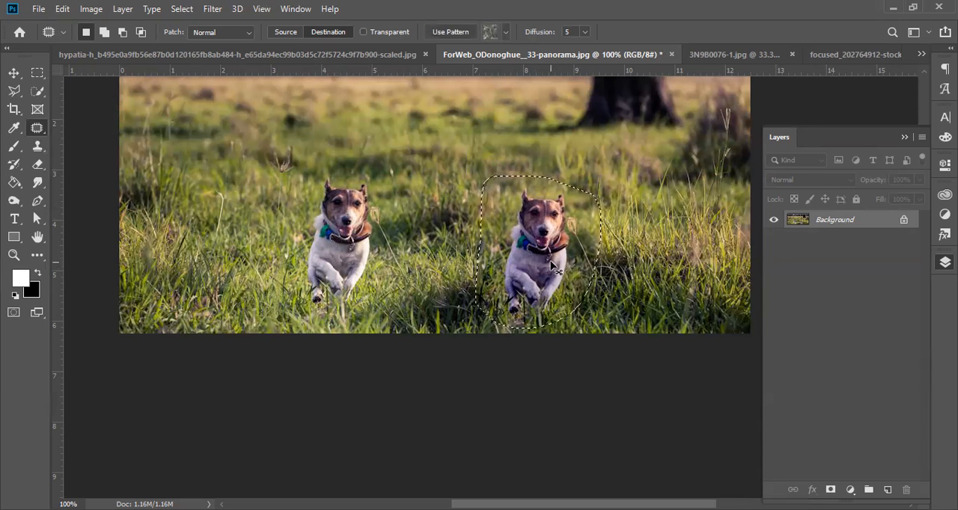
key(ctrl+z)
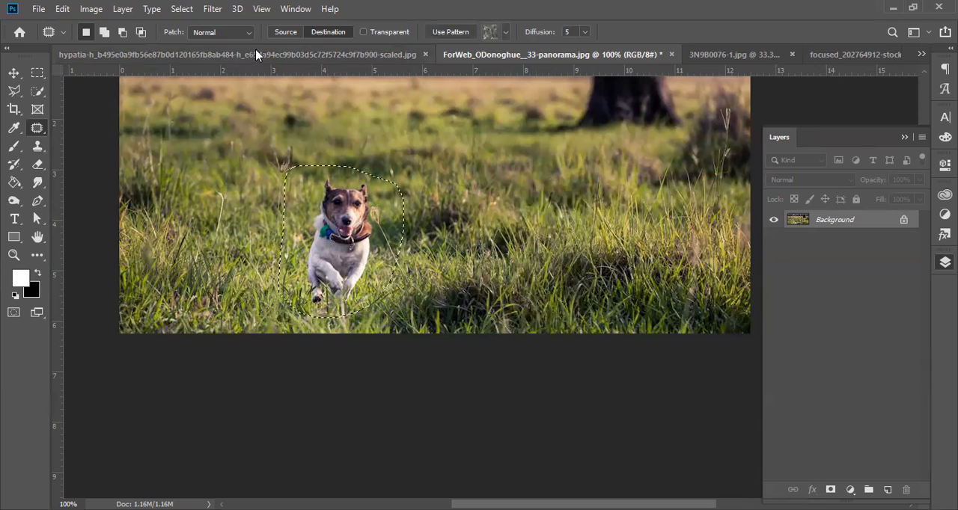
key(ctrl+d)
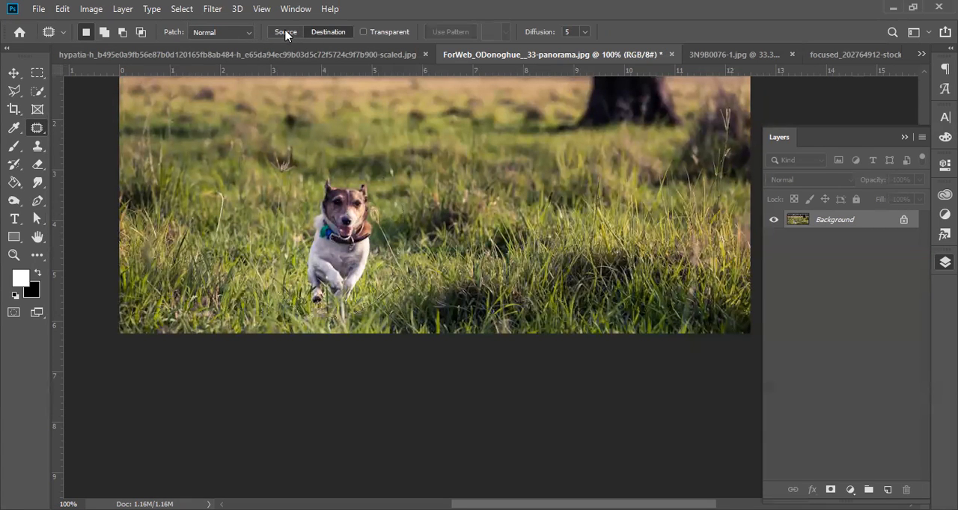
Step: In Source mode, outline the dog, patch it over with grass from its right, and deselect
mouse_move(327, 169)
mouse_down()
mouse_move(297, 194)
mouse_move(286, 256)
mouse_move(294, 308)
mouse_move(352, 318)
mouse_move(387, 312)
mouse_move(407, 263)
mouse_move(407, 198)
mouse_move(393, 170)
mouse_move(331, 169)
mouse_up()
drag(340, 254, 543, 250)
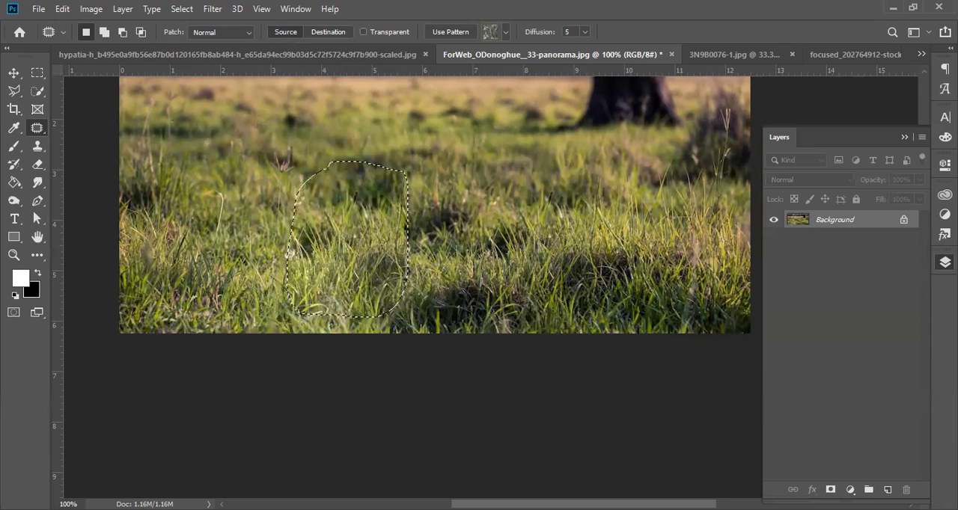
key(ctrl+d)
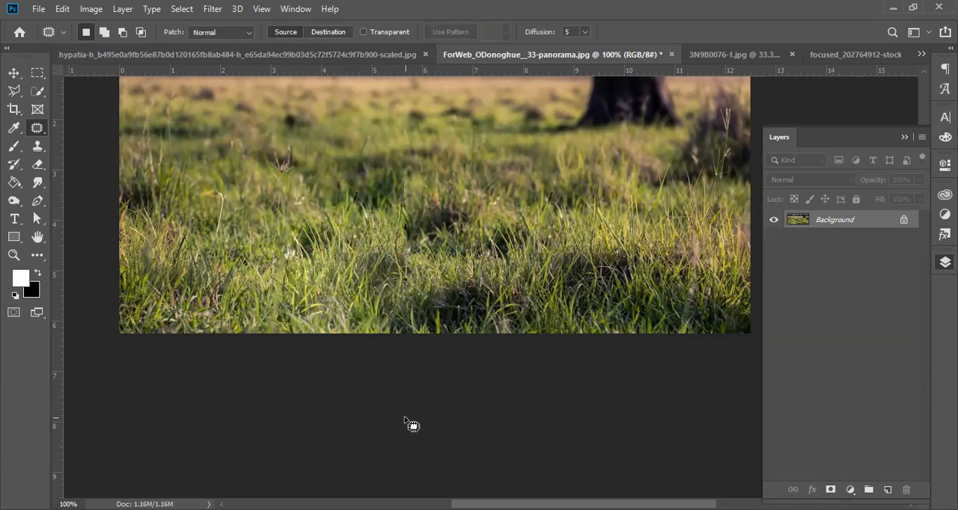
Step: Undo the grass patch over the dog and clear the selection
key(ctrl+z)
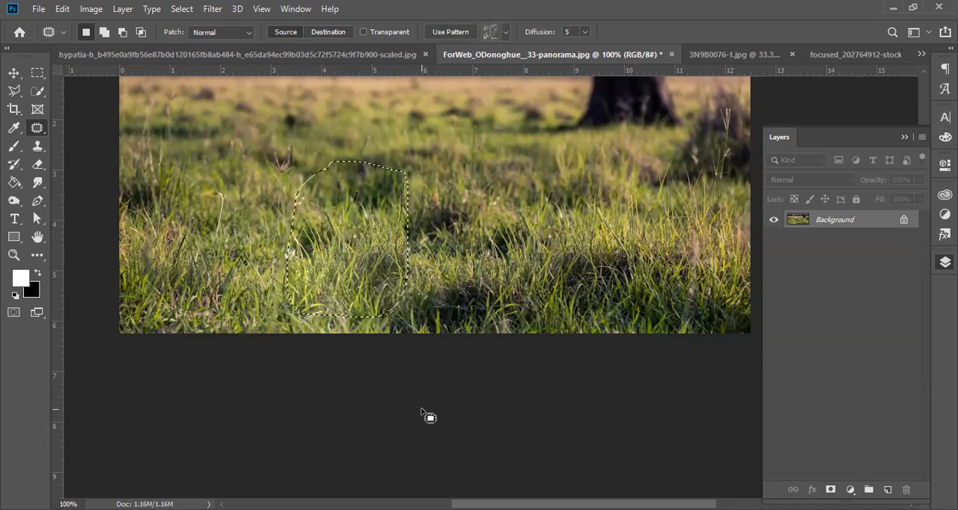
key(ctrl+z)
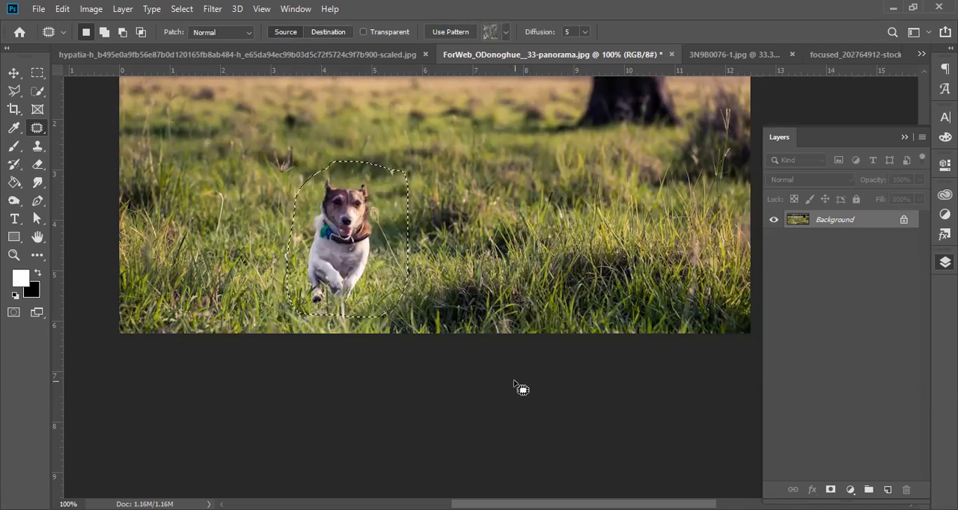
key(ctrl+d)
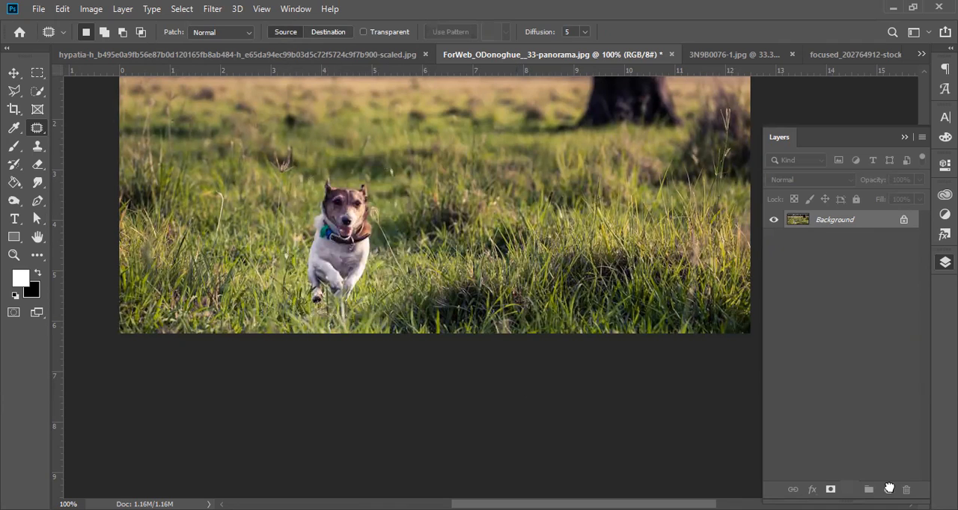
Step: Duplicate the Background layer
drag(889, 487, 888, 489)
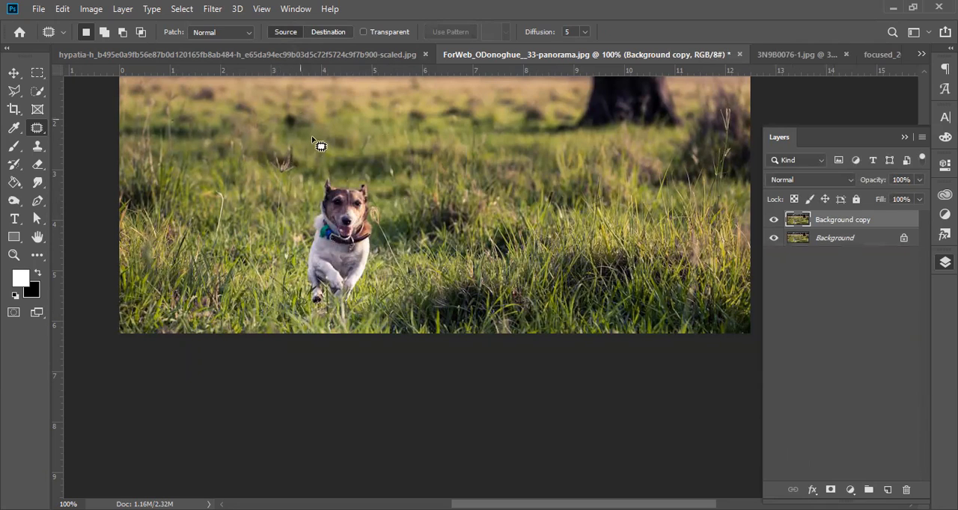
Step: In Destination mode, outline a dog-sized area of grass right of the dog, patch it over the dog, and deselect
click(327, 32)
mouse_move(574, 176)
mouse_down()
mouse_move(470, 169)
mouse_move(444, 337)
mouse_move(581, 330)
mouse_move(601, 284)
mouse_move(599, 214)
mouse_move(574, 172)
mouse_up()
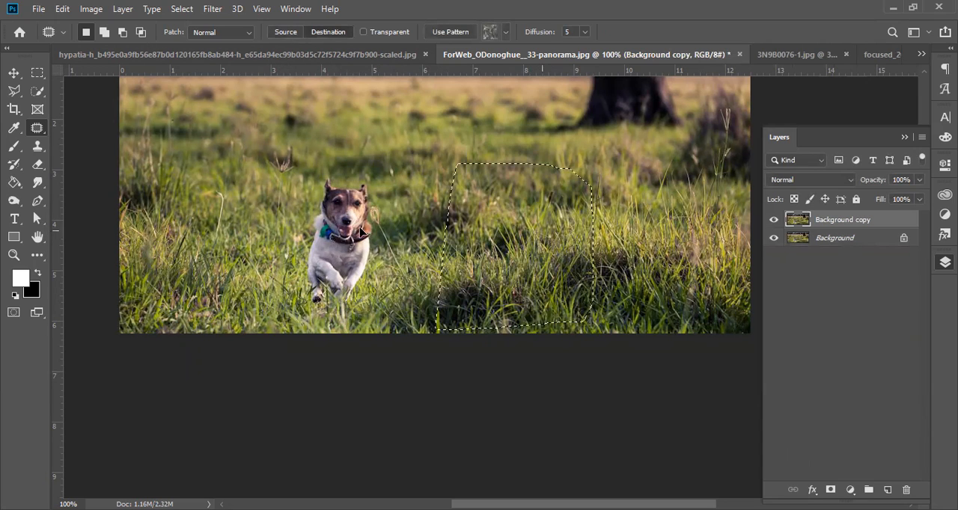
drag(361, 233, 361, 234)
key(ctrl+d)
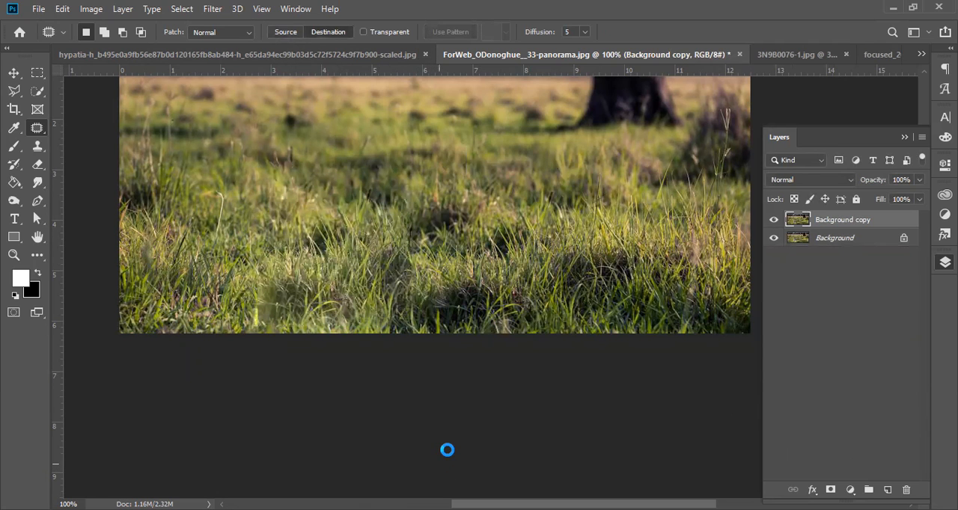
Step: Dismiss the save dialog, undo the grass patch over the dog, and clear the selection
key(ctrl+shift+s)
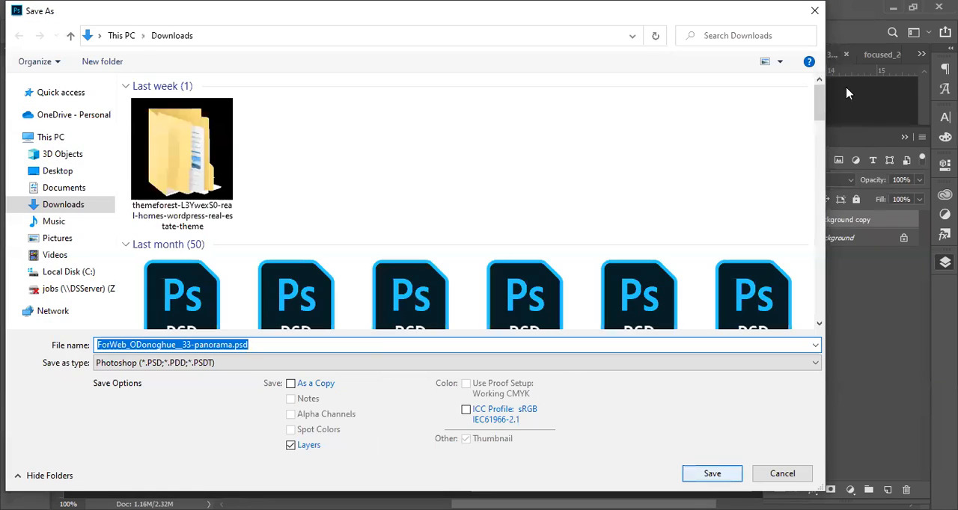
click(815, 12)
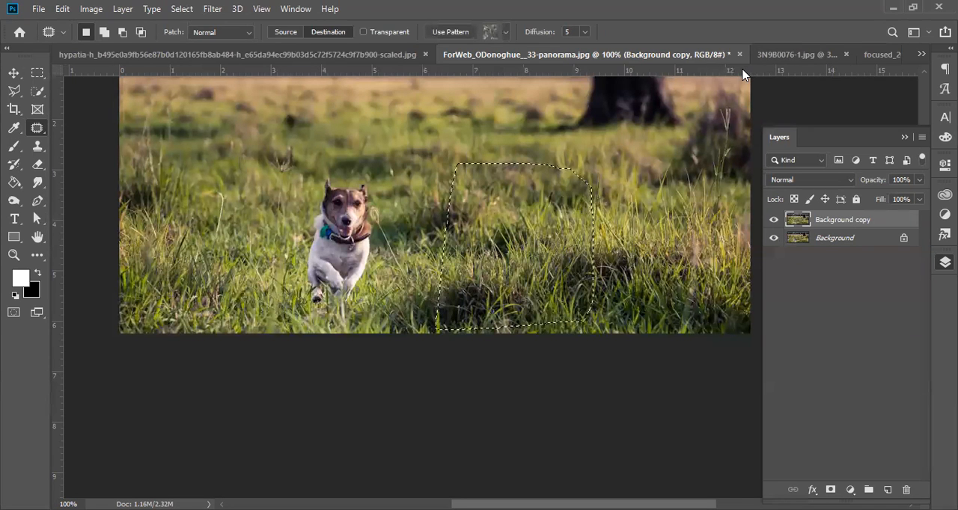
key(ctrl+d)
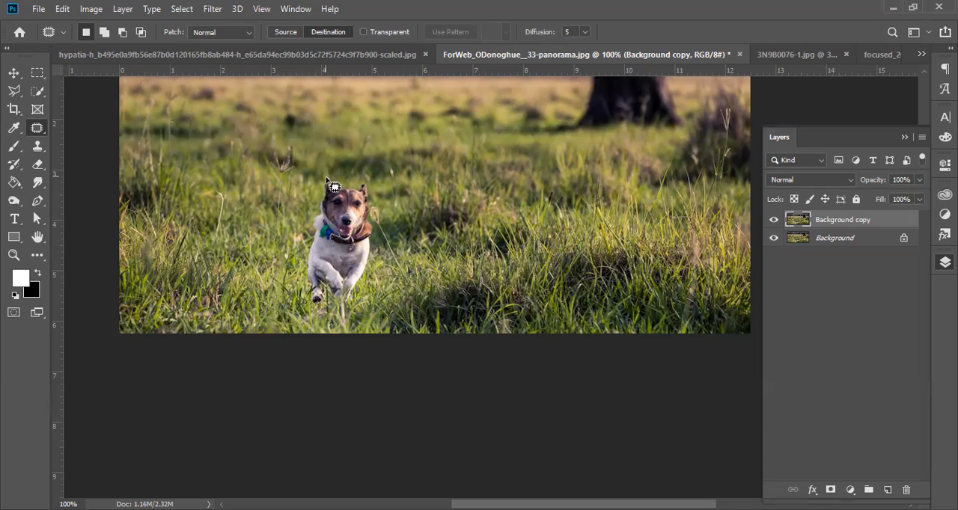
Step: Outline the dog with the Polygonal Lasso tool and use the Patch tool to copy it onto the grass to its right
mouse_move(315, 180)
mouse_down()
mouse_move(282, 255)
mouse_move(278, 305)
mouse_move(311, 331)
mouse_move(355, 317)
mouse_move(382, 285)
mouse_move(390, 182)
mouse_move(360, 161)
mouse_up()
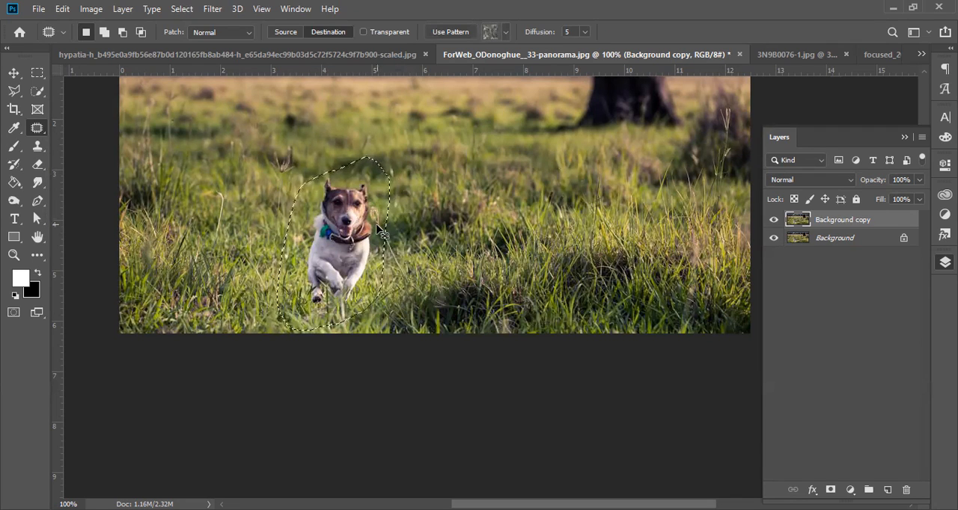
click(15, 91)
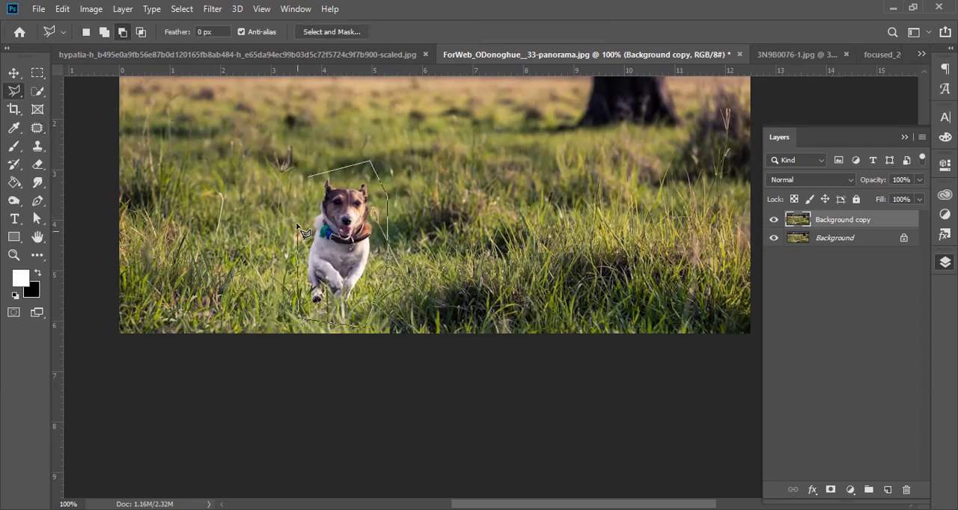
click(39, 128)
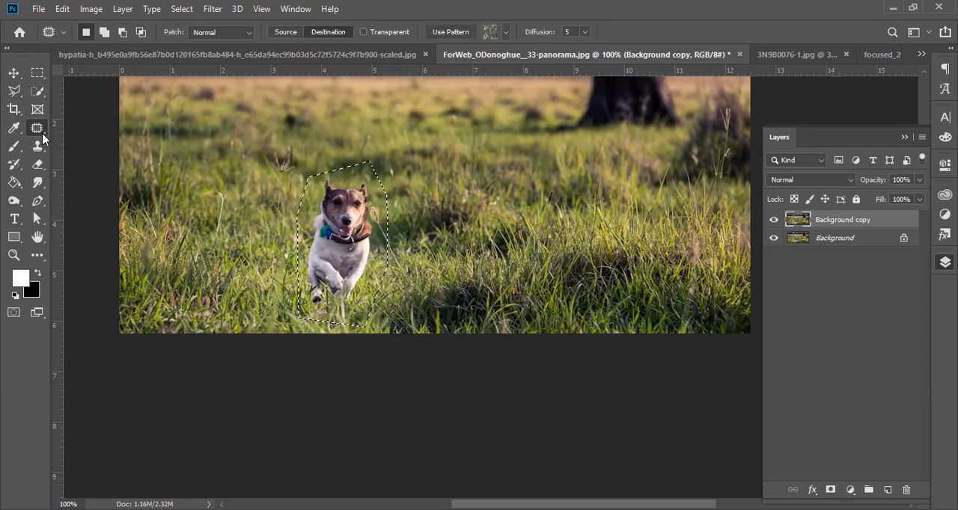
drag(374, 234, 436, 219)
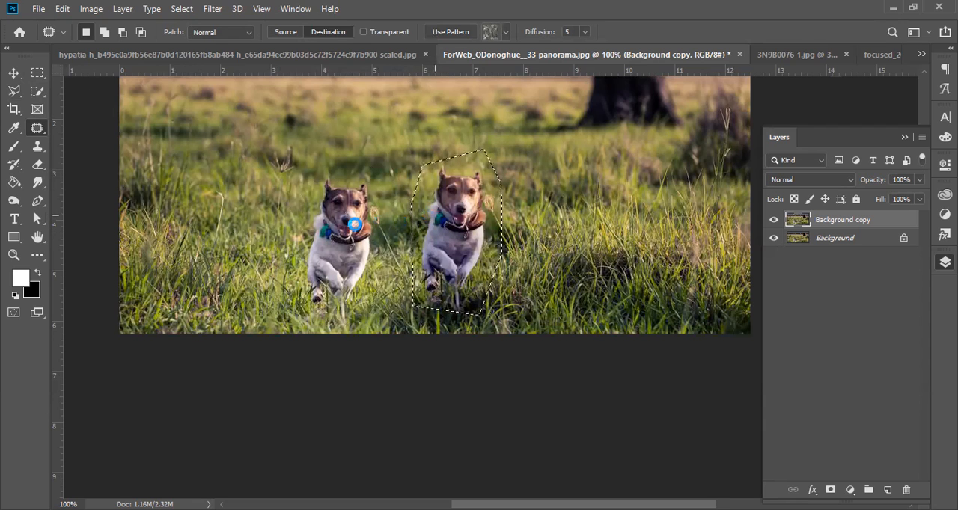
Step: Cancel the save dialog, undo the dog copy, and clear the lasso selection
key(ctrl+shift+s)
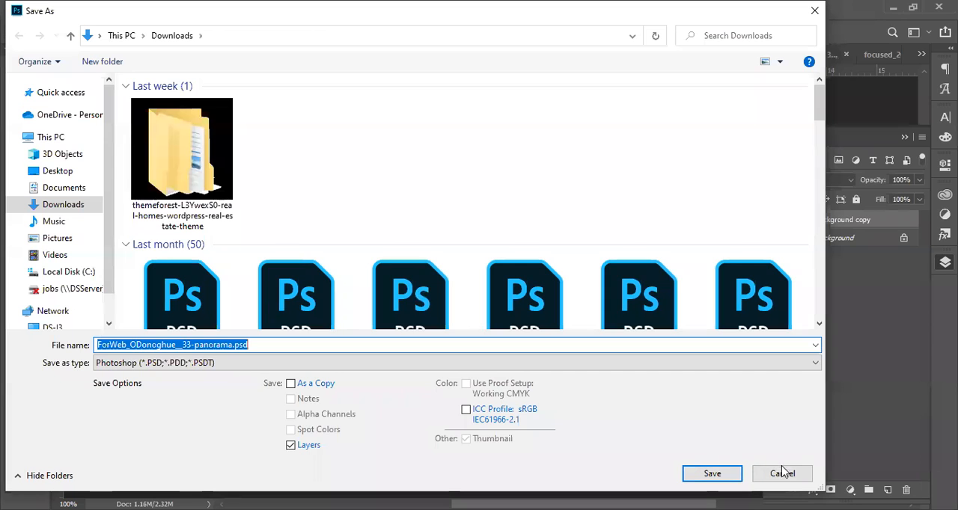
click(782, 474)
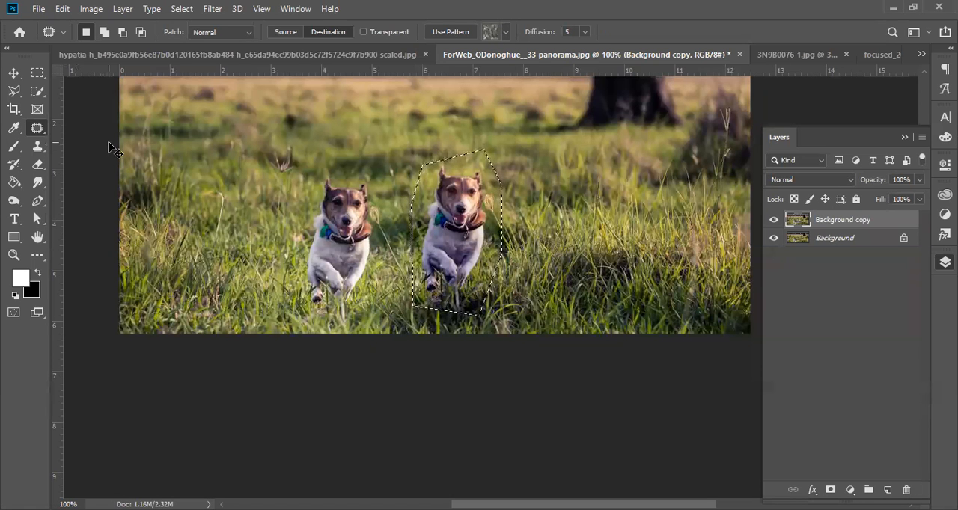
key(ctrl+z)
key(ctrl+d)
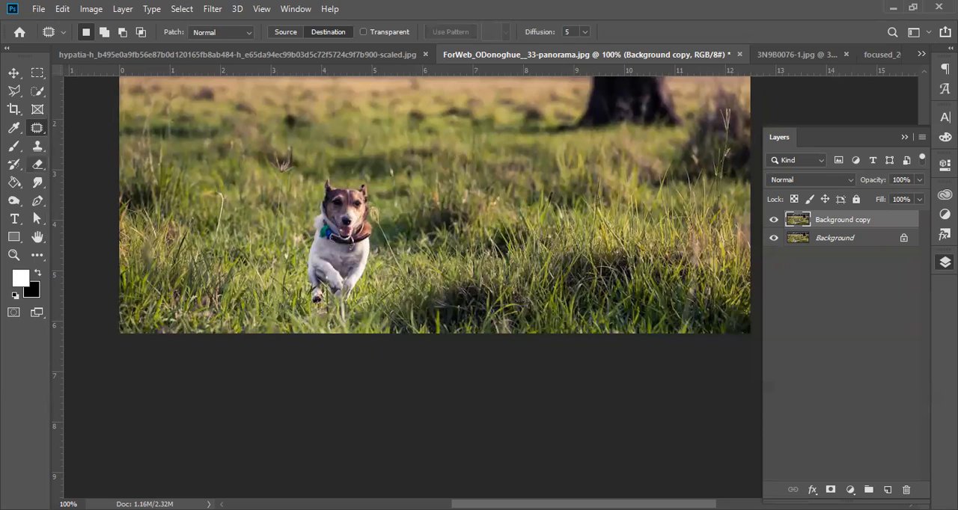
Step: Select the dog and a margin of grass around it with the Quick Selection tool and return to the Patch tool
click(37, 92)
mouse_move(330, 187)
mouse_down()
mouse_move(364, 199)
mouse_move(362, 235)
mouse_move(337, 294)
mouse_move(320, 295)
mouse_move(309, 286)
mouse_move(313, 219)
mouse_move(342, 234)
mouse_up()
mouse_move(349, 291)
mouse_down()
mouse_move(361, 305)
mouse_move(366, 258)
mouse_up()
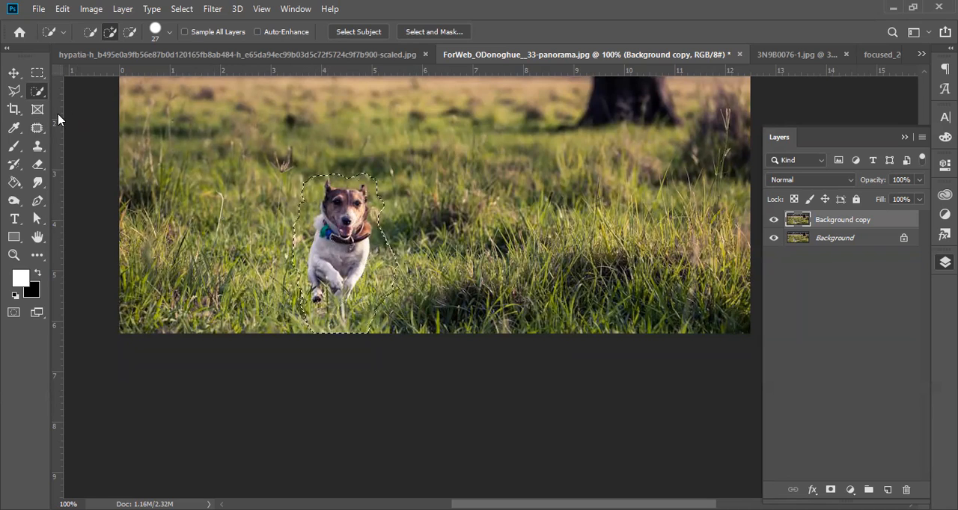
click(38, 129)
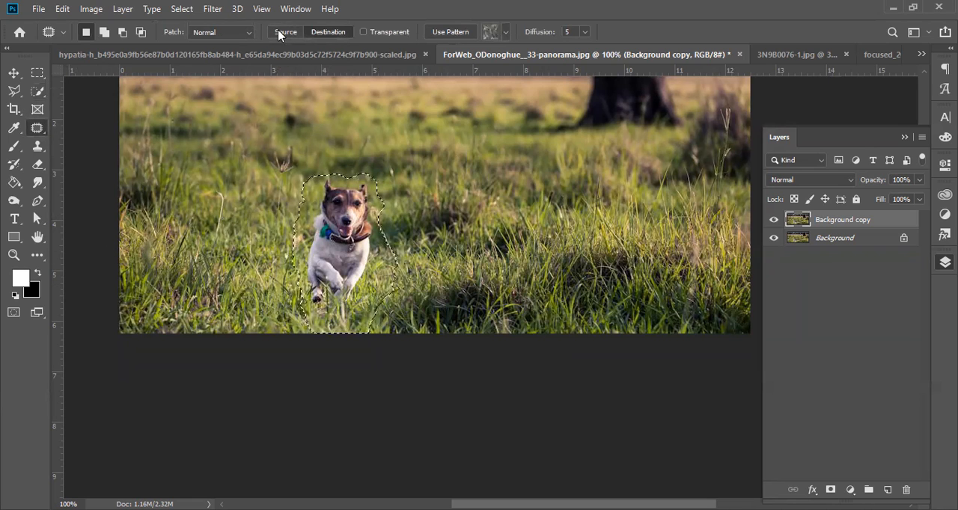
Step: In Source mode, patch the selected dog over with grass from its right and deselect
drag(328, 258, 457, 261)
drag(457, 260, 458, 261)
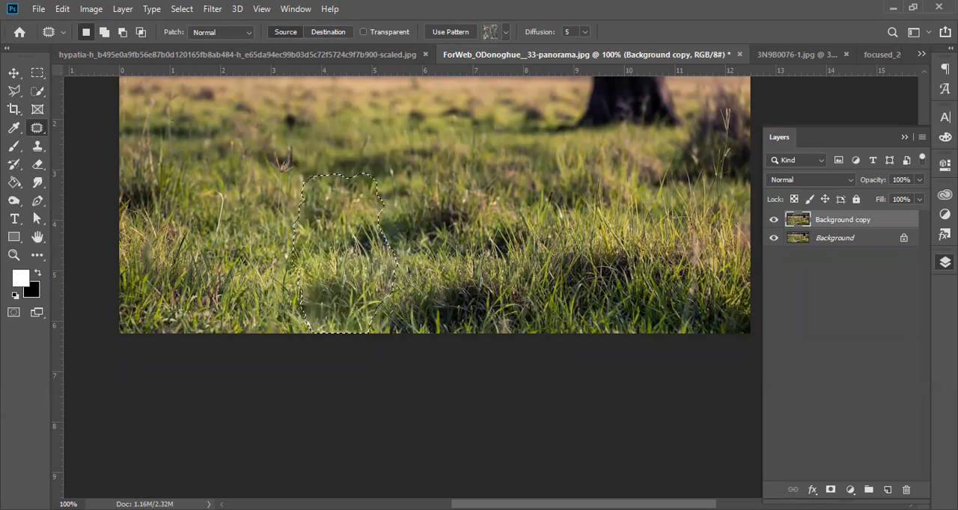
key(ctrl+d)
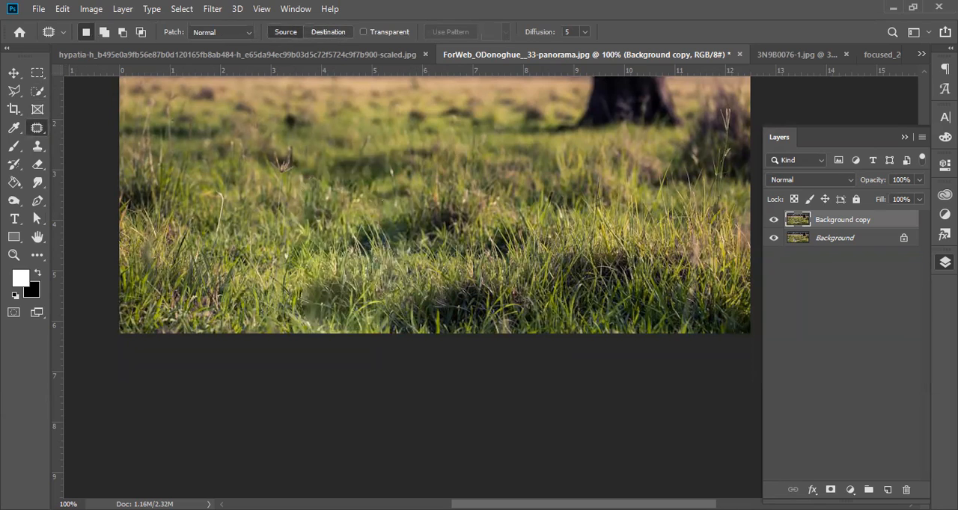
Step: Keep the Patch tool chosen and undo the deselection and the grass patch over the dog
right_click(35, 132)
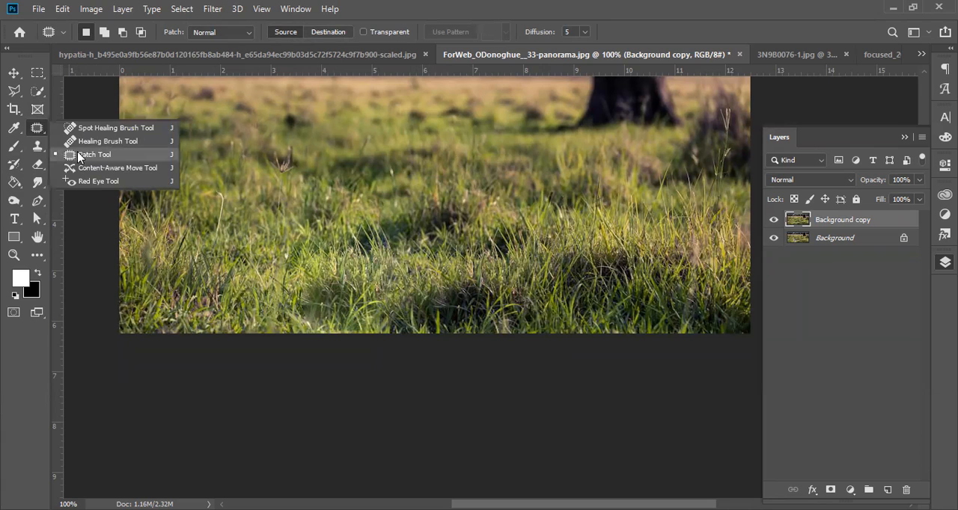
click(79, 156)
key(ctrl+z)
key(ctrl+z)
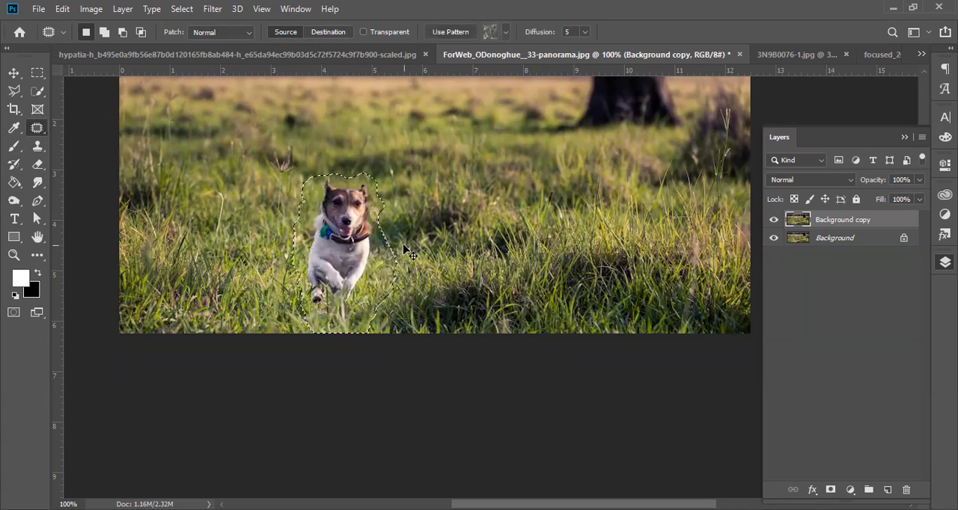
Step: Outline the dog freehand with the Patch tool after dropping the old selection, and clear the new outline
key(ctrl+d)
mouse_move(325, 162)
mouse_down()
mouse_move(283, 178)
mouse_move(272, 241)
mouse_move(287, 294)
mouse_move(306, 321)
mouse_up()
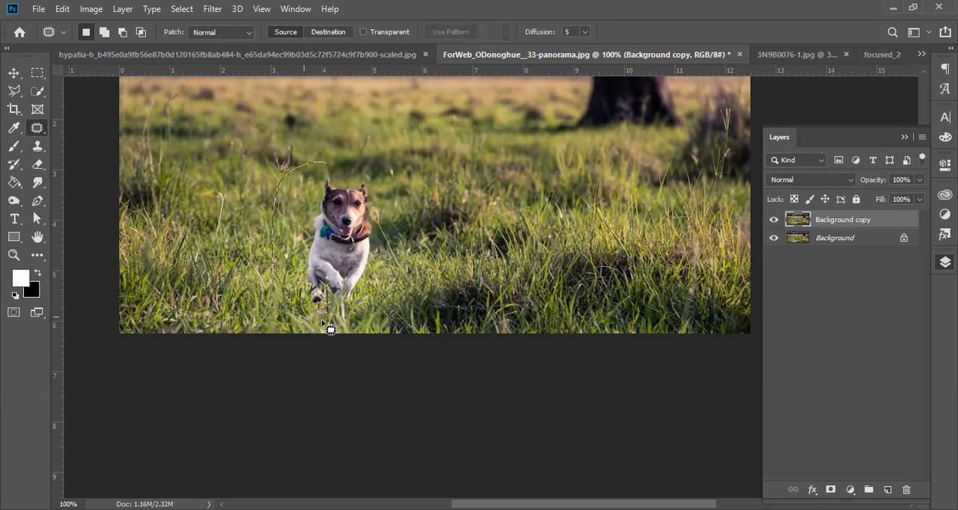
drag(410, 254, 382, 130)
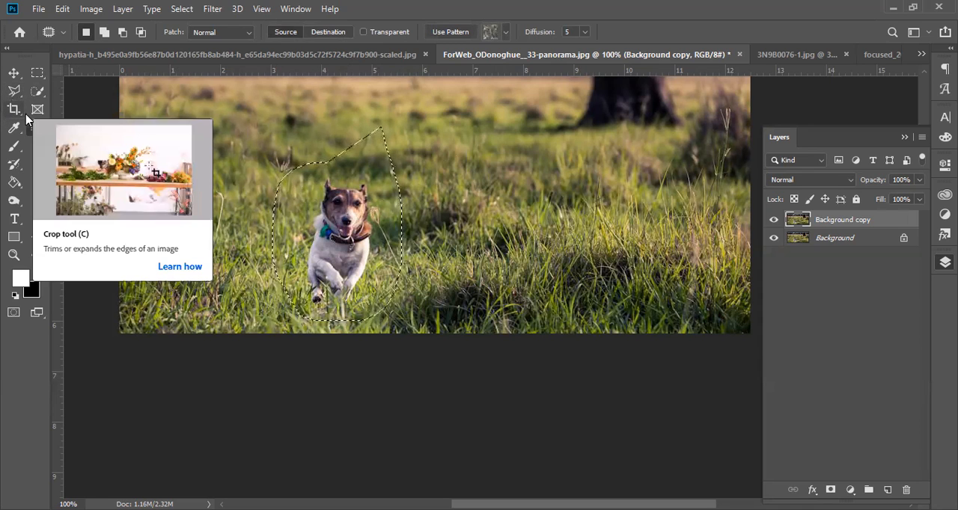
key(ctrl+d)
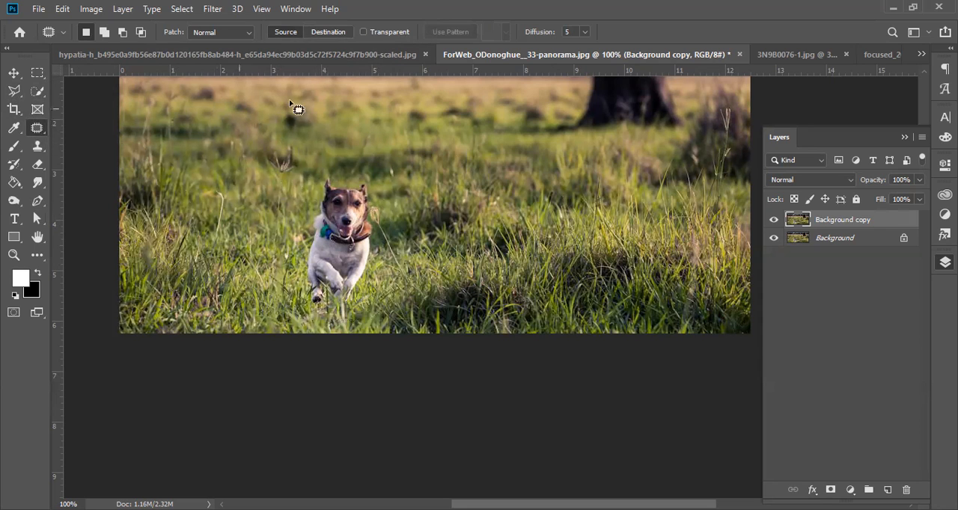
Step: Switch to the beach photo and select the man in the dark shirt with the Quick Selection tool
click(323, 54)
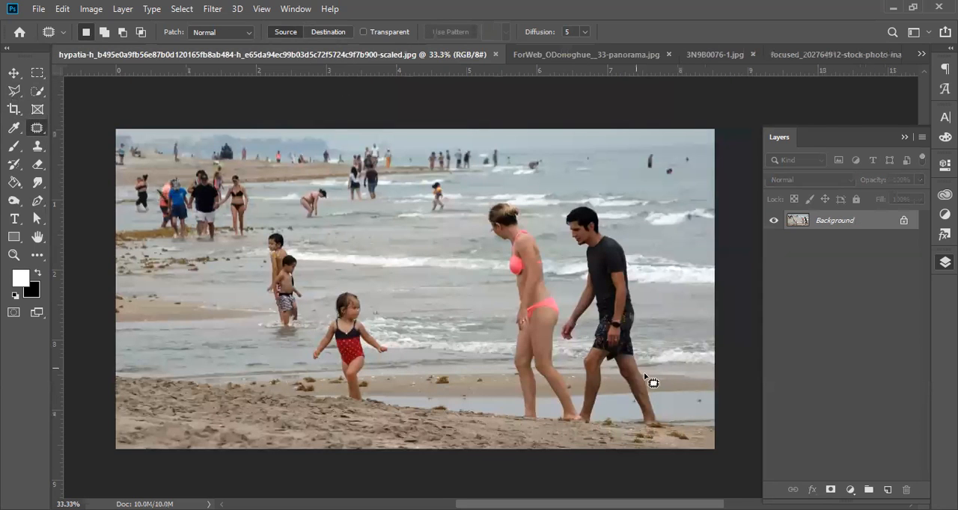
right_click(34, 130)
click(37, 92)
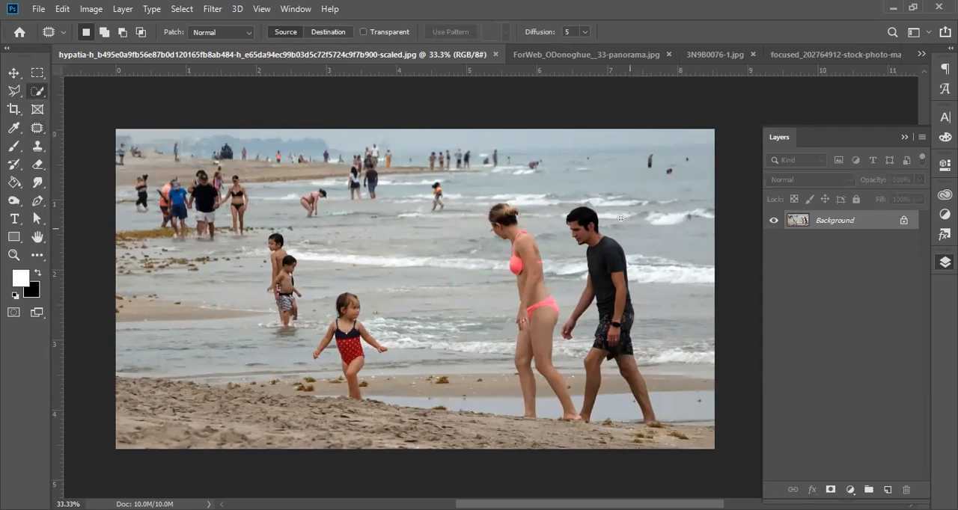
mouse_move(590, 233)
mouse_down()
mouse_move(605, 290)
mouse_move(621, 271)
mouse_move(612, 345)
mouse_up()
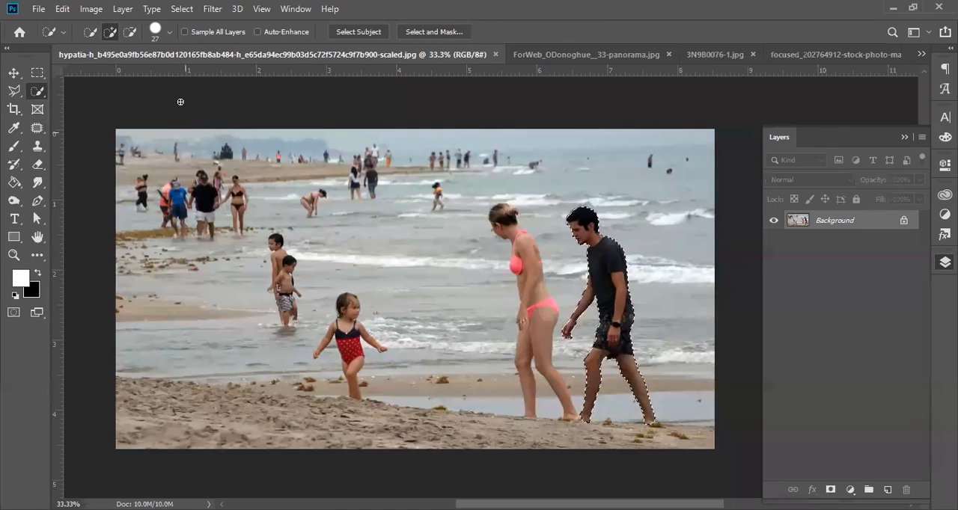
Step: With the Patch tool in Source mode, patch the selected man with the sea area beyond the woman and deselect
click(37, 127)
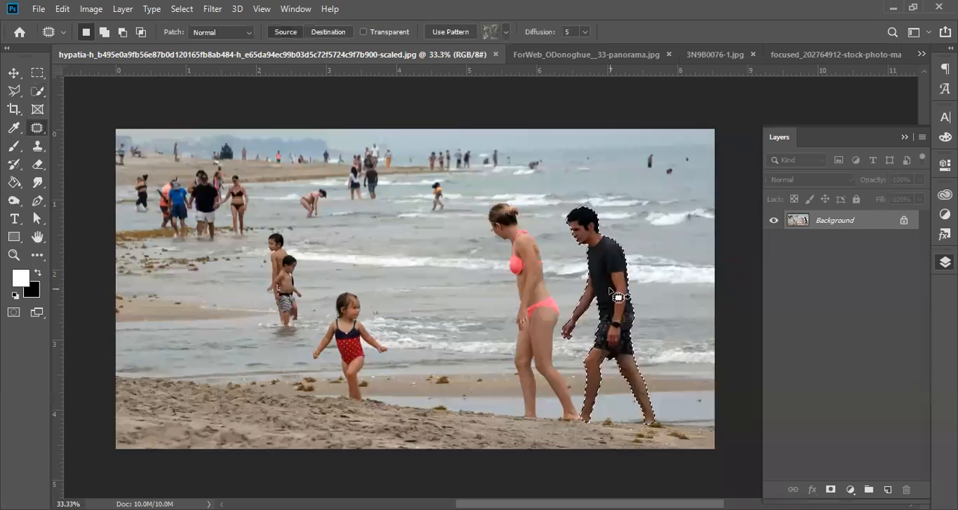
drag(615, 294, 445, 281)
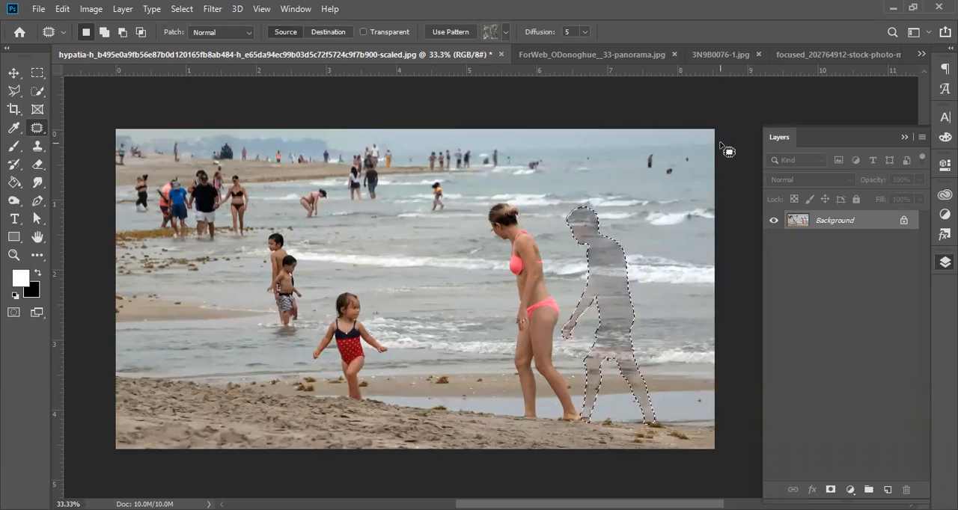
key(ctrl+d)
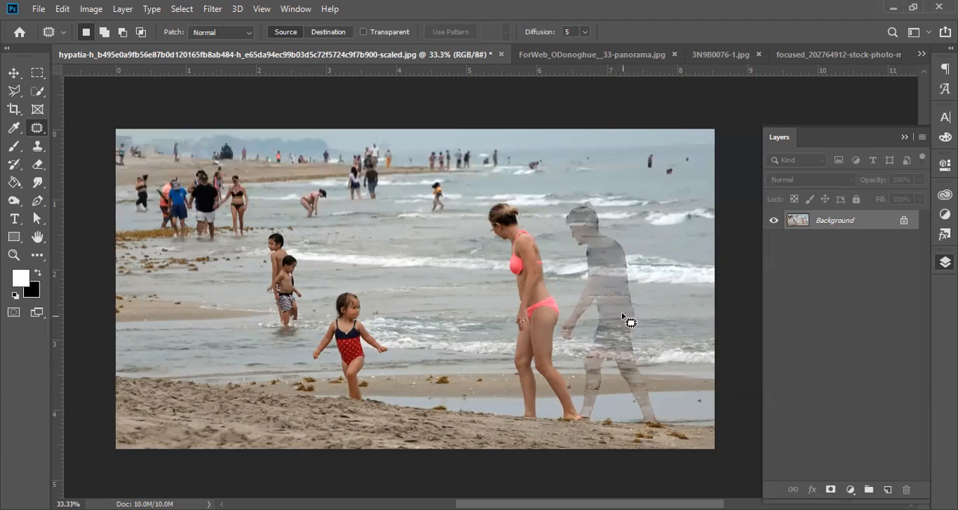
Step: Restore the man-shaped selection by undoing the deselection and expand it by 10 pixels
key(ctrl+z)
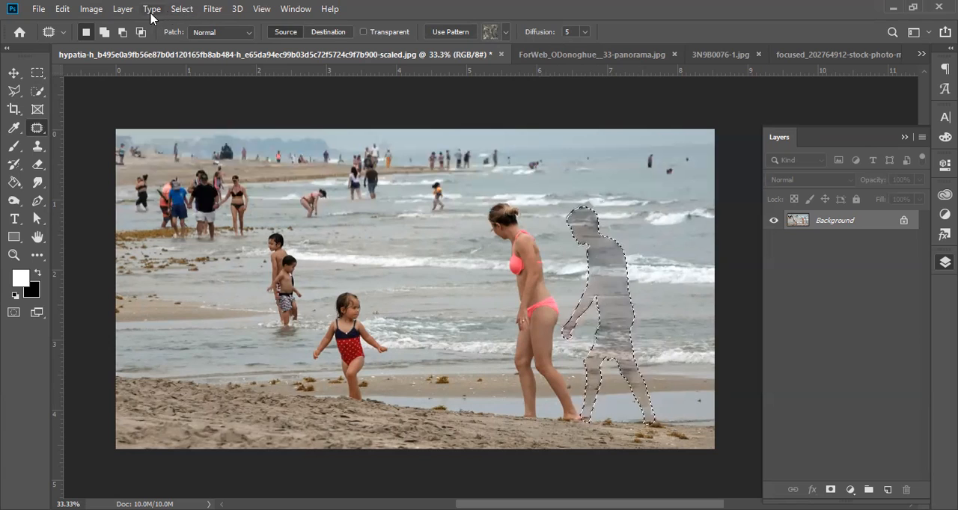
click(179, 9)
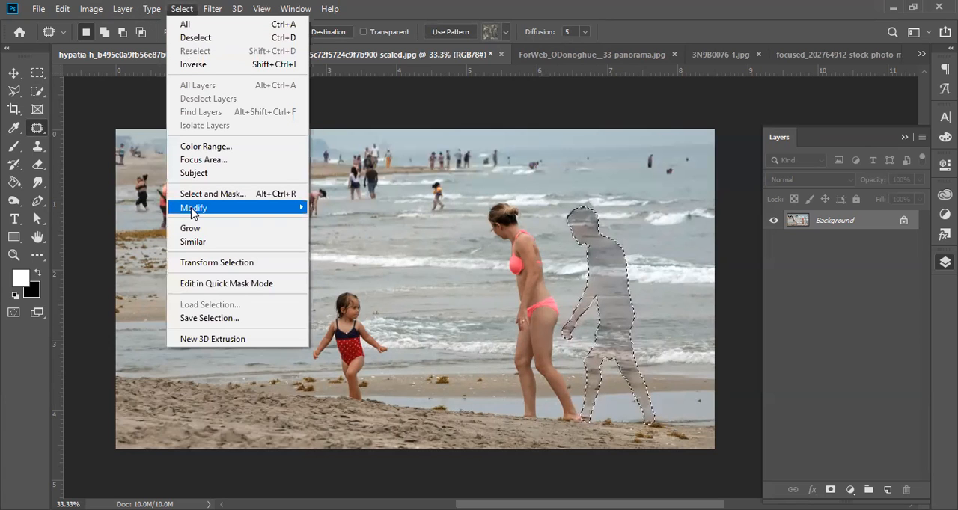
mouse_move(214, 213)
click(359, 234)
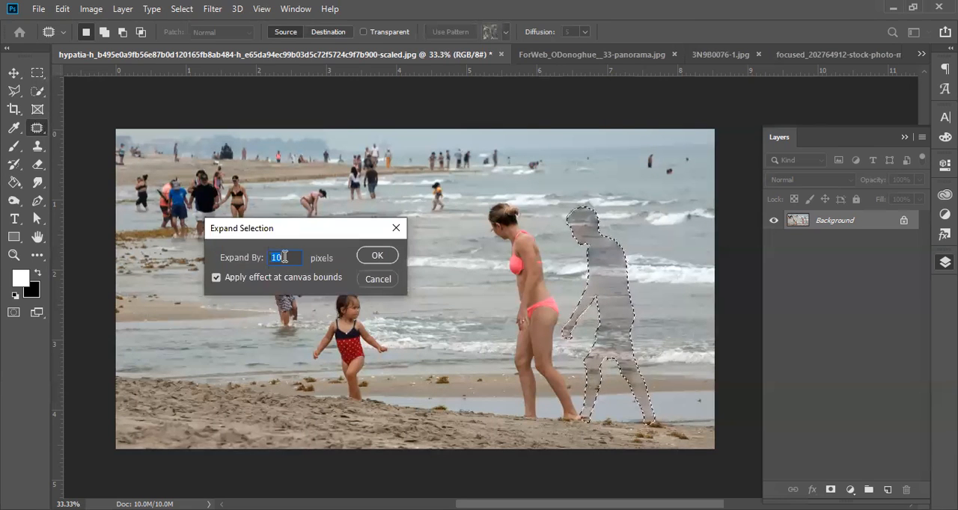
click(381, 257)
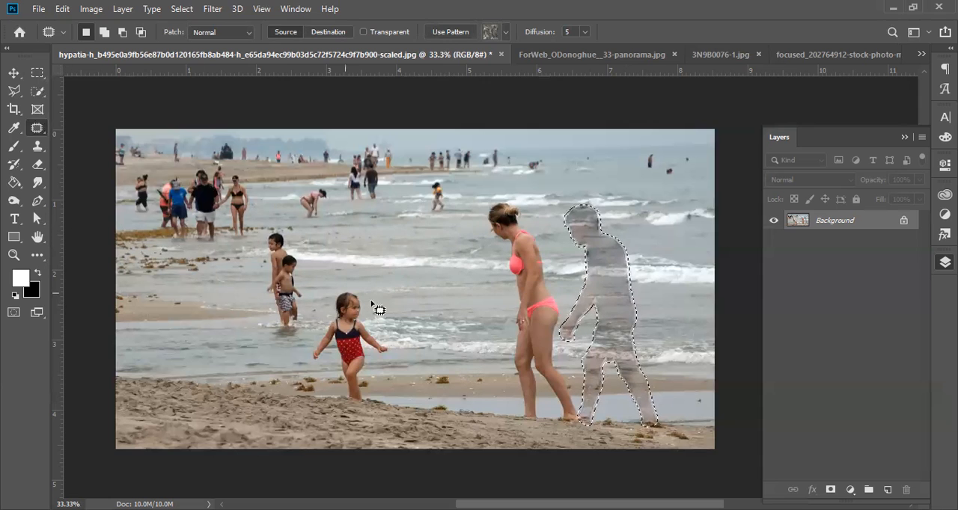
Step: Patch the expanded man-shaped area with clean sea from beyond the woman, deselect, and revert the photo to its saved version
drag(623, 304, 456, 307)
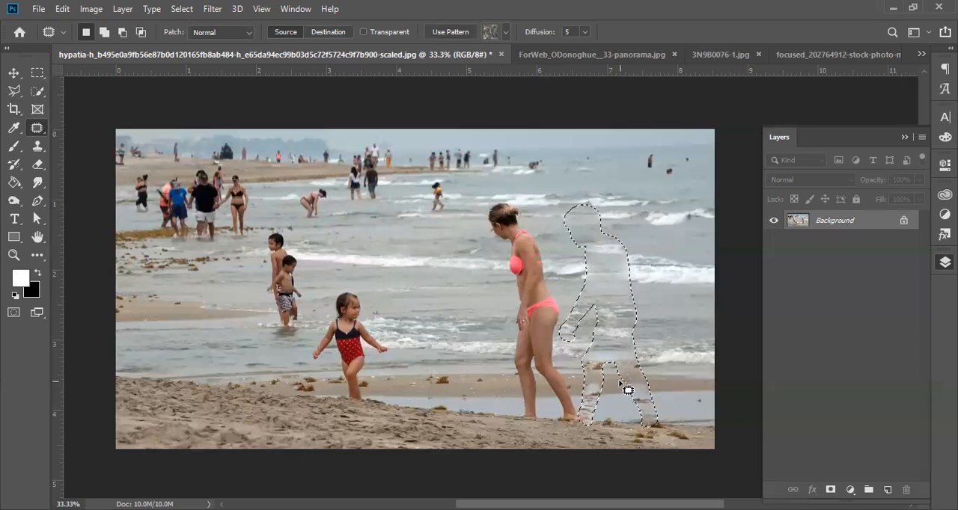
key(ctrl+d)
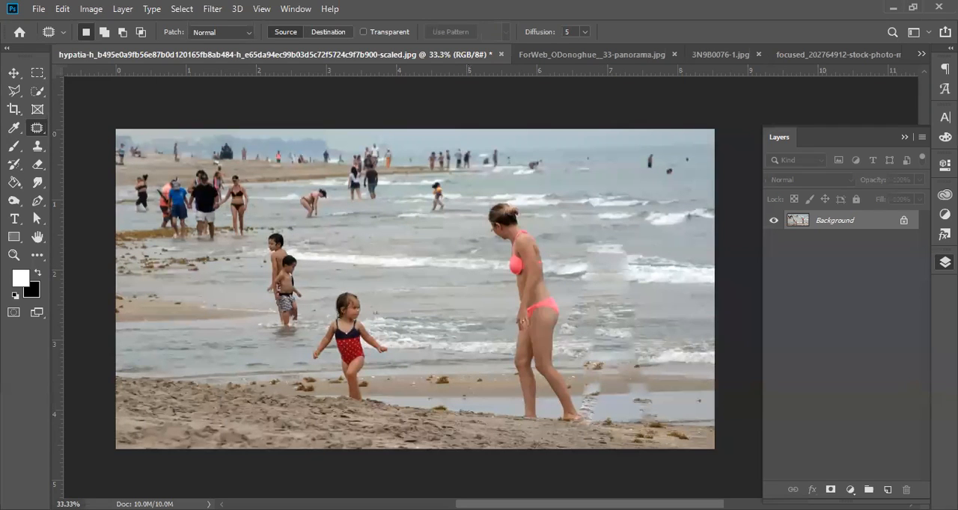
click(34, 10)
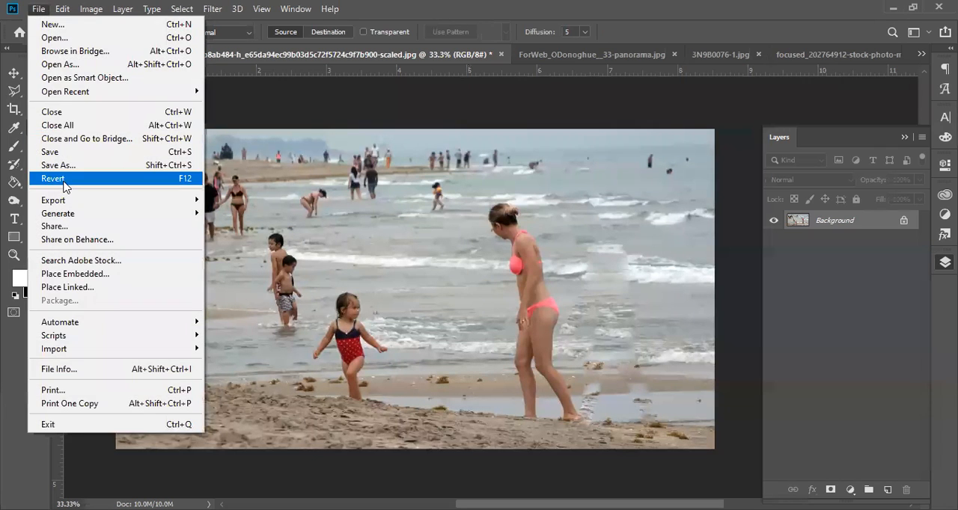
click(67, 180)
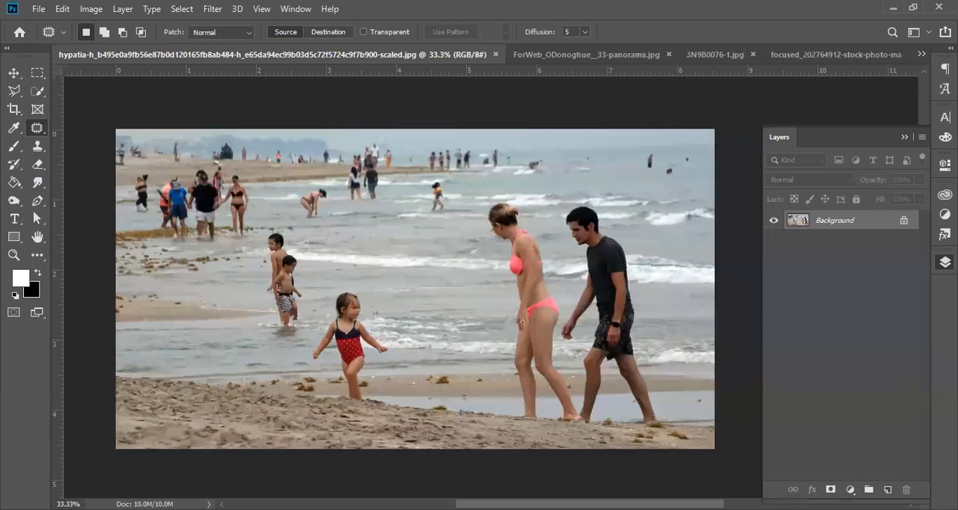
right_click(36, 131)
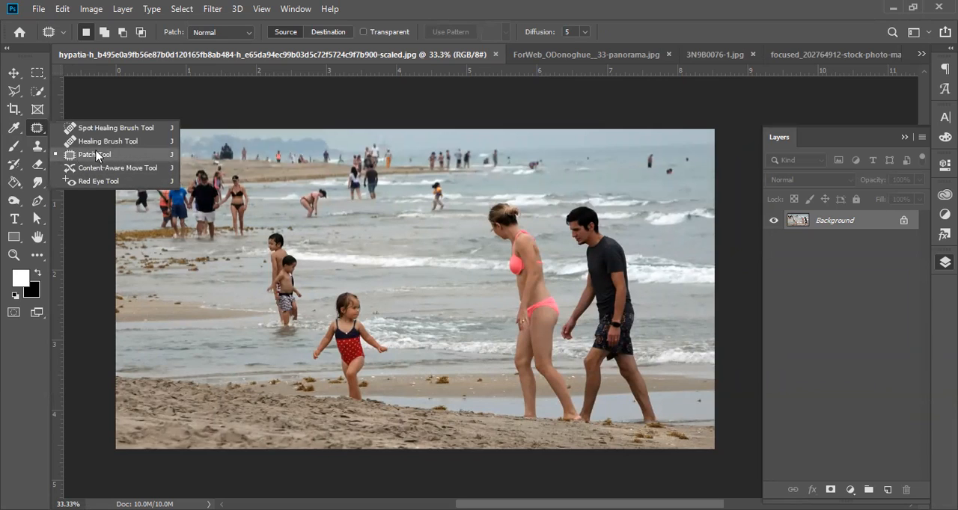
click(636, 9)
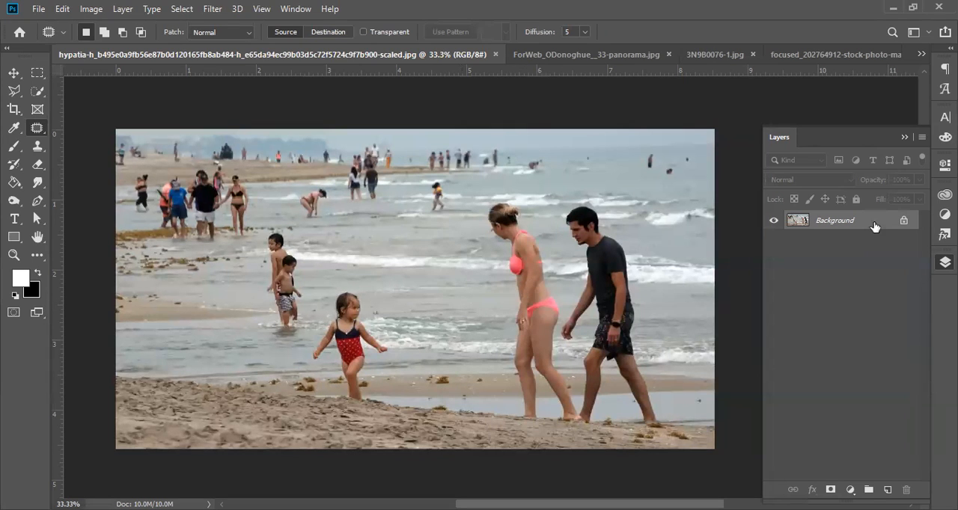
Step: Duplicate the Background layer and switch the copy's visibility off and back on
drag(874, 229, 887, 489)
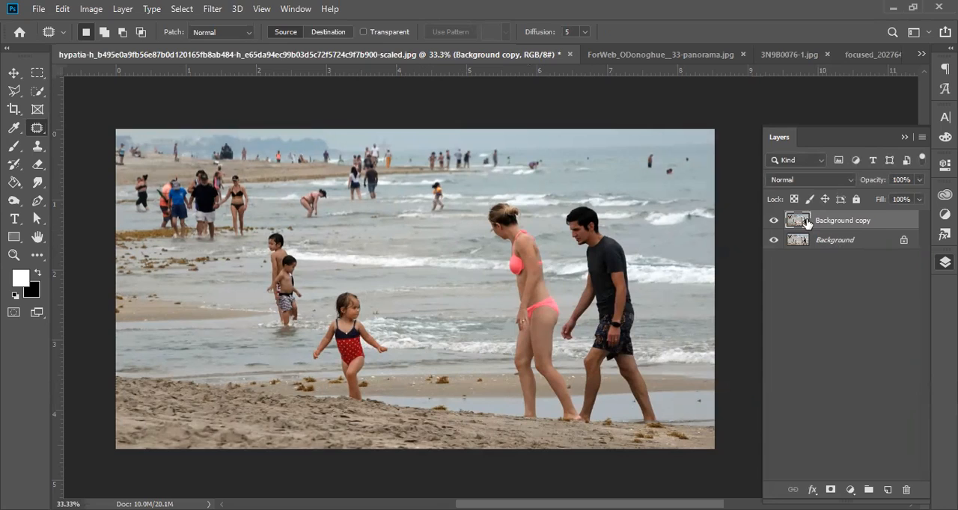
click(773, 221)
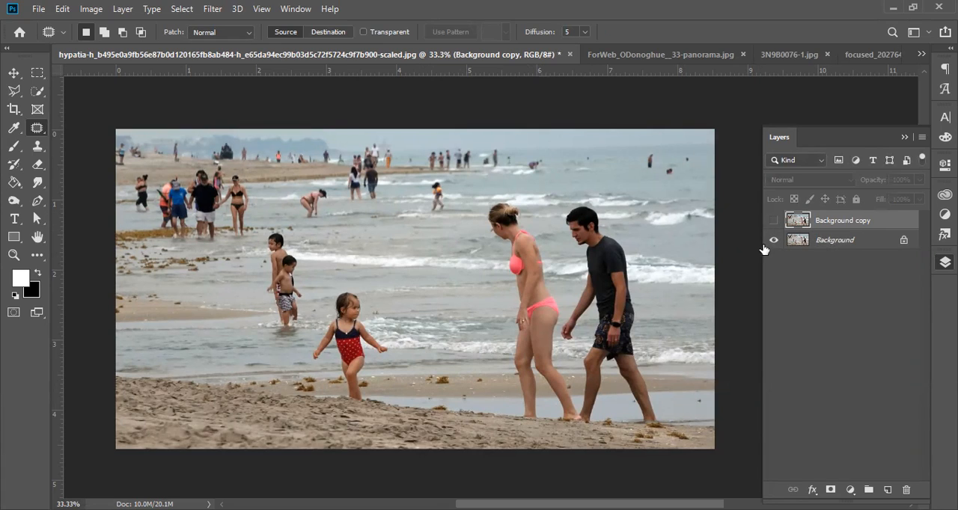
click(774, 221)
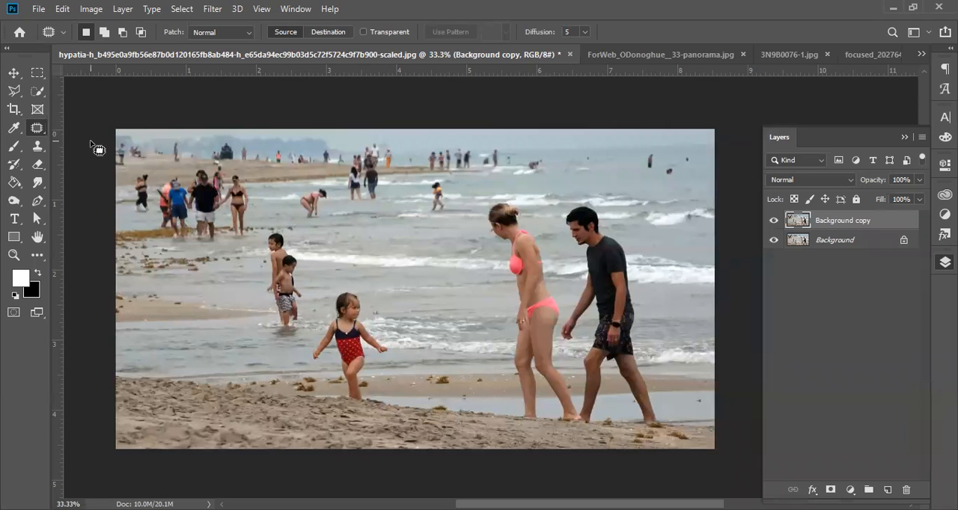
right_click(34, 127)
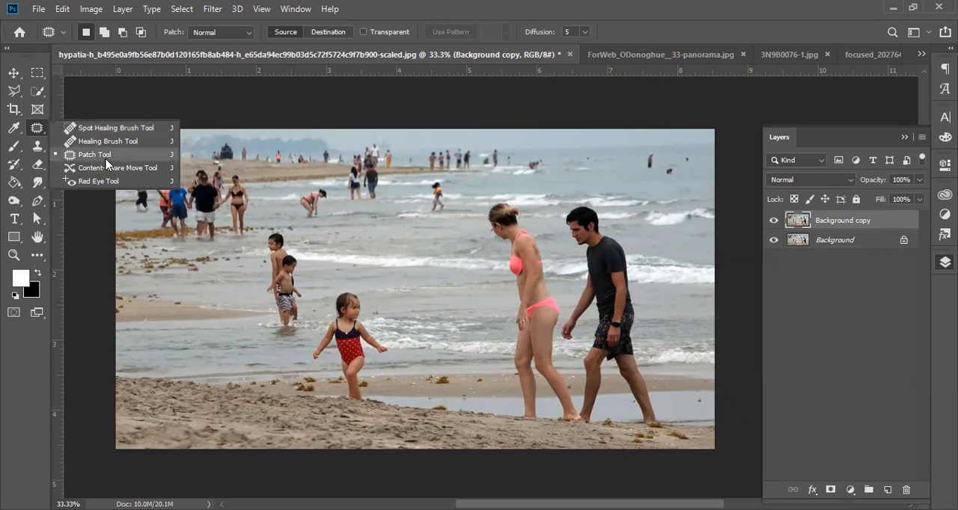
click(324, 330)
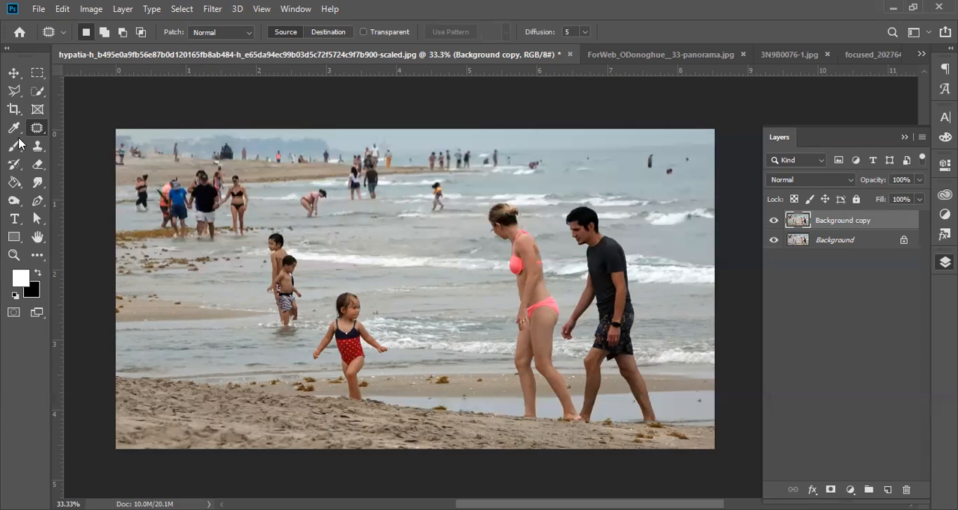
Step: Outline the distant person bending over in the shallow water with the Polygonal Lasso tool
click(14, 95)
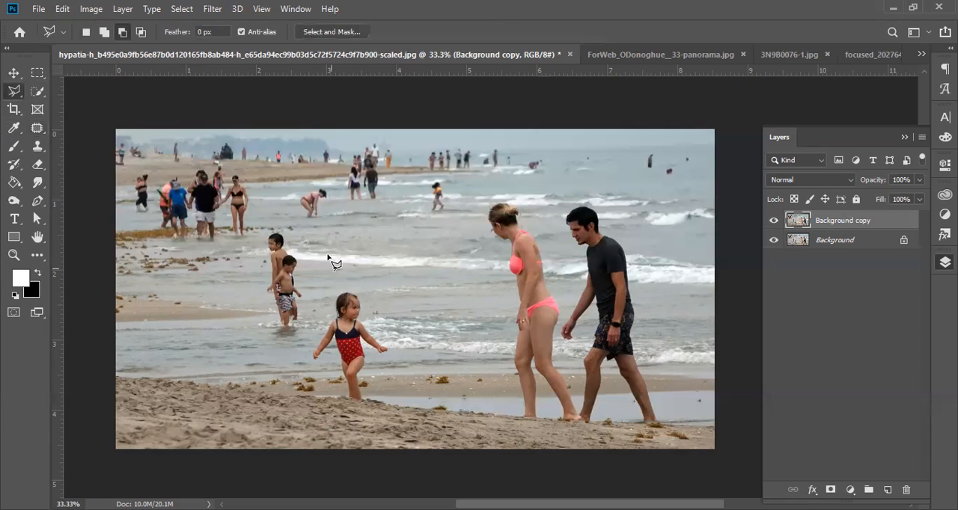
click(318, 186)
click(293, 201)
click(302, 219)
click(320, 225)
double_click(328, 184)
Step: Fill the selected bending person with Content-Aware at 100% opacity in Normal mode and deselect
click(62, 9)
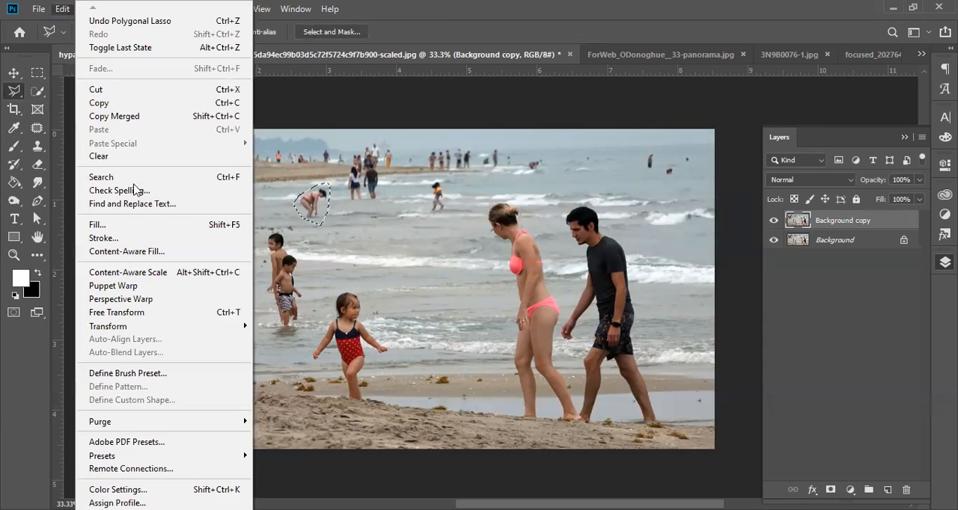
click(134, 226)
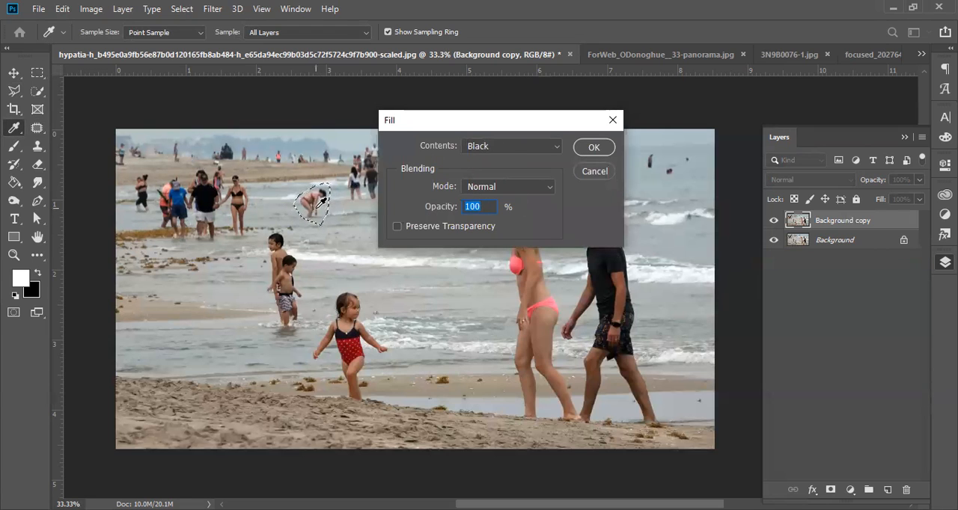
click(559, 146)
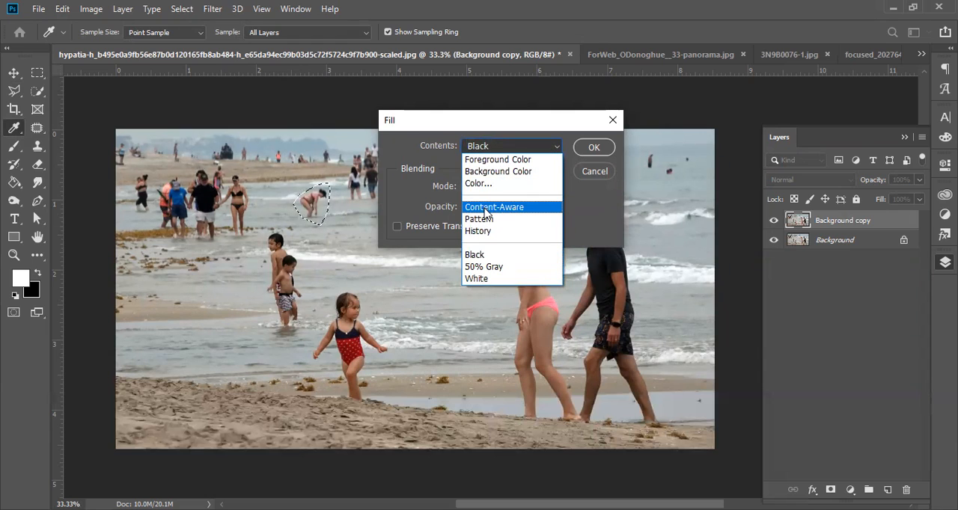
click(486, 214)
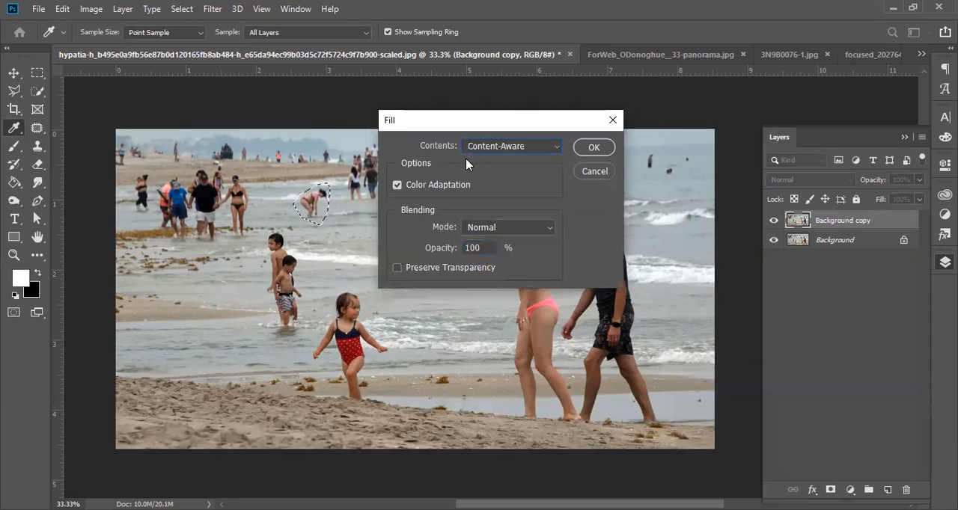
click(593, 147)
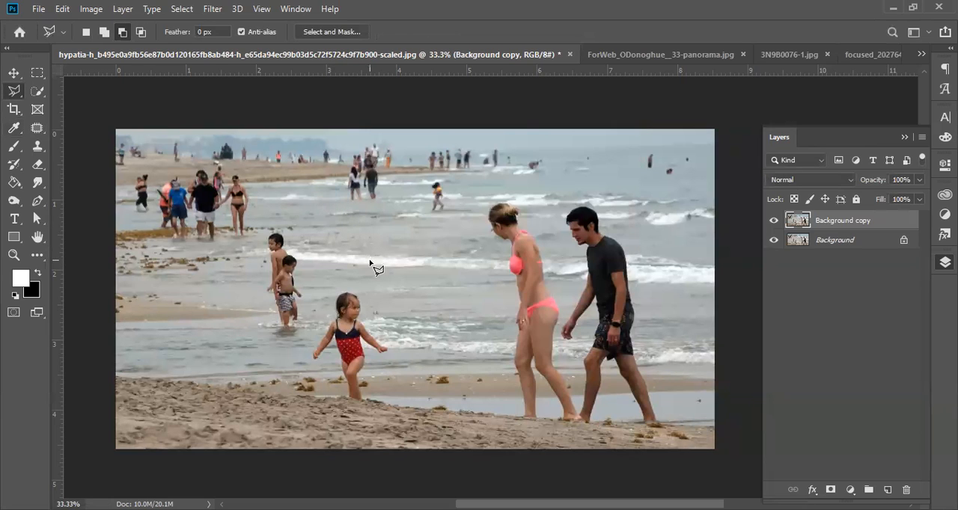
key(ctrl+d)
Step: Compare the photo before and after the fill by toggling the Background copy layer's visibility, leaving it hidden
click(772, 221)
click(772, 221)
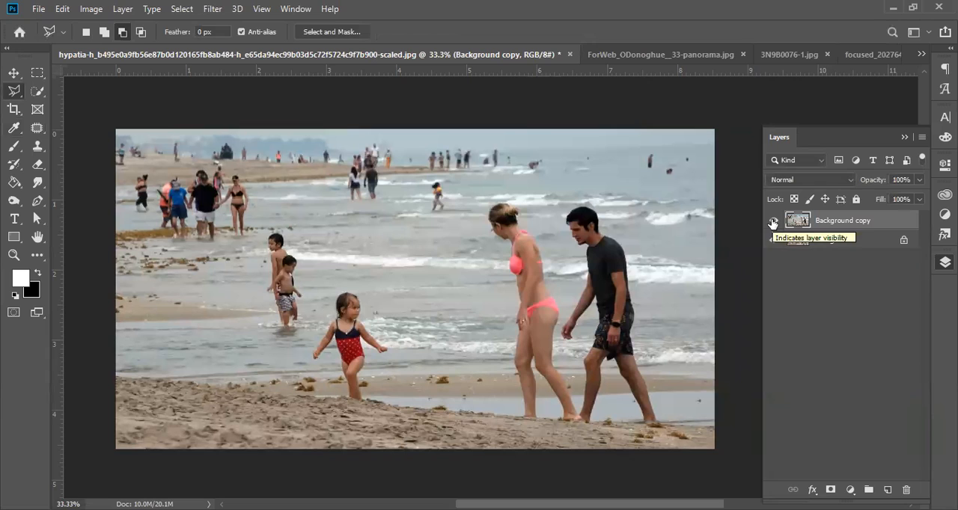
click(772, 221)
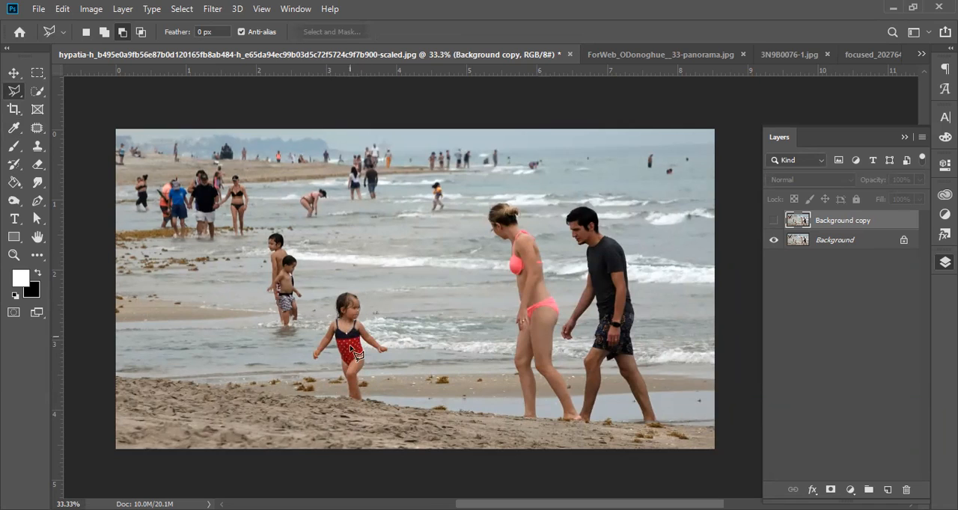
Step: Outline the little girl in the red swimsuit with the Polygonal Lasso tool and show the Background copy layer again
click(326, 301)
click(336, 285)
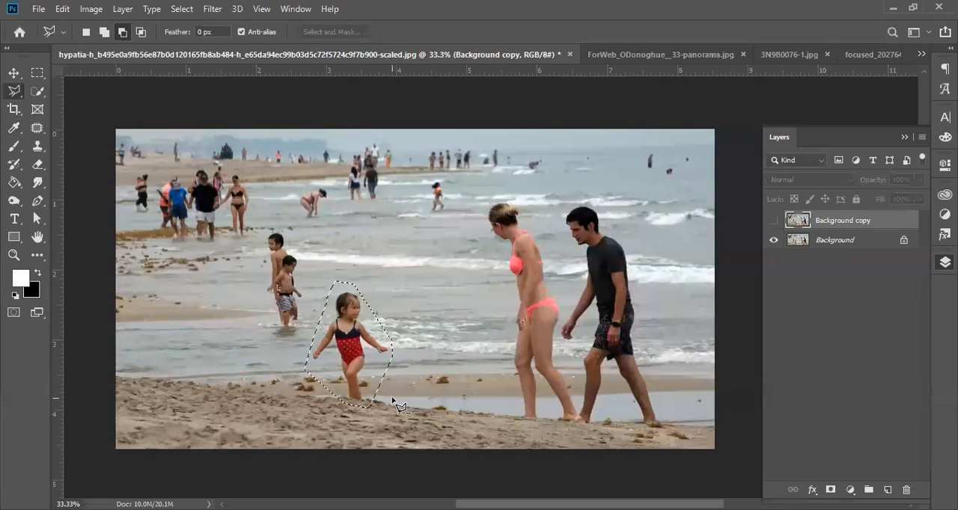
click(62, 9)
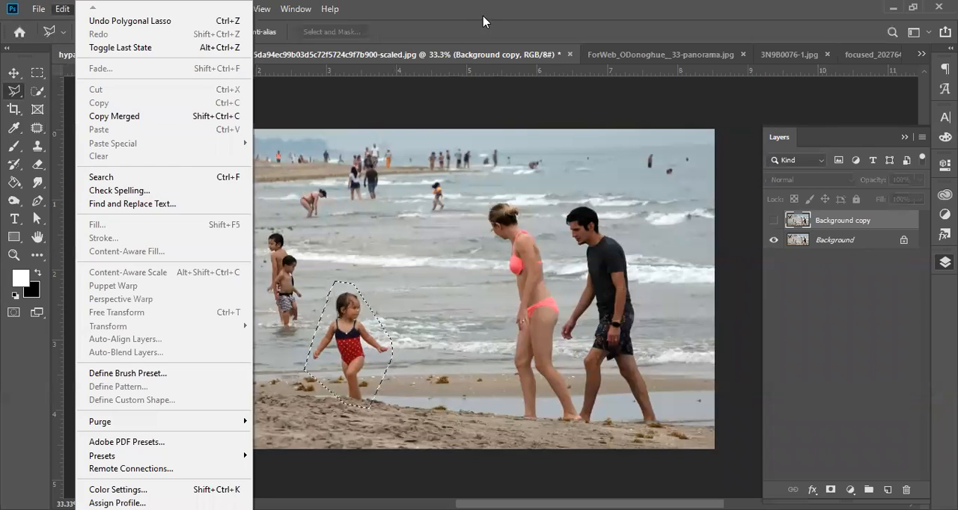
click(819, 252)
click(772, 219)
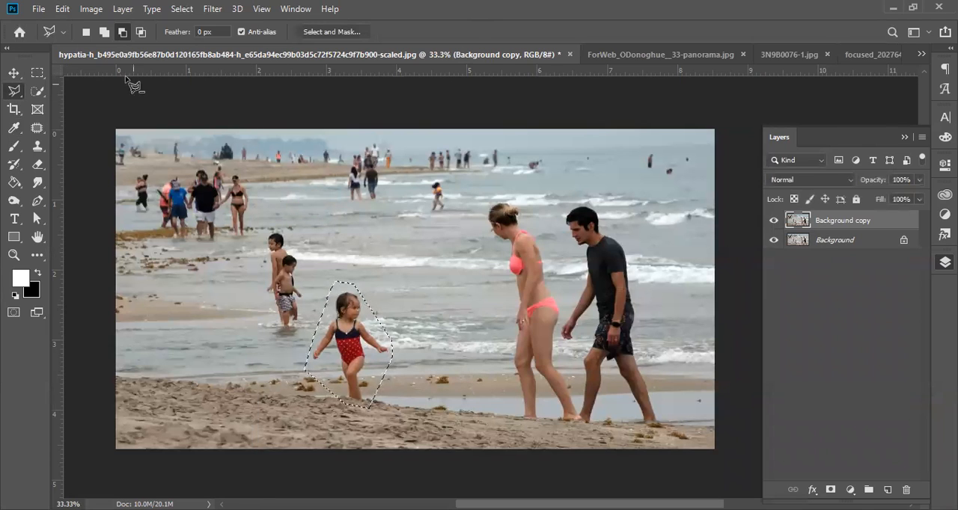
Step: Try to fill the selected girl with Content-Aware at 100% opacity in Normal mode and deselect
click(62, 9)
click(131, 224)
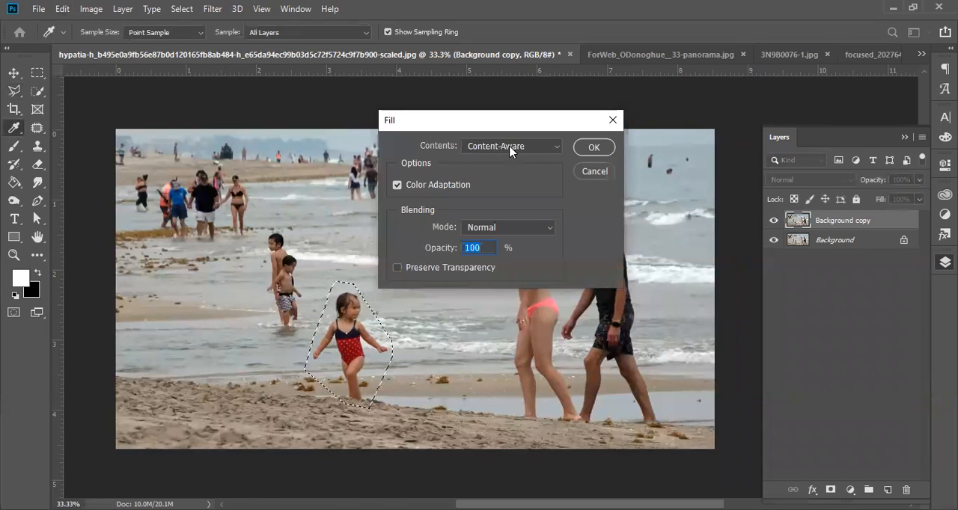
click(595, 148)
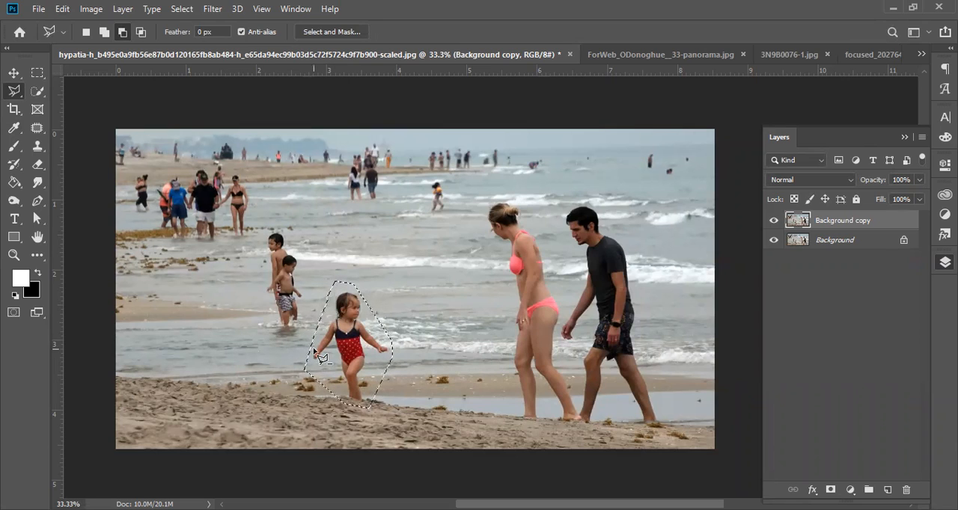
key(ctrl+d)
Step: Redraw a wider Polygonal Lasso outline around the little girl in the red swimsuit
click(307, 351)
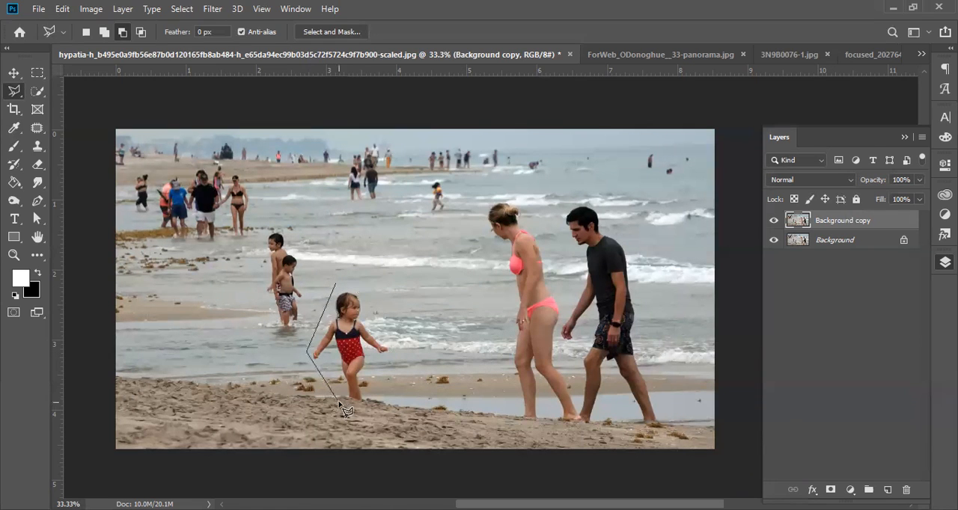
click(399, 347)
double_click(367, 272)
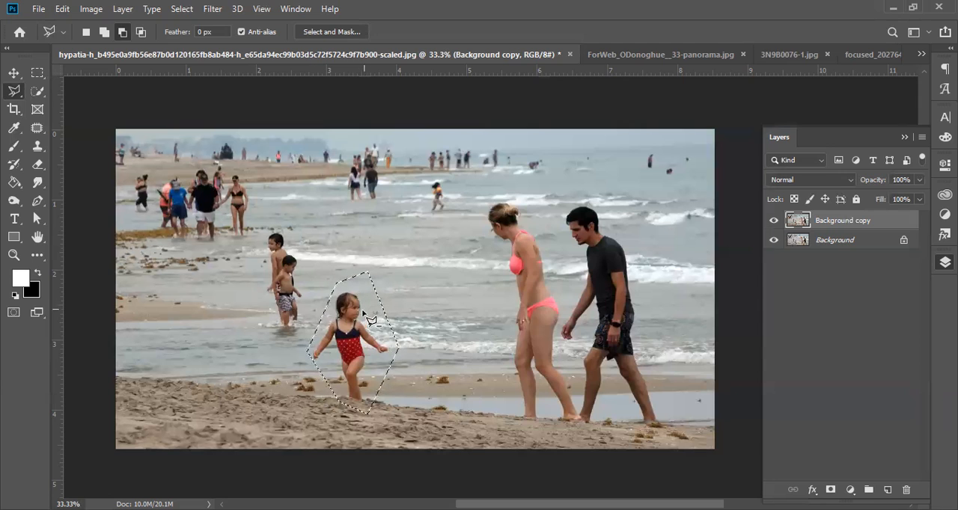
Step: Remove the selected girl with Content-Aware Fill, trying different sampling overlay opacities and outputting the result to a new layer
click(62, 9)
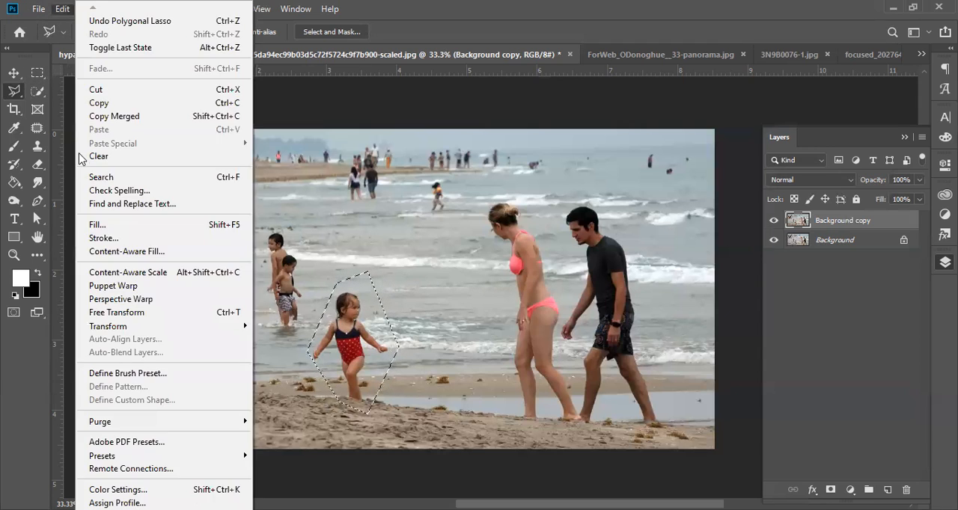
click(118, 253)
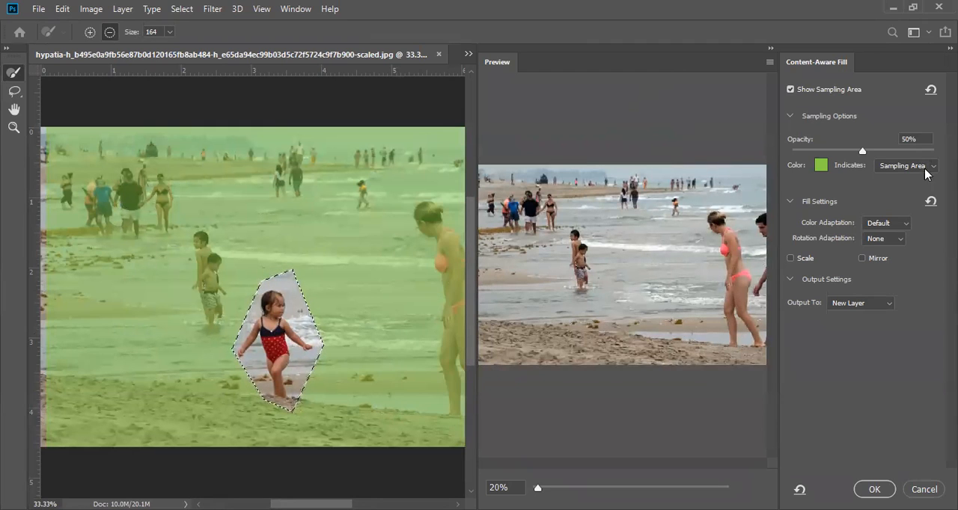
drag(862, 154, 928, 150)
drag(849, 153, 869, 150)
click(861, 487)
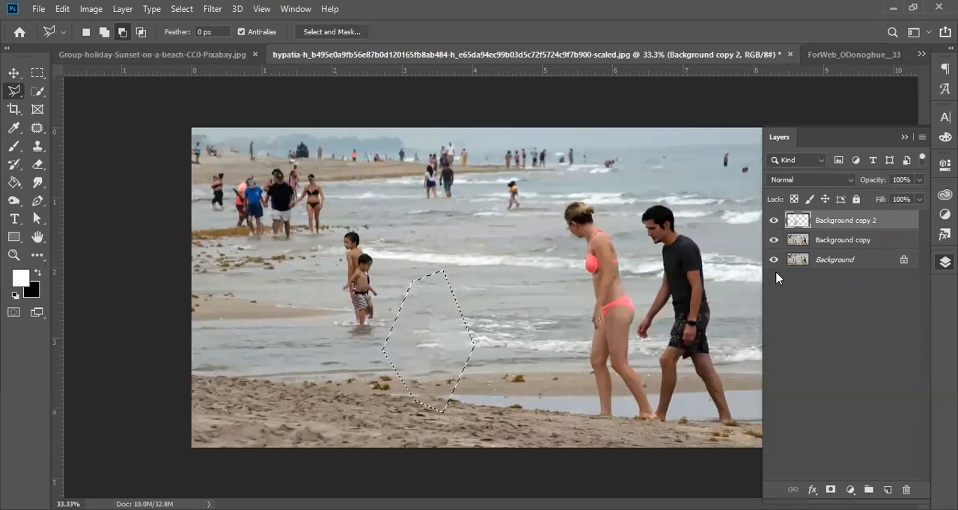
Step: Inspect the Background copy 2 fill by toggling it and isolating it from the layers beneath, then show Background copy again
click(773, 221)
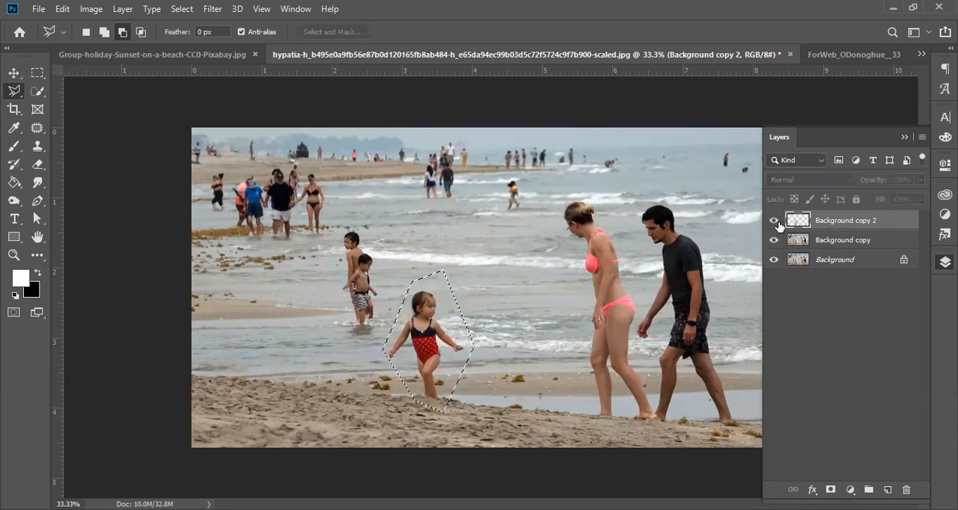
click(774, 219)
drag(774, 240, 774, 262)
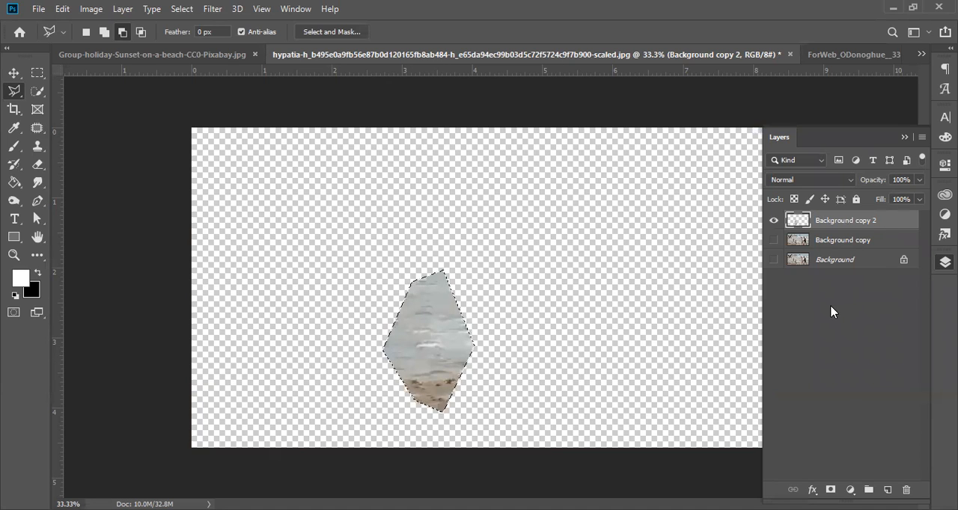
click(774, 240)
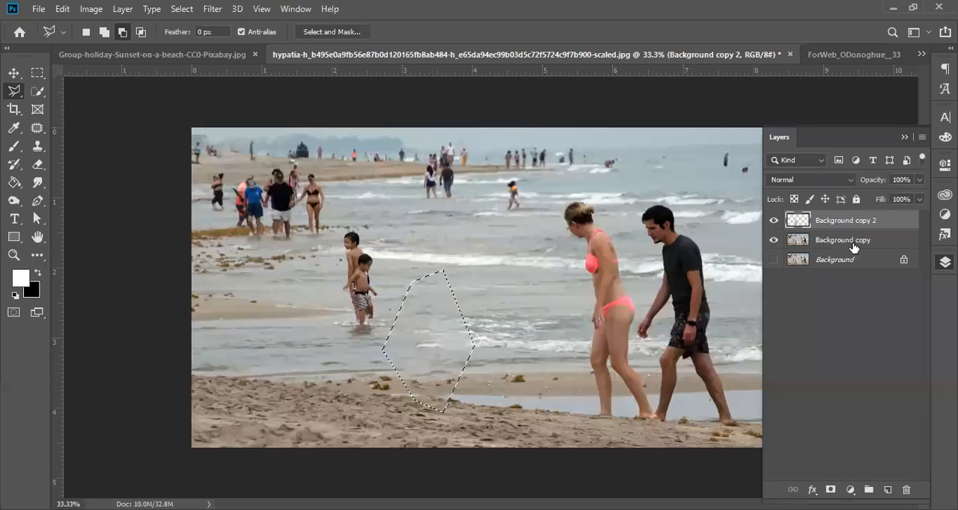
Step: Select the Background copy layer, deselect the outline, and compare the photo with and without Background copy 2, leaving that layer hidden
click(832, 241)
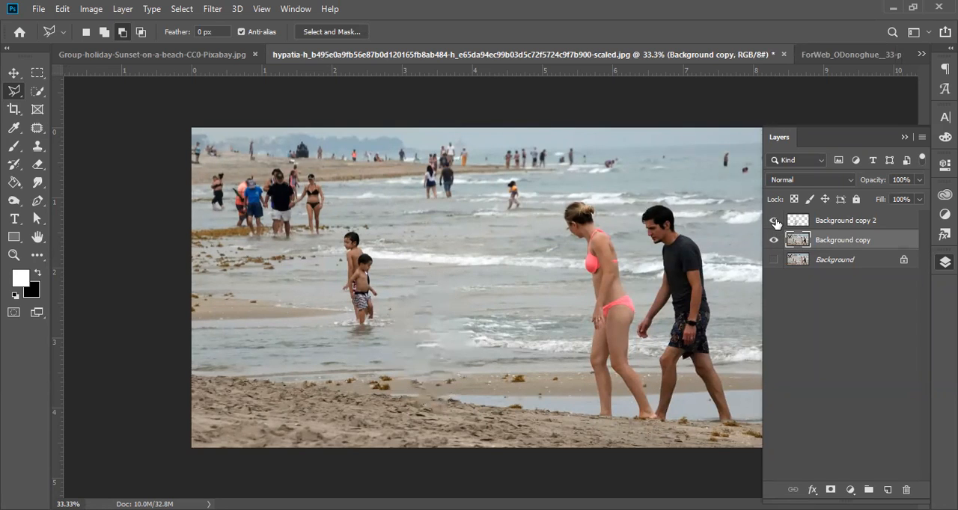
click(775, 224)
click(772, 222)
click(773, 222)
click(775, 222)
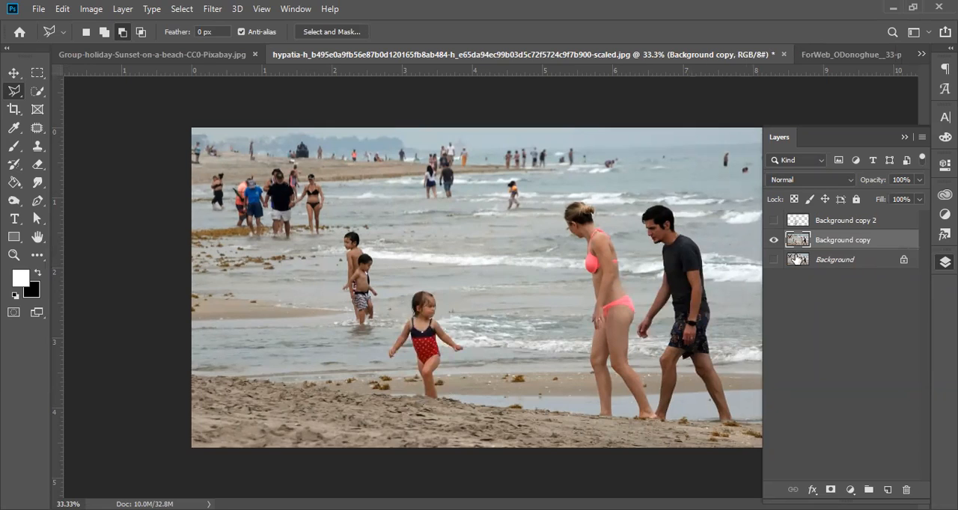
Step: Delete the Background copy 2 and Background copy layers, keeping only the original Background
click(848, 225)
click(848, 224)
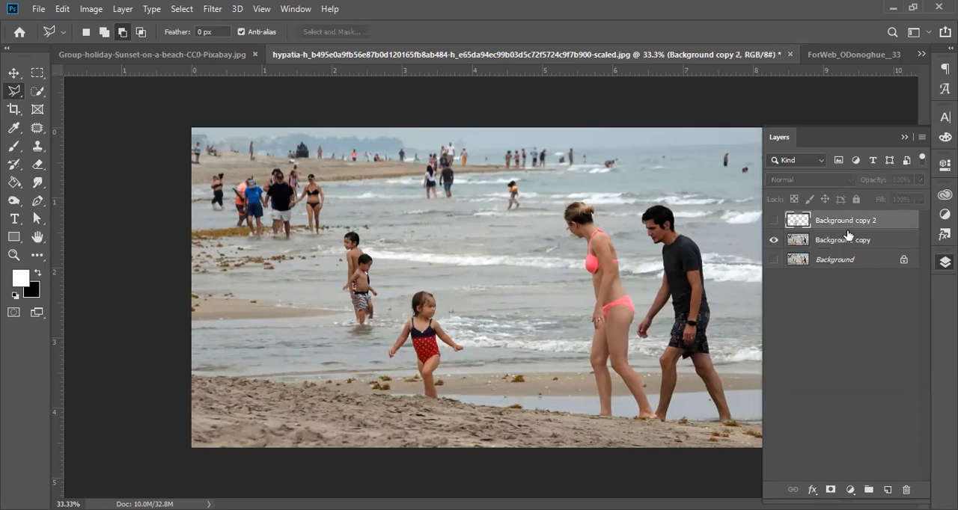
key(Delete)
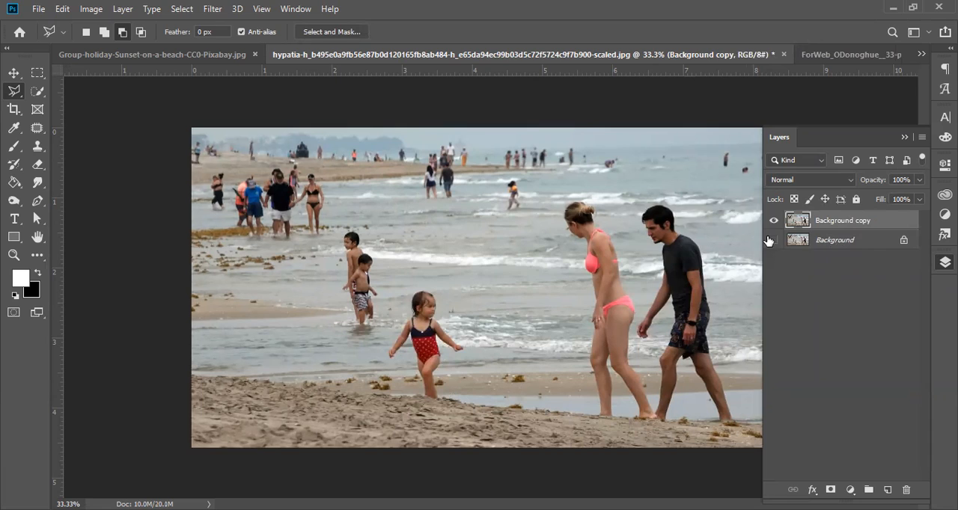
key(Delete)
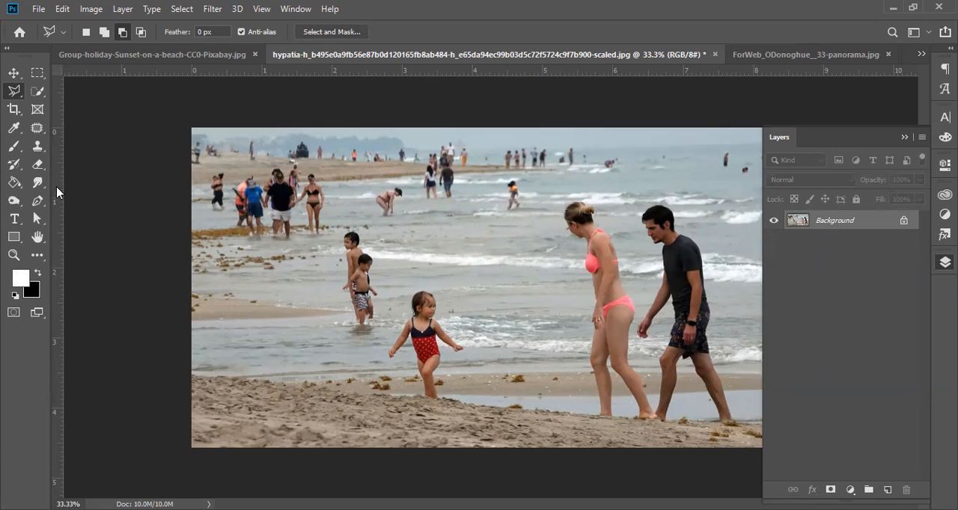
Step: Outline the little girl with the Content-Aware Move tool, relocate her to the left of the two boys, and deselect
right_click(37, 127)
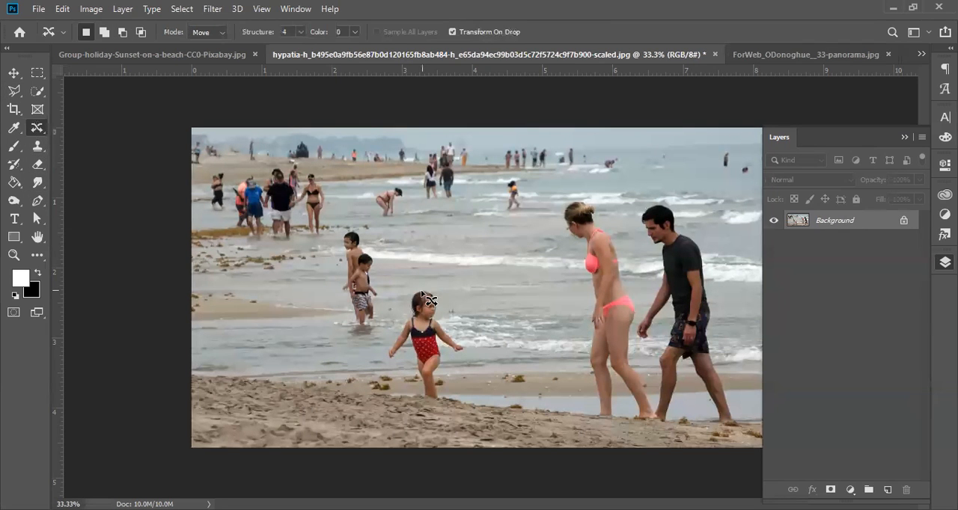
drag(427, 335, 416, 380)
mouse_move(411, 282)
mouse_down()
mouse_move(385, 346)
mouse_move(390, 413)
mouse_move(432, 420)
mouse_move(461, 386)
mouse_move(471, 340)
mouse_move(436, 281)
mouse_up()
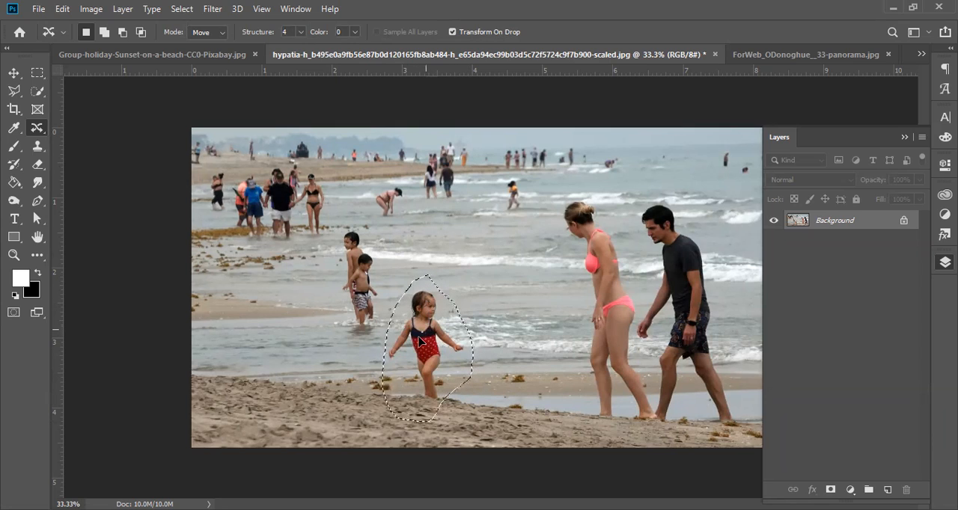
drag(425, 332, 274, 313)
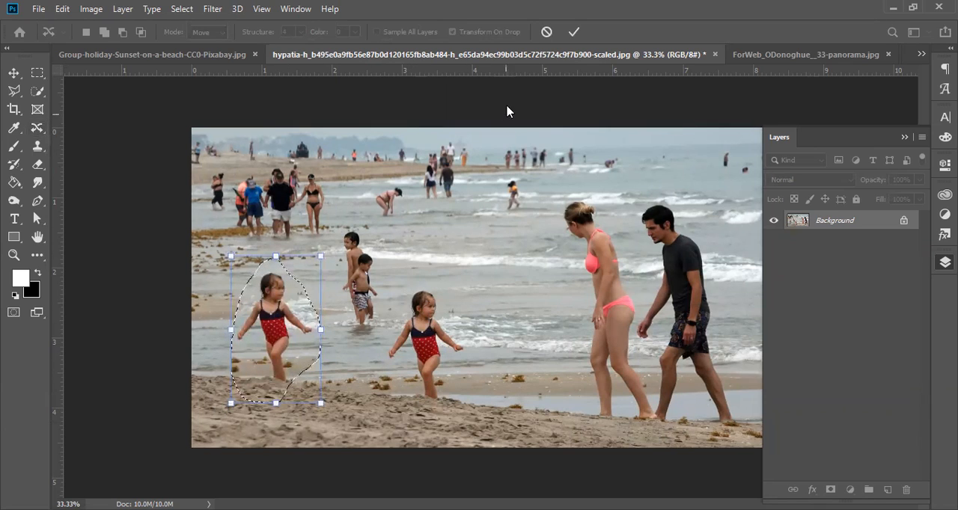
click(573, 31)
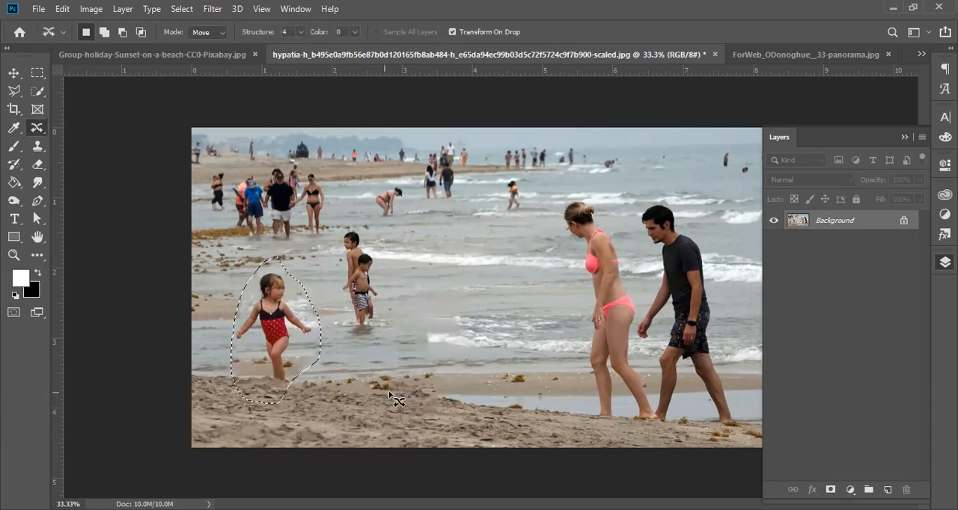
key(ctrl+d)
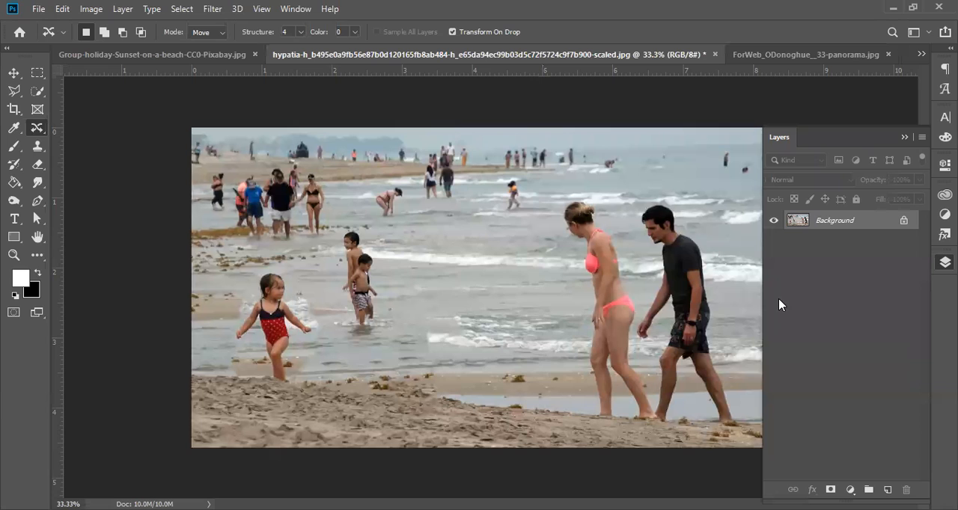
Step: Undo the girl's relocation and clear the selection around her
key(ctrl+z)
key(ctrl+z)
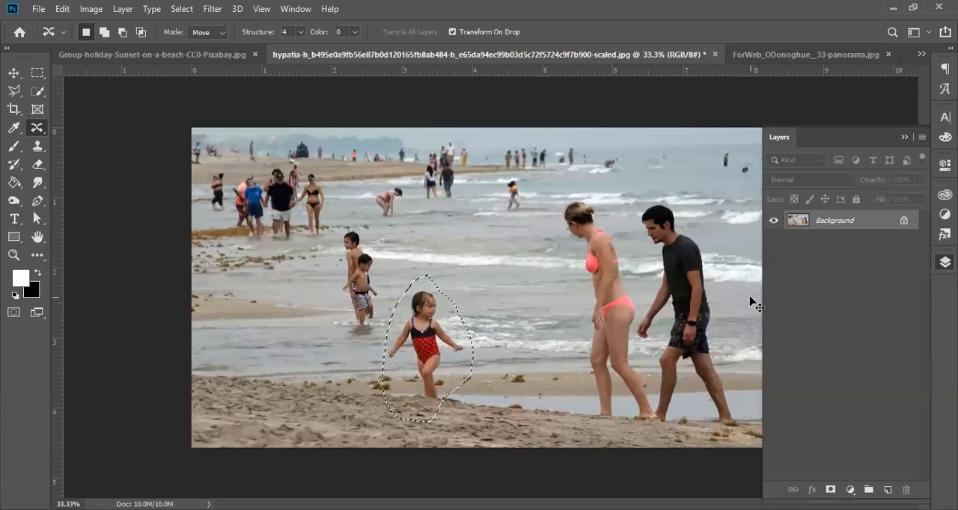
key(ctrl+d)
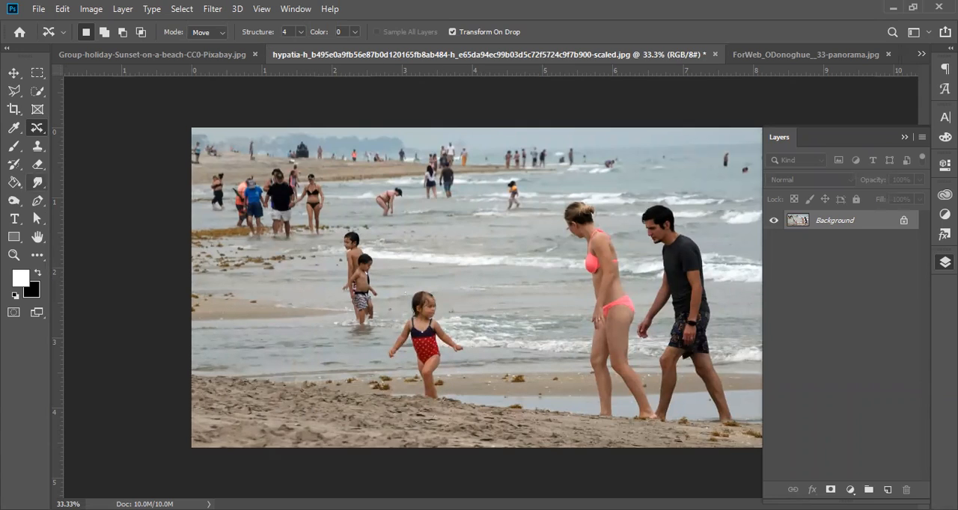
Step: Outline the girl again with the Content-Aware Move tool, relocate her close beside the woman in the pink bikini, and deselect
click(32, 135)
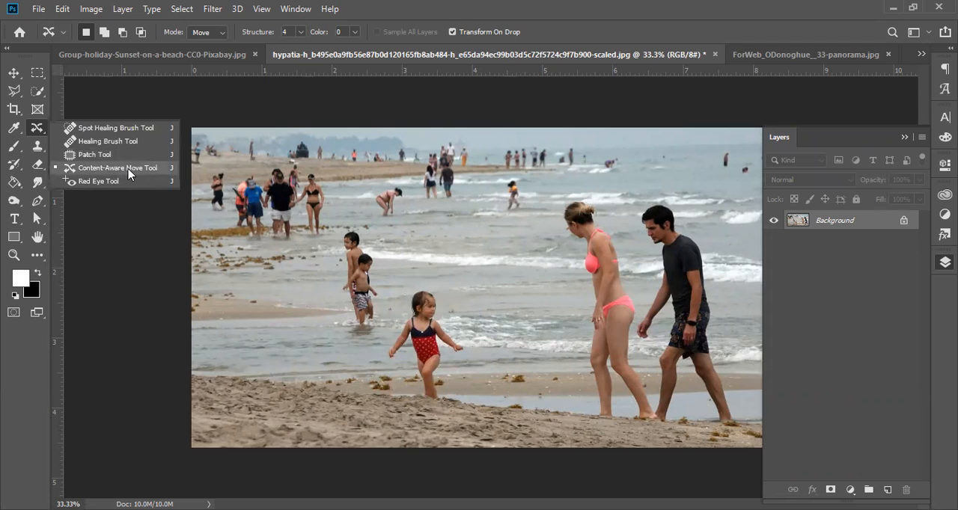
click(128, 174)
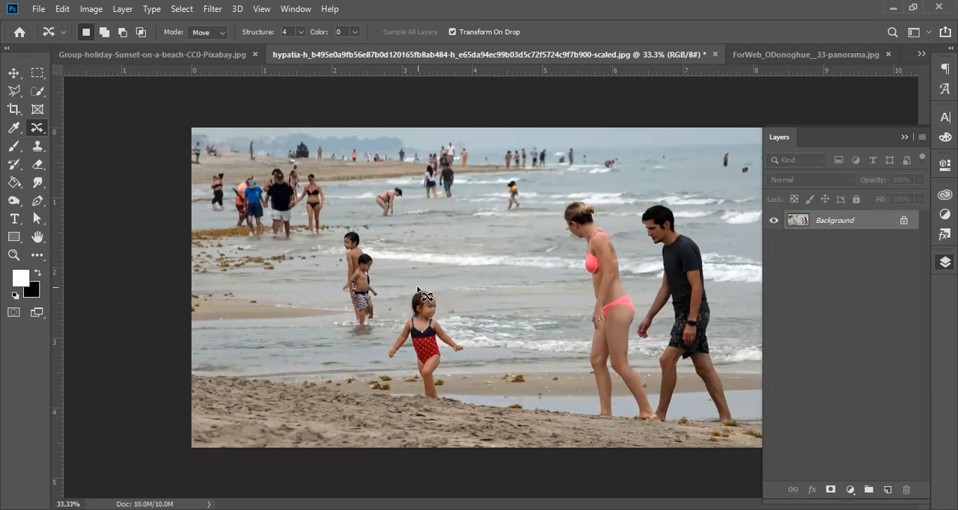
drag(409, 286, 403, 310)
mouse_move(383, 342)
mouse_down()
mouse_move(382, 379)
mouse_move(439, 413)
mouse_move(477, 359)
mouse_move(480, 334)
mouse_move(453, 283)
mouse_move(427, 267)
mouse_move(410, 290)
mouse_up()
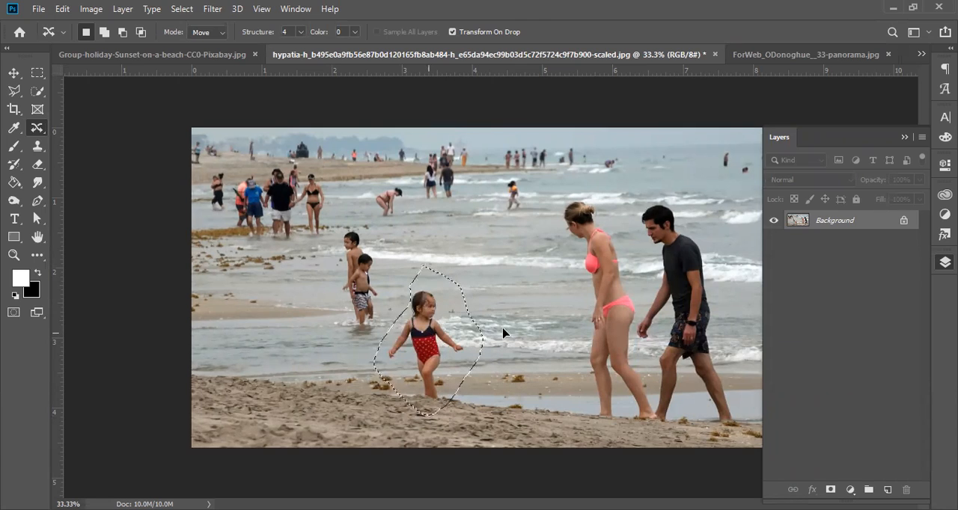
drag(474, 308, 578, 314)
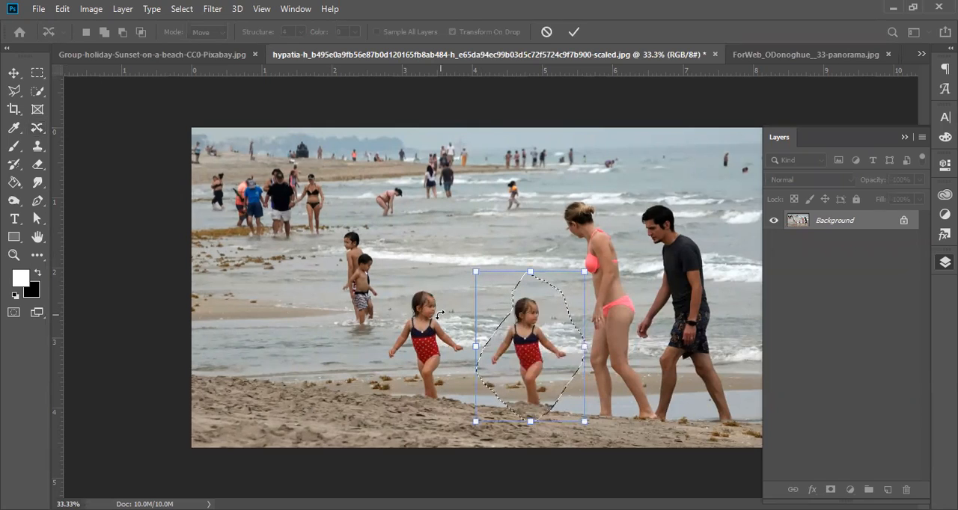
click(573, 32)
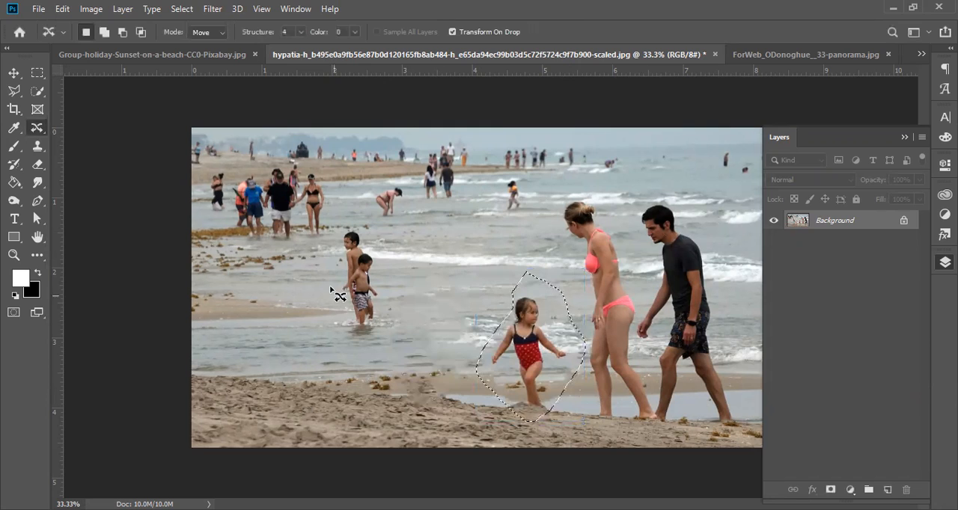
key(ctrl+d)
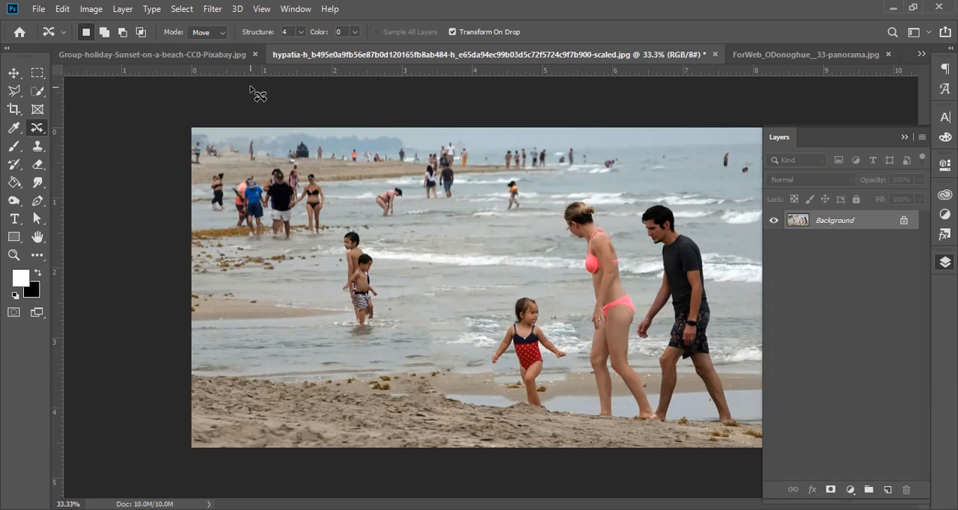
Step: Switch to the 3N9B0076-1.jpg document showing the couple walking on the beach
click(789, 55)
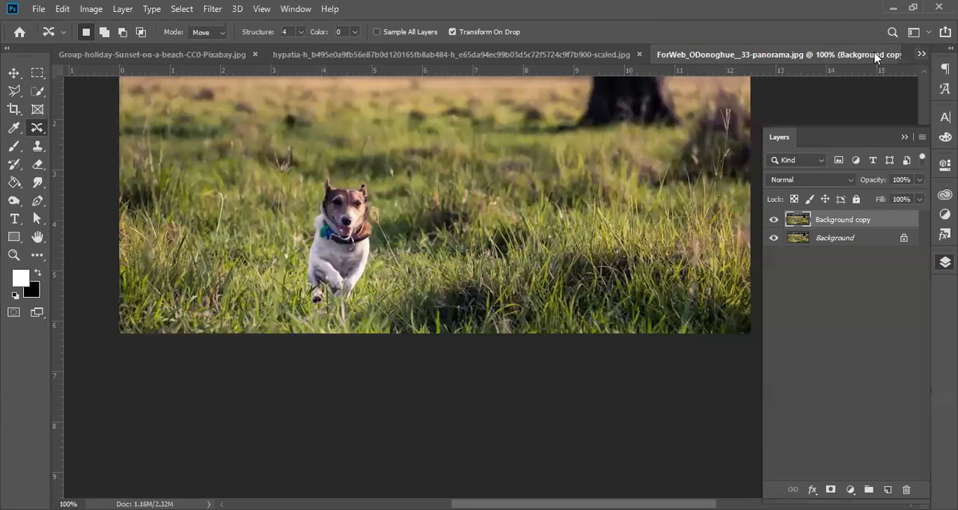
click(921, 54)
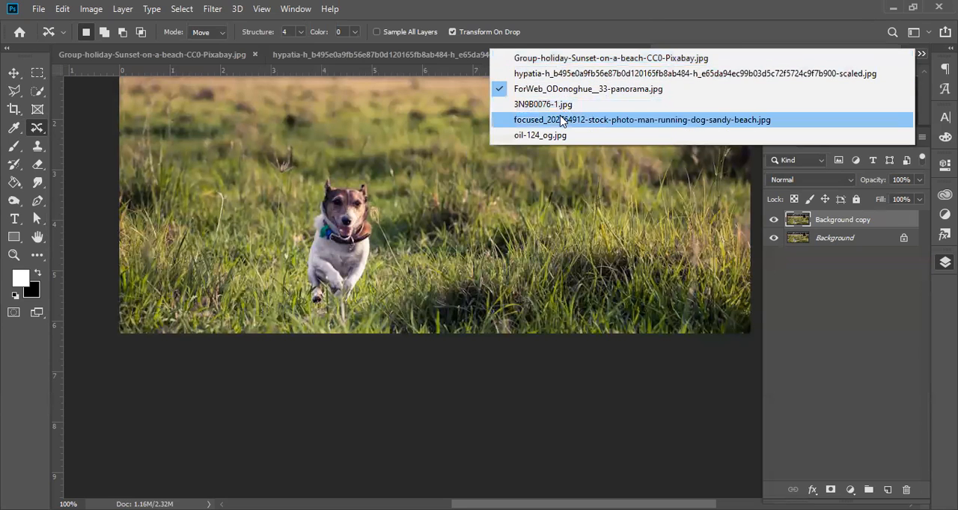
click(868, 105)
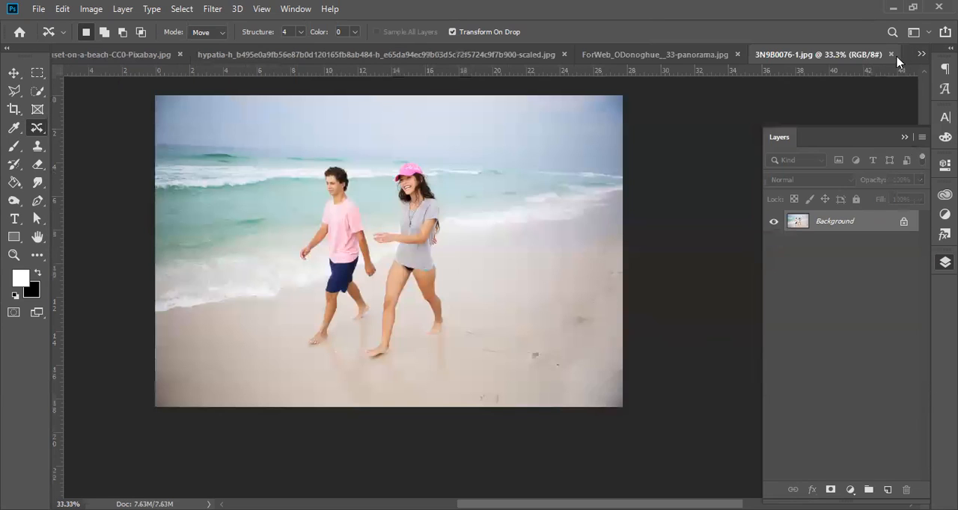
Step: Switch to the oil-124_og.jpg document showing the damaged old portrait and duplicate its Background layer
click(921, 55)
click(536, 134)
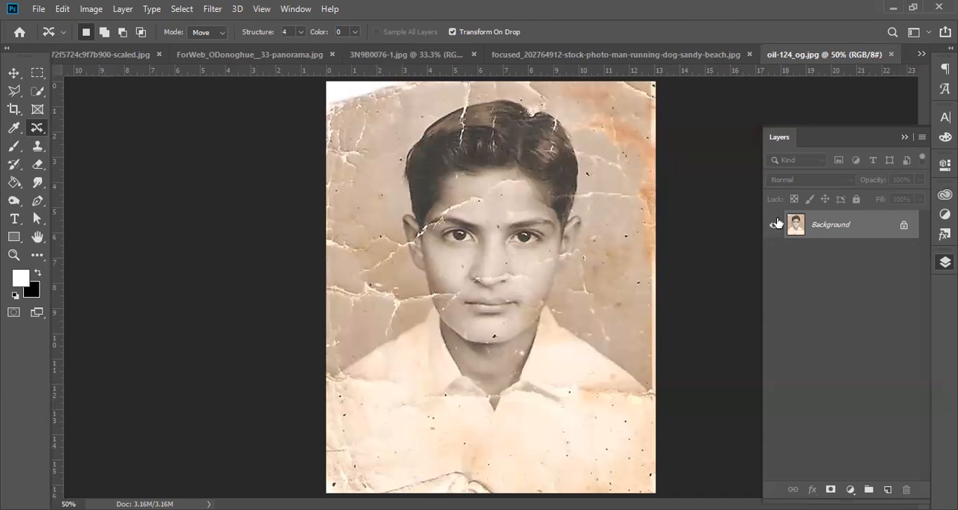
ctrl+click(471, 199)
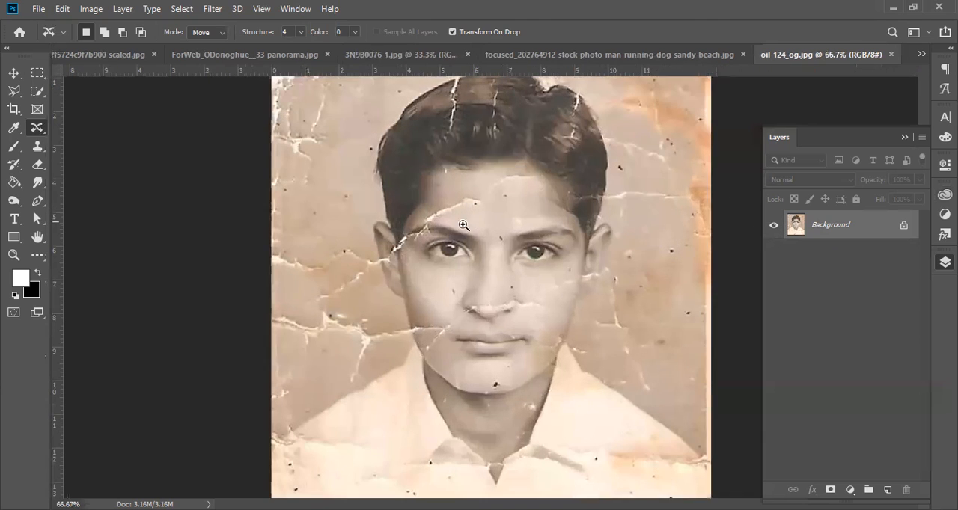
drag(458, 227, 552, 230)
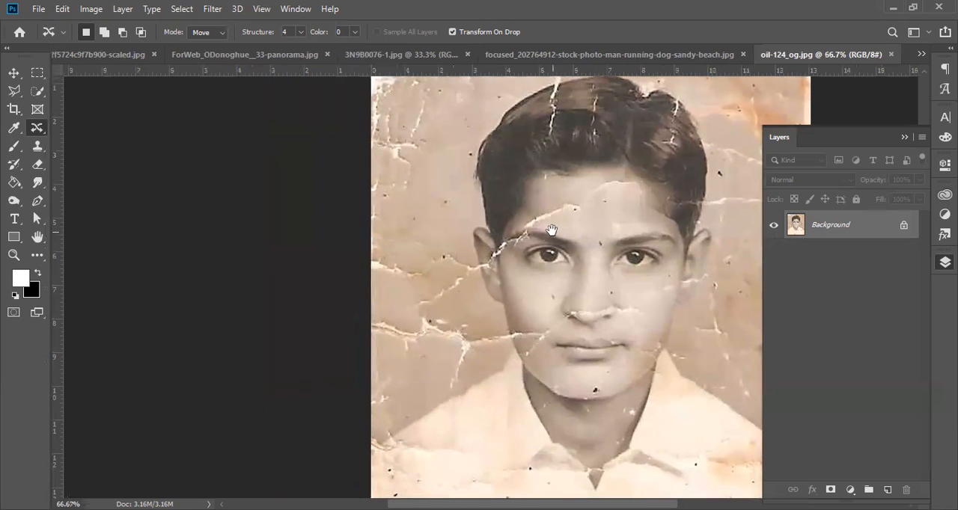
drag(595, 122, 457, 187)
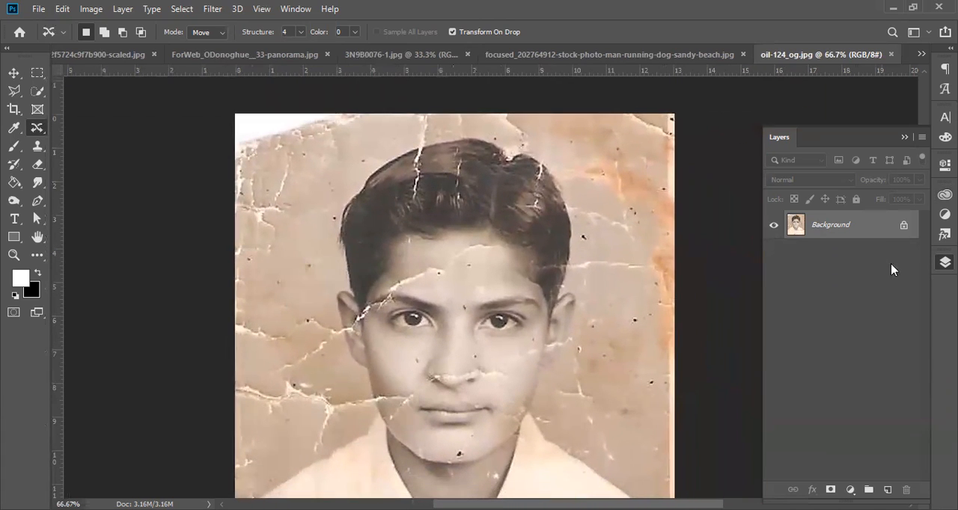
drag(874, 231, 887, 488)
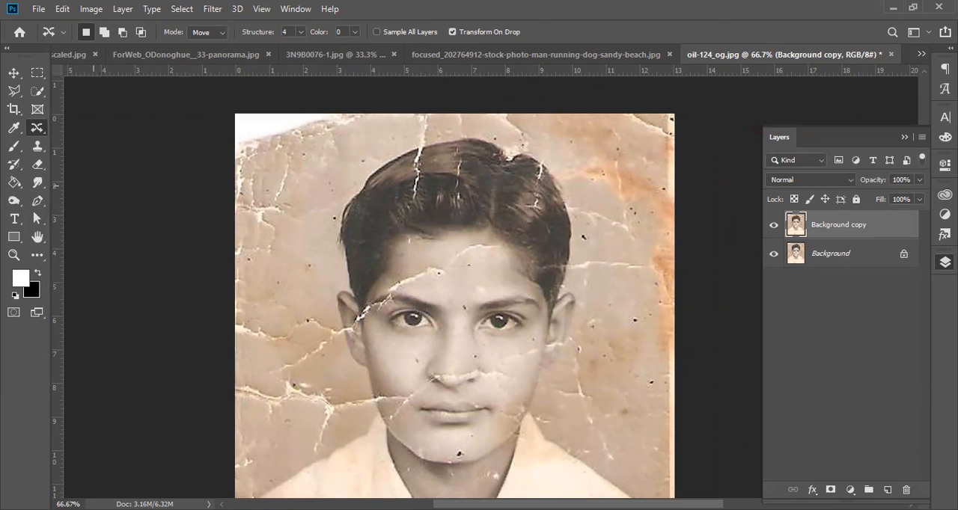
Step: Activate the Clone Stamp tool and set its brush size to 42 px
click(38, 147)
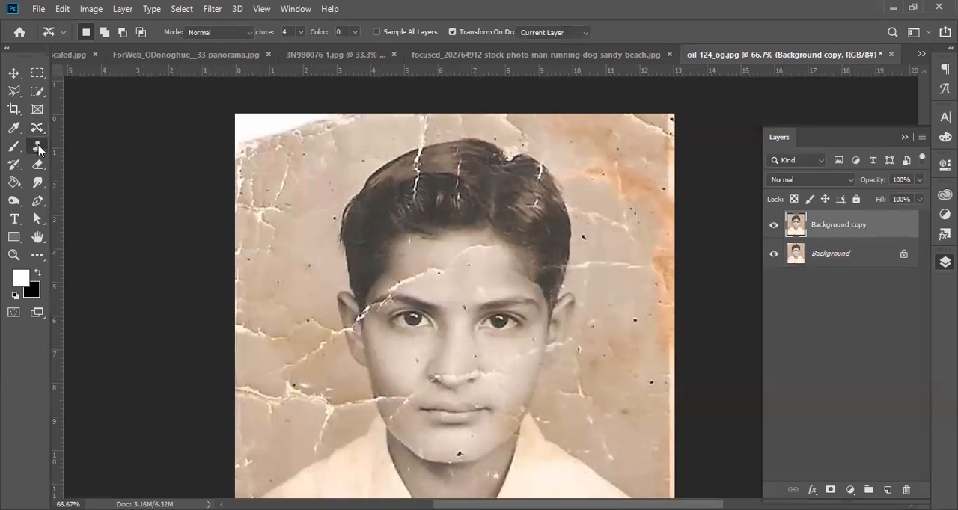
drag(38, 129, 83, 141)
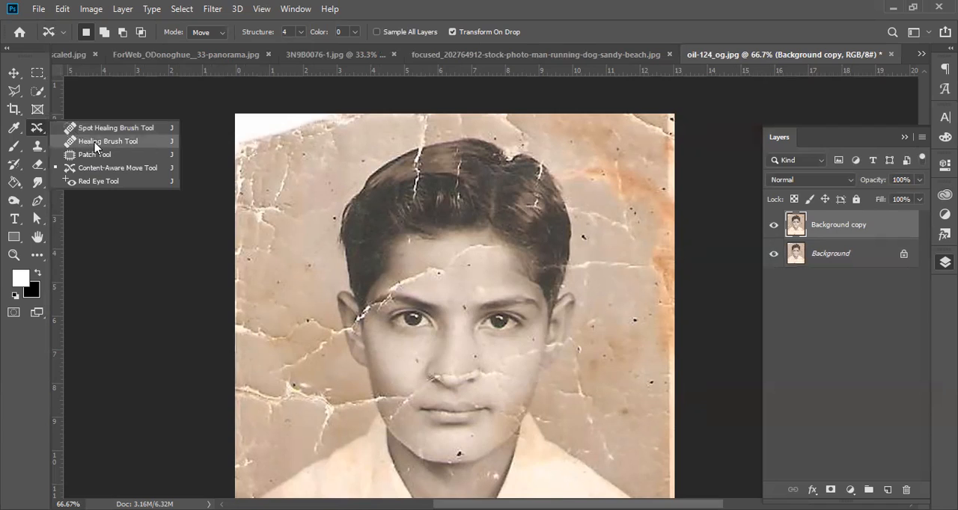
click(97, 145)
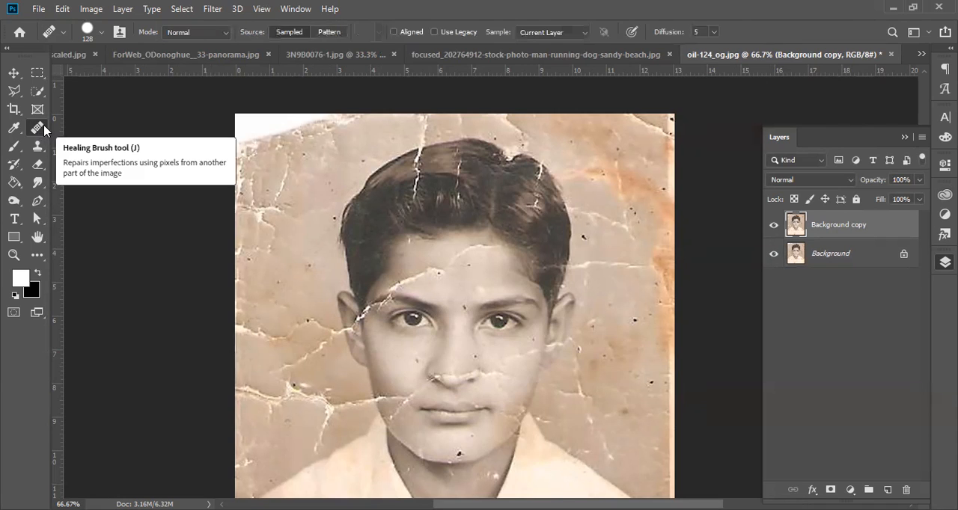
click(41, 149)
drag(41, 150, 89, 148)
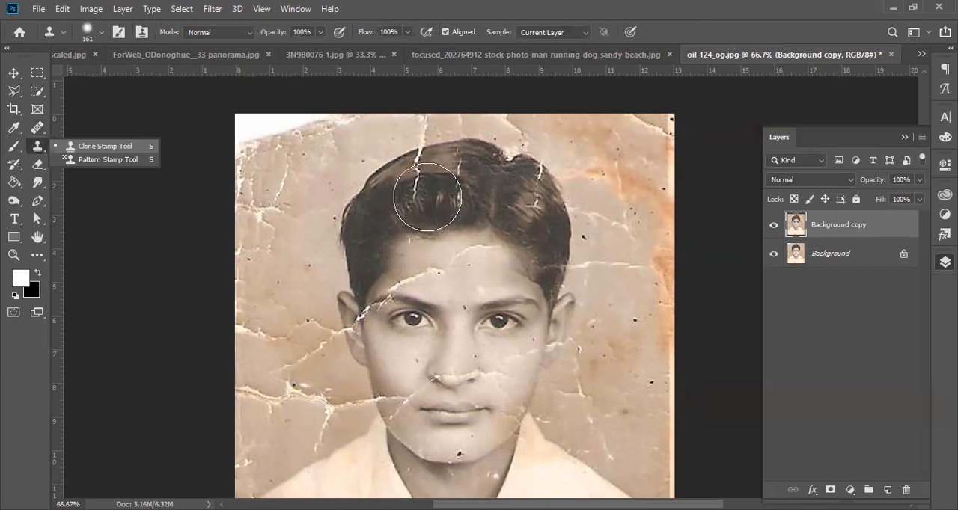
right_click(505, 205)
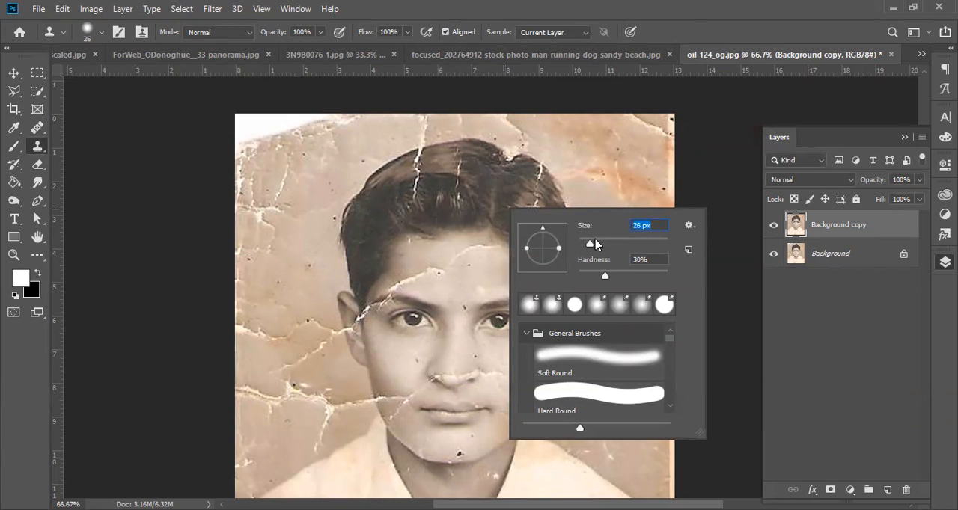
key(Return)
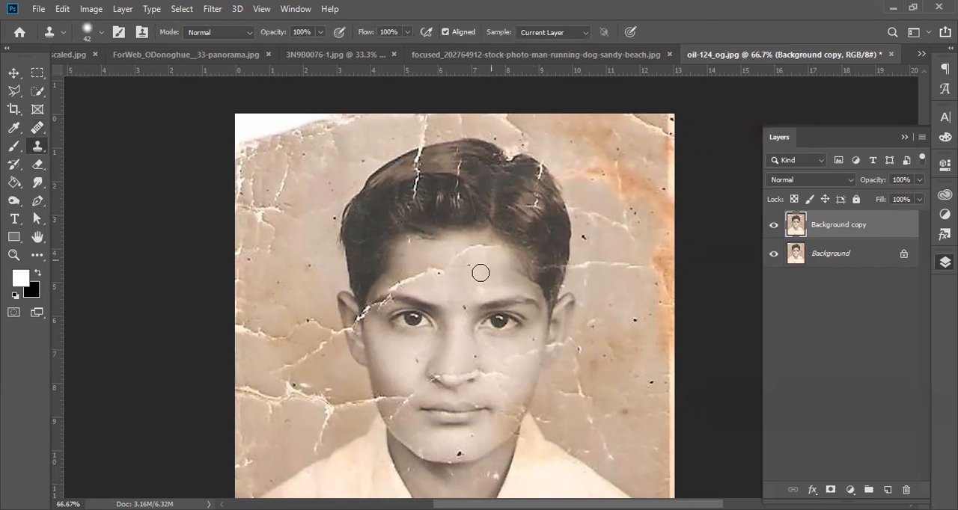
Step: Clone clean skin over the creases and spots across the boy's forehead, including the diagonal crack above the eyebrow
click(458, 280)
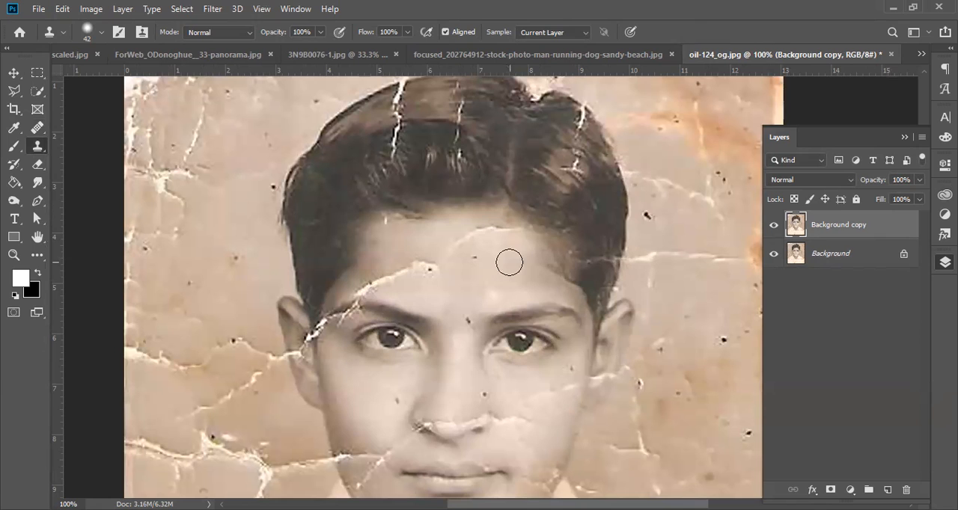
mouse_move(502, 263)
mouse_down()
mouse_move(495, 236)
mouse_move(468, 237)
mouse_move(507, 242)
mouse_move(460, 271)
mouse_move(507, 263)
mouse_move(497, 235)
mouse_move(472, 234)
mouse_move(505, 272)
mouse_up()
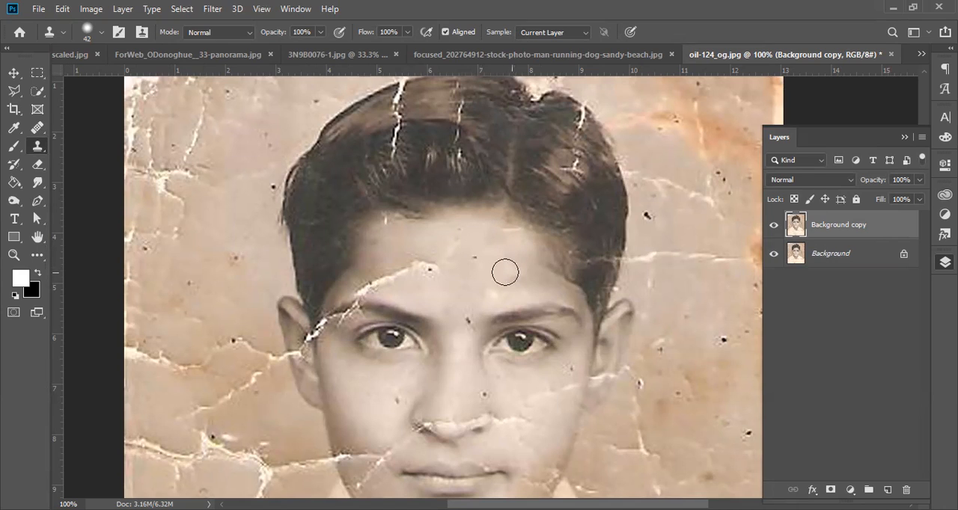
alt+click(471, 282)
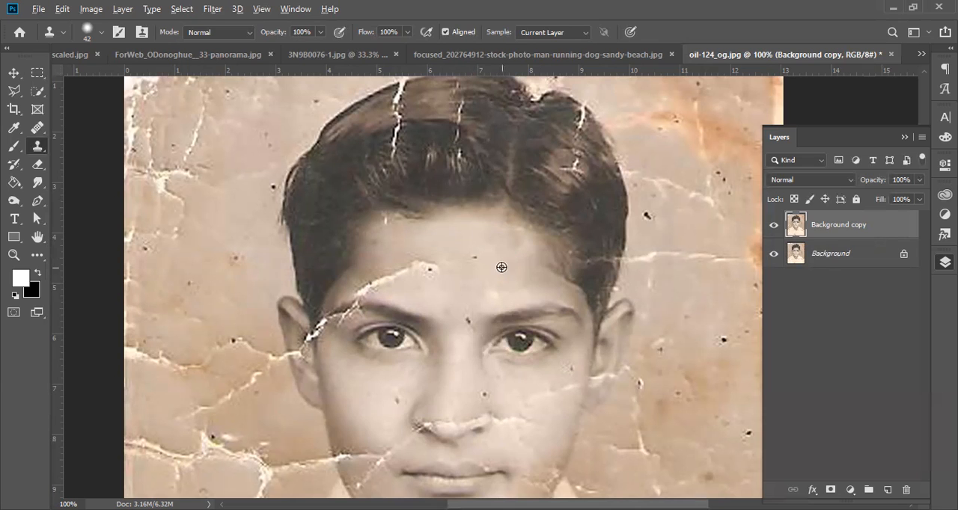
drag(448, 315, 501, 278)
alt+click(547, 207)
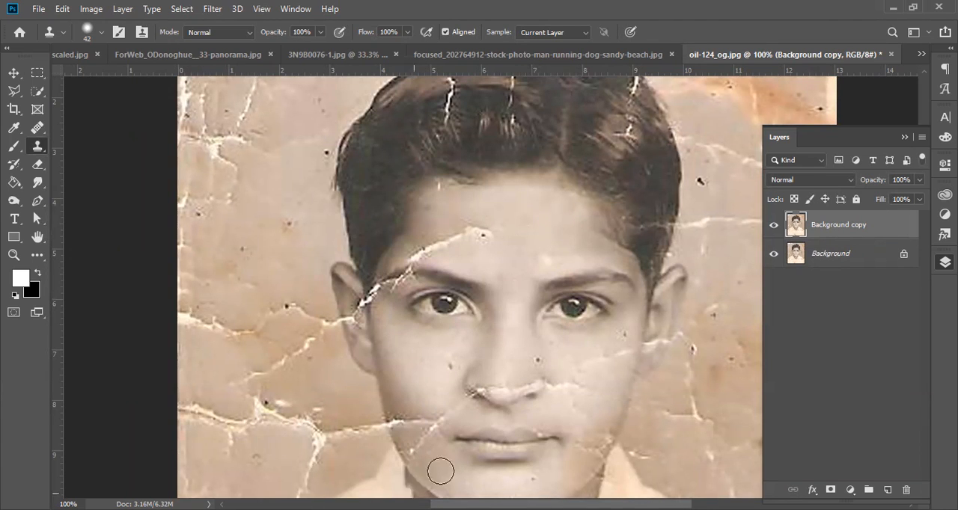
scroll(523, 262, left, 5)
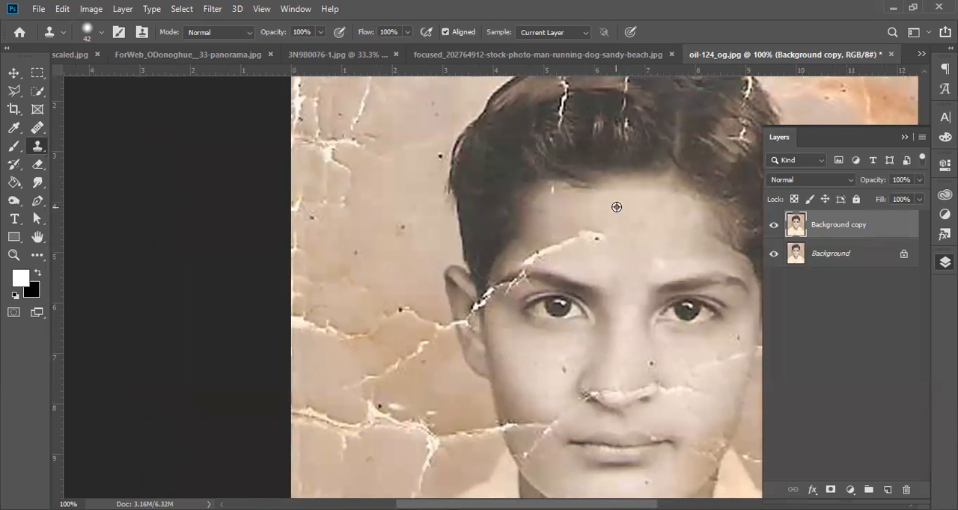
mouse_move(621, 212)
mouse_down()
mouse_move(575, 233)
mouse_move(563, 237)
mouse_move(605, 234)
mouse_move(555, 251)
mouse_up()
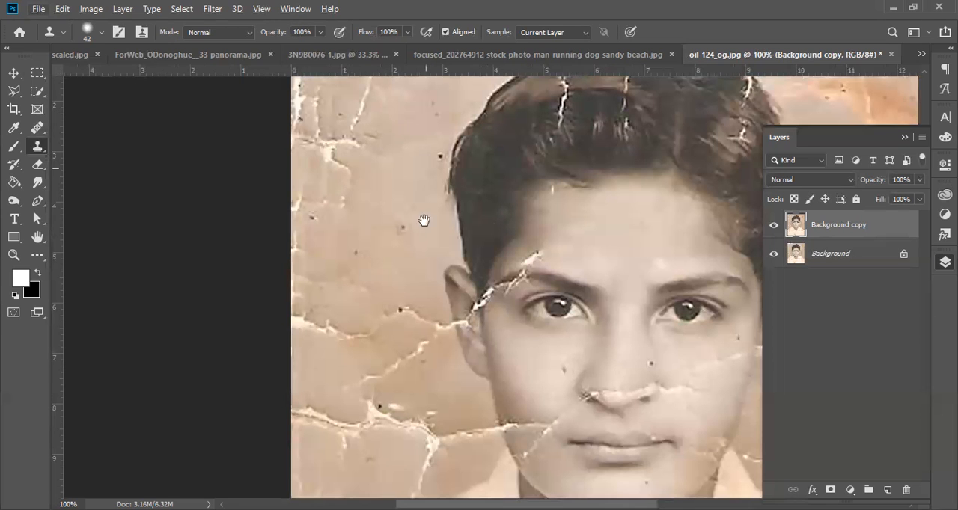
Step: Set the Clone Stamp opacity to 50% and clone over the crack where it crosses the cheek's outer edge level with the mouth
drag(423, 220, 387, 297)
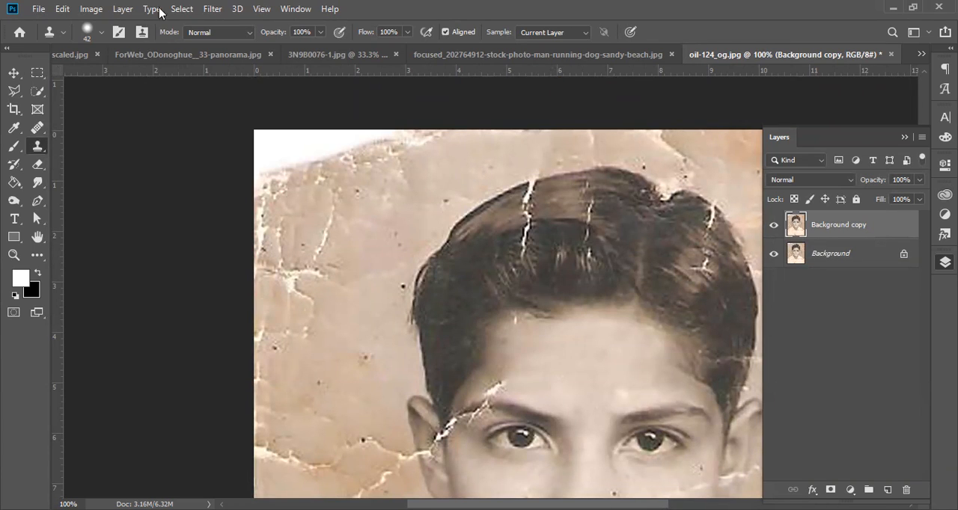
click(320, 35)
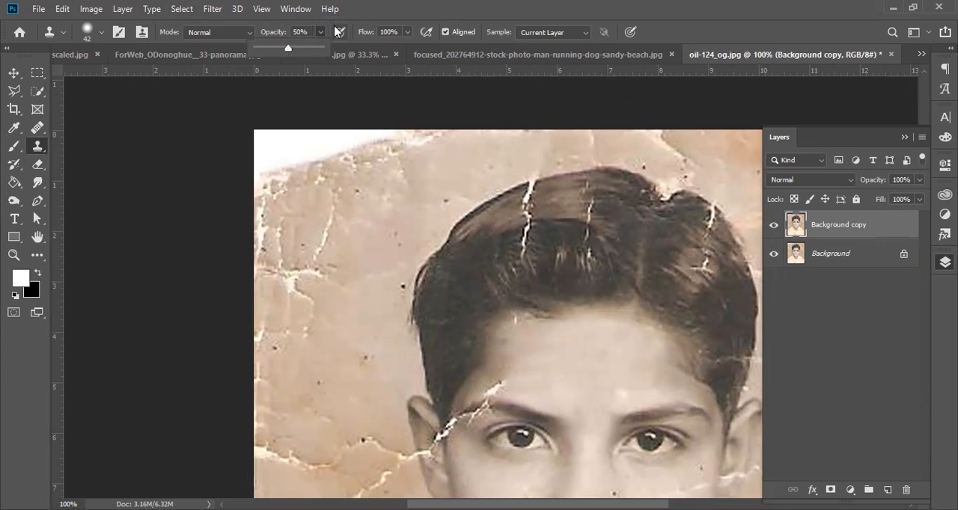
click(411, 68)
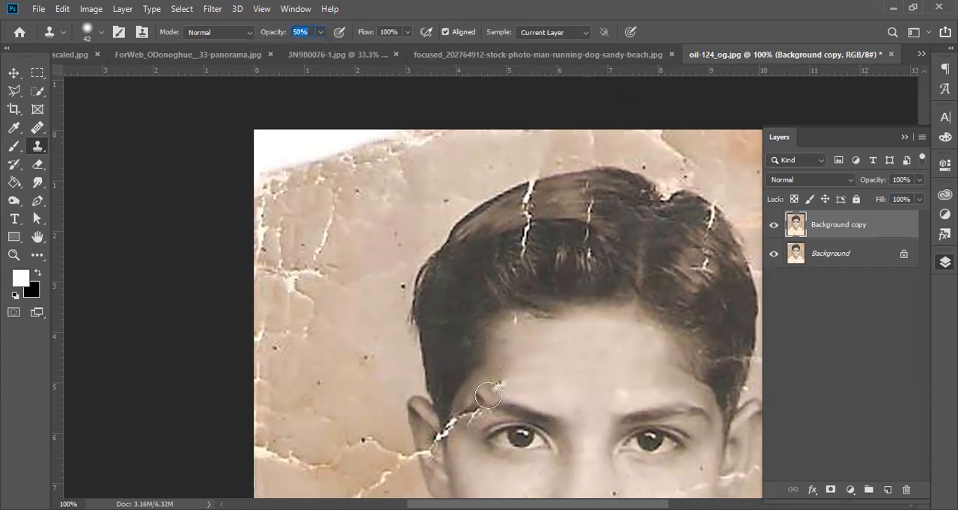
drag(514, 334, 435, 73)
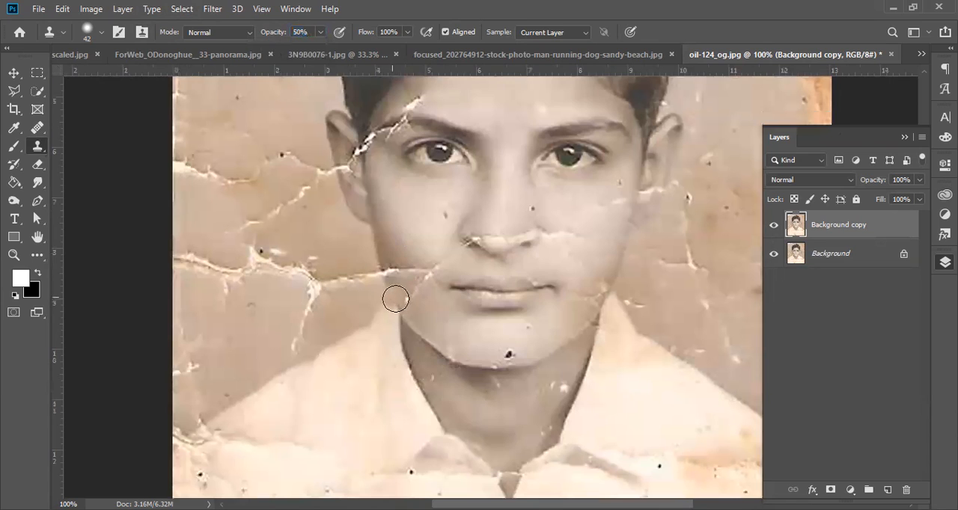
alt+click(376, 248)
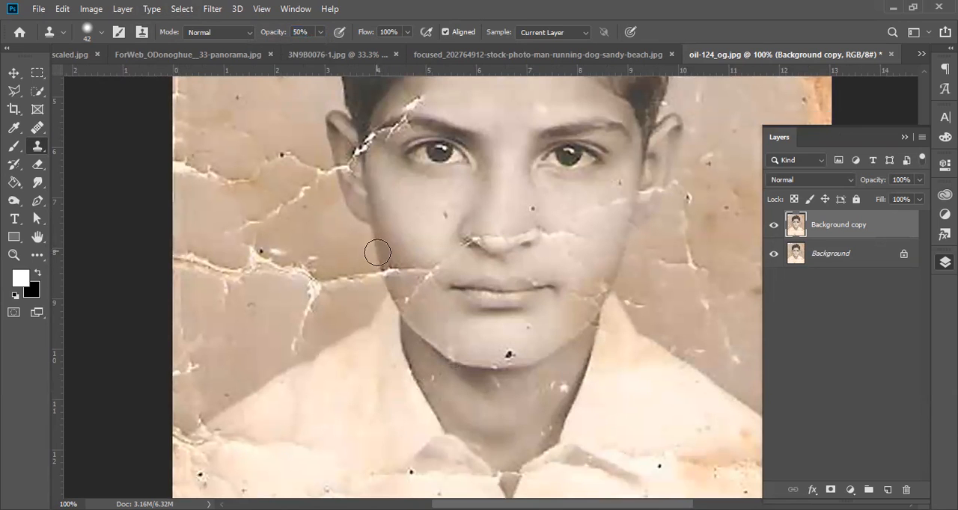
click(380, 268)
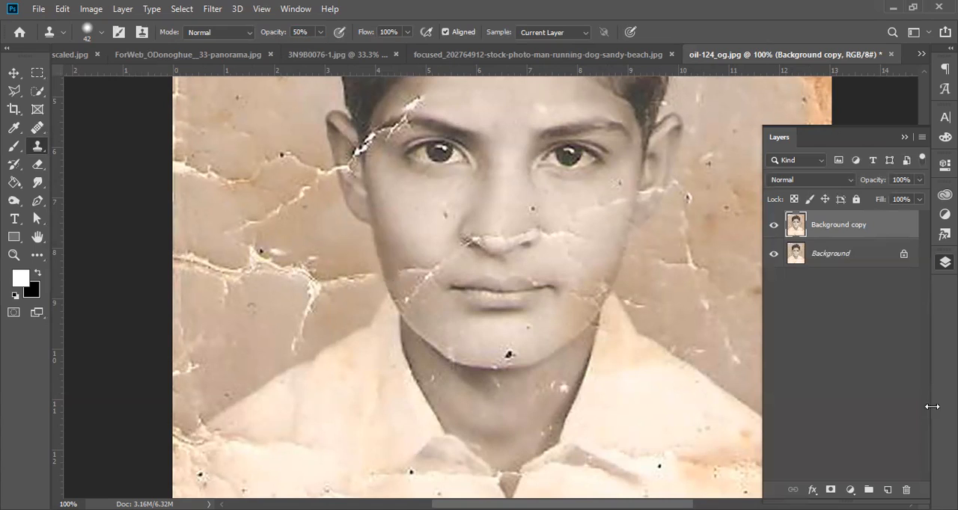
Step: Set the Clone Stamp brush hardness to 100%
click(320, 33)
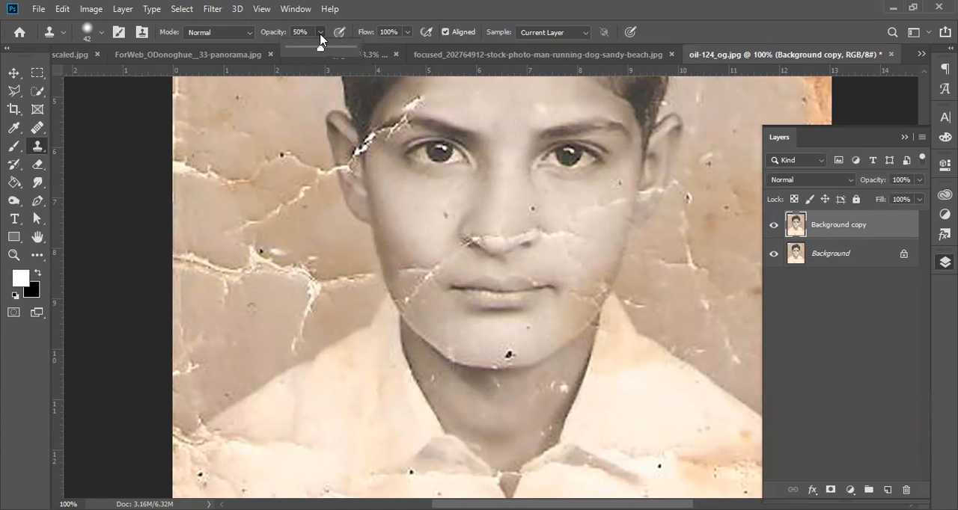
click(344, 142)
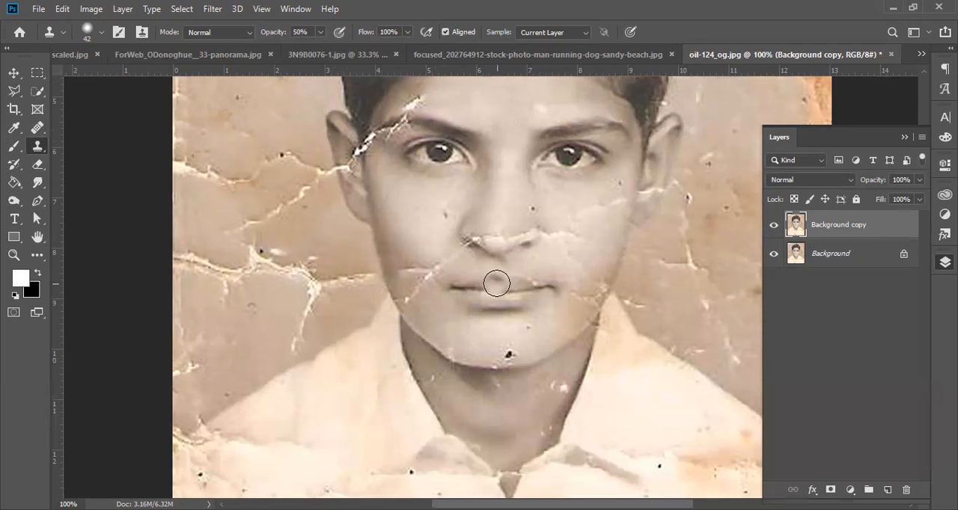
right_click(416, 199)
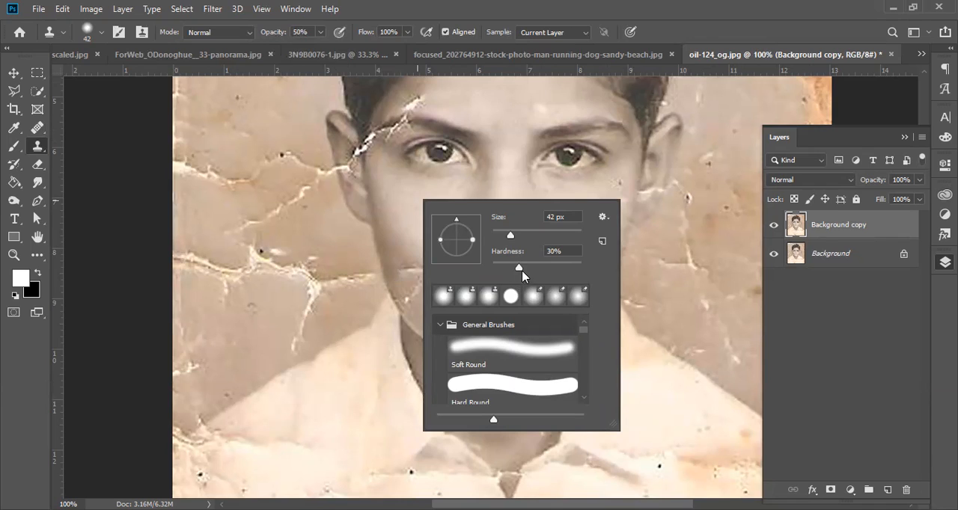
drag(567, 267, 582, 267)
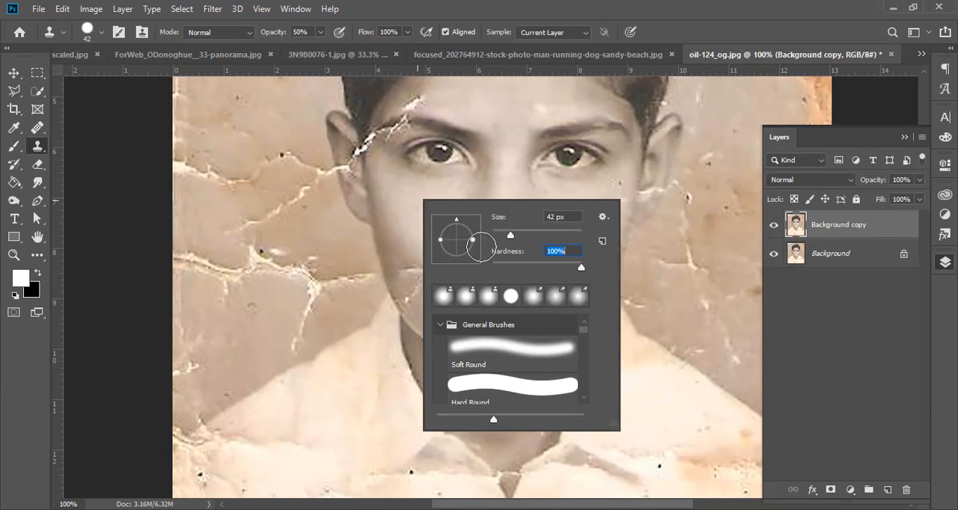
key(Return)
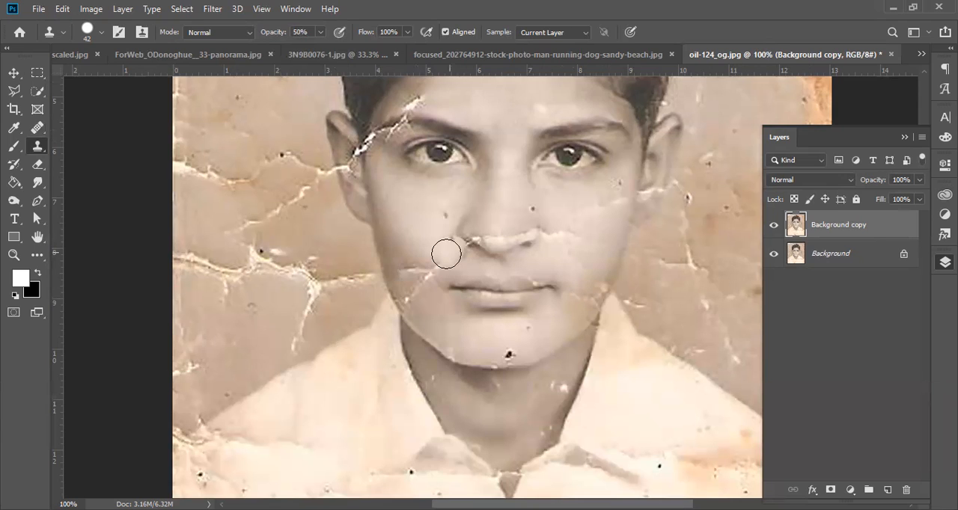
Step: Try to clone over the cheek cracks beside the mouth with the hard-edged brush, and undo the strokes
alt+click(453, 314)
mouse_move(423, 297)
mouse_down()
mouse_move(410, 255)
mouse_move(442, 271)
mouse_move(425, 274)
mouse_move(428, 263)
mouse_move(441, 270)
mouse_move(418, 256)
mouse_up()
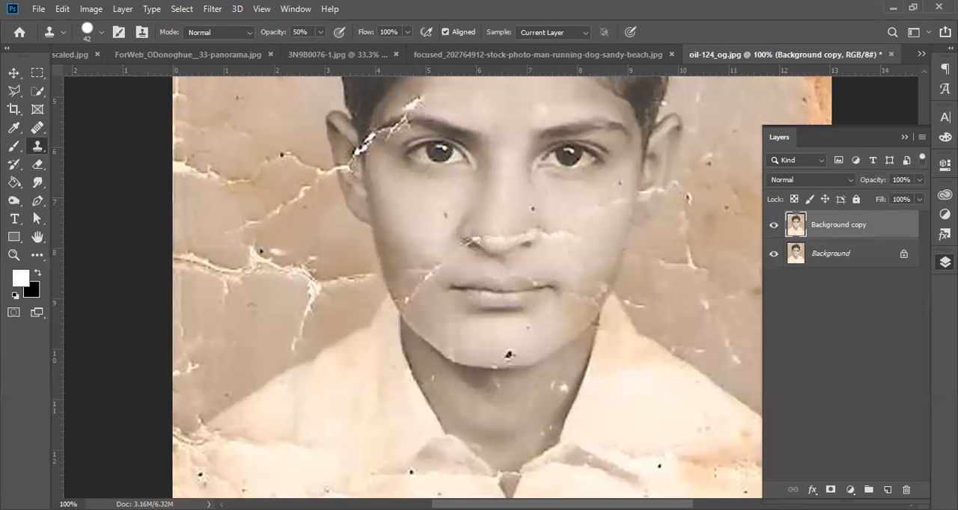
ctrl+click(415, 275)
ctrl+click(415, 275)
ctrl+click(416, 276)
click(469, 308)
key(ctrl+z)
key(ctrl+z)
key(ctrl+z)
key(ctrl+z)
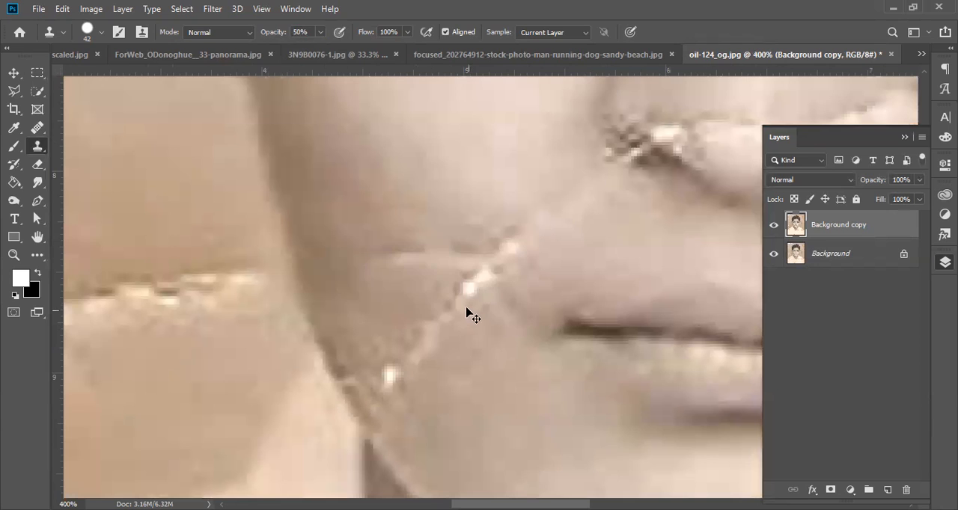
Step: Set the Clone Stamp to 100% opacity and 0% hardness, and clone over the horizontal crack on the cheek beside the mouth
click(317, 32)
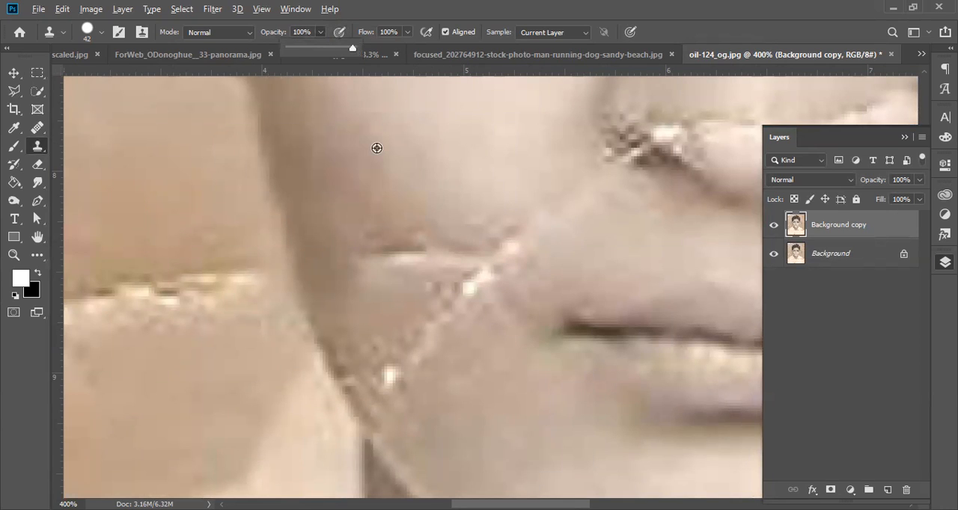
click(404, 250)
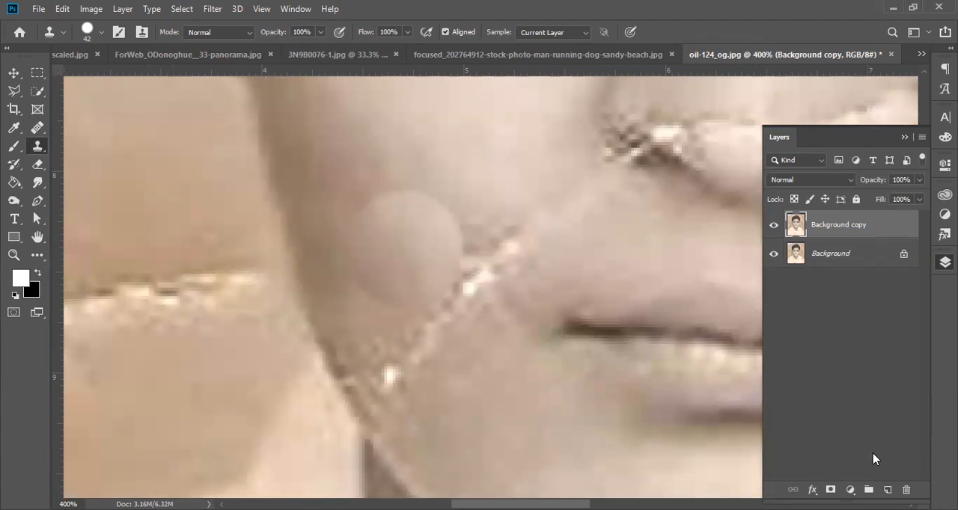
right_click(448, 171)
drag(577, 245, 543, 240)
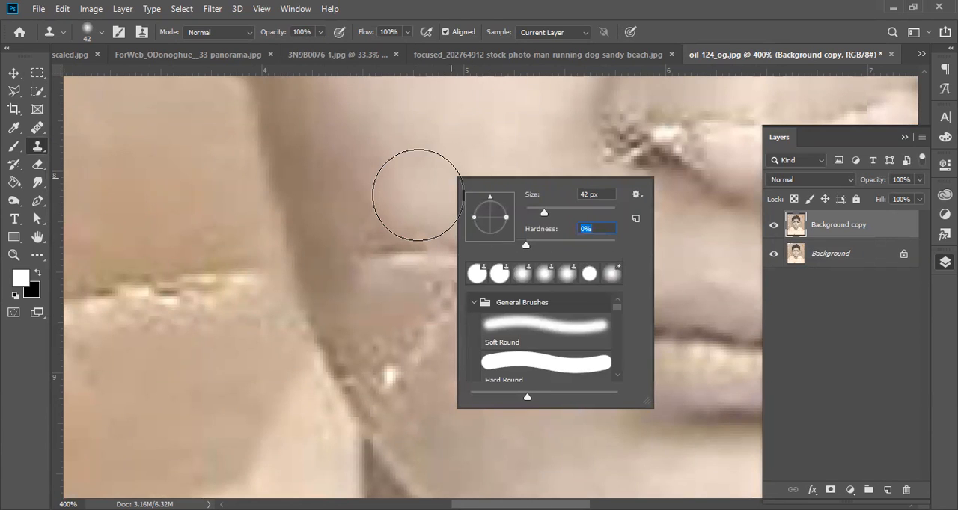
alt+click(370, 148)
mouse_move(412, 240)
mouse_down()
mouse_move(410, 229)
mouse_move(386, 237)
mouse_move(396, 240)
mouse_up()
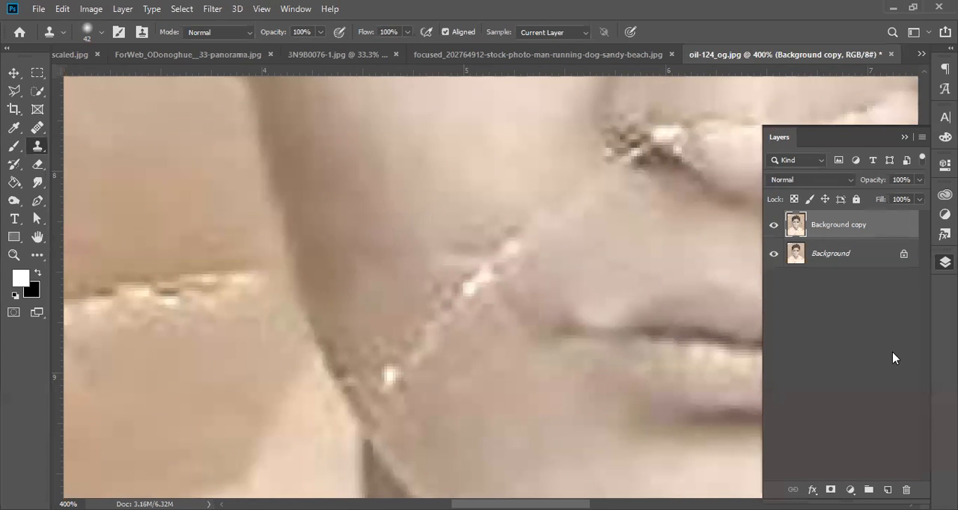
drag(331, 210, 511, 285)
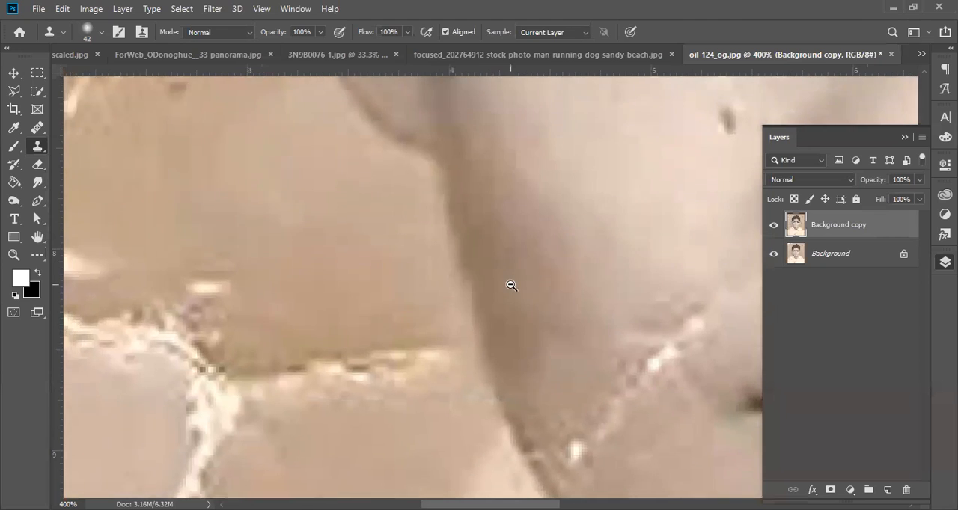
alt+click(511, 285)
alt+click(524, 293)
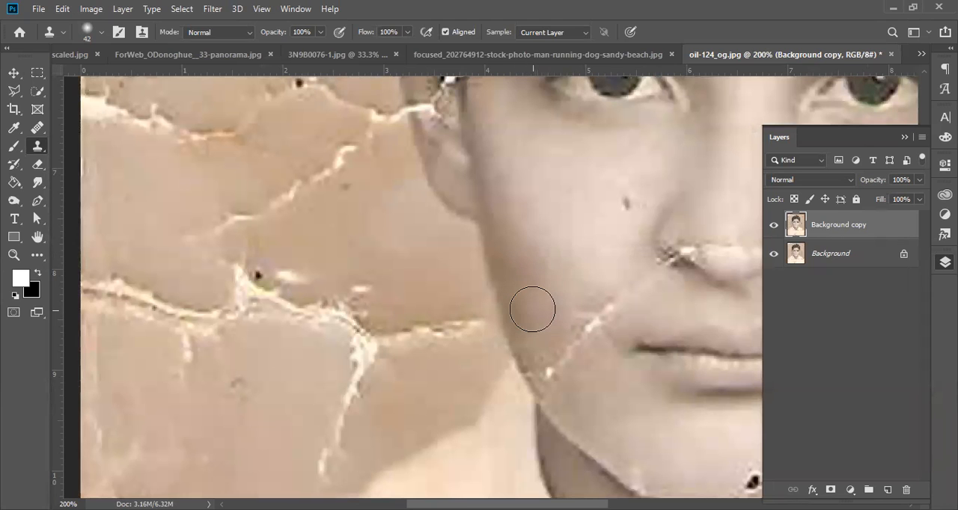
Step: Set the Clone Stamp brush size to 18 px for retouching the crack across the ear beside the cracked eyebrow
alt+click(456, 225)
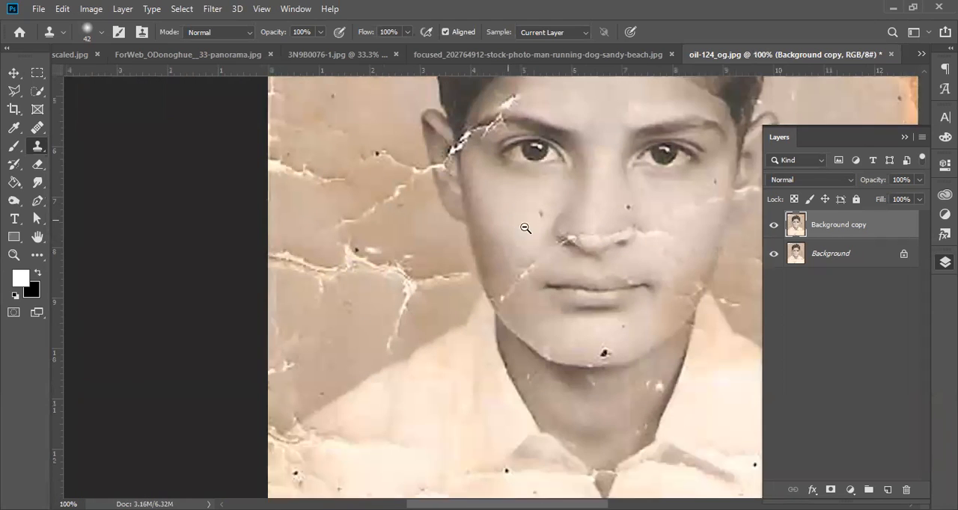
drag(540, 154, 419, 148)
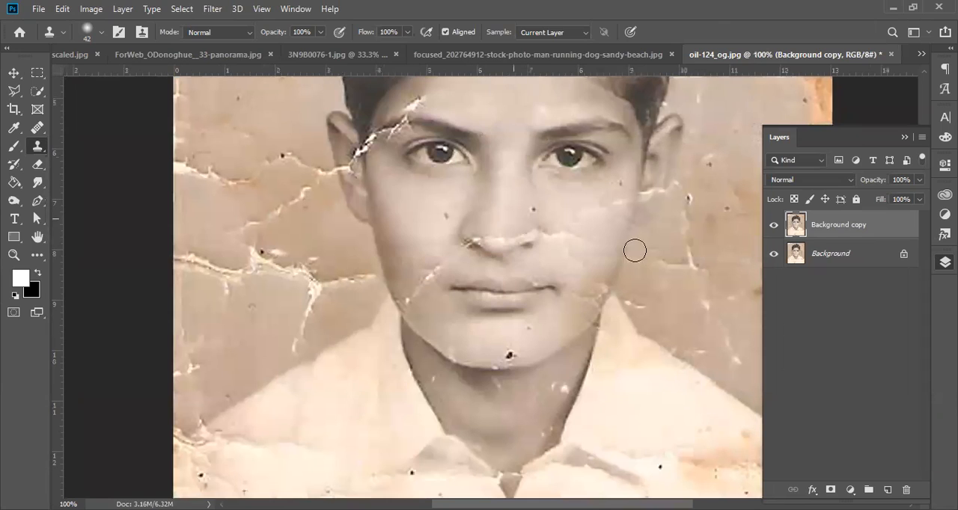
drag(623, 243, 620, 263)
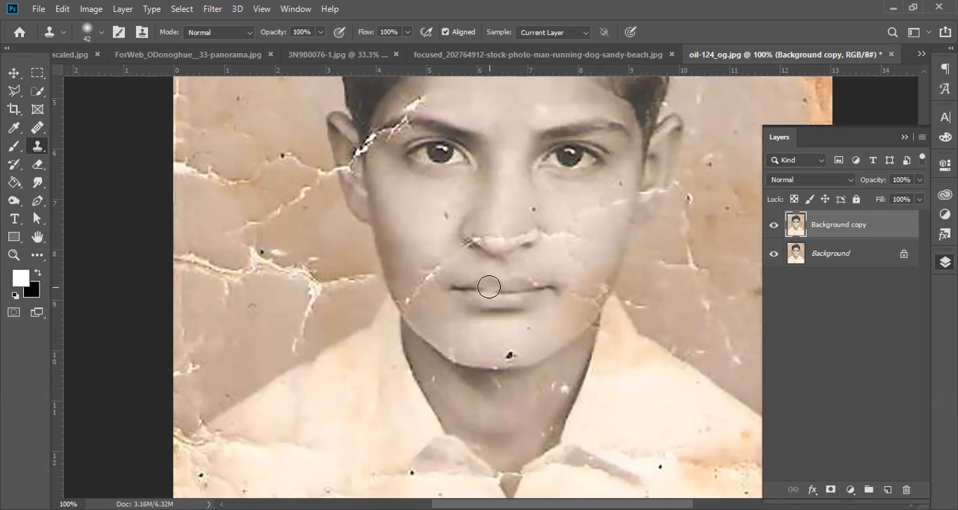
drag(515, 125, 453, 203)
drag(462, 166, 356, 184)
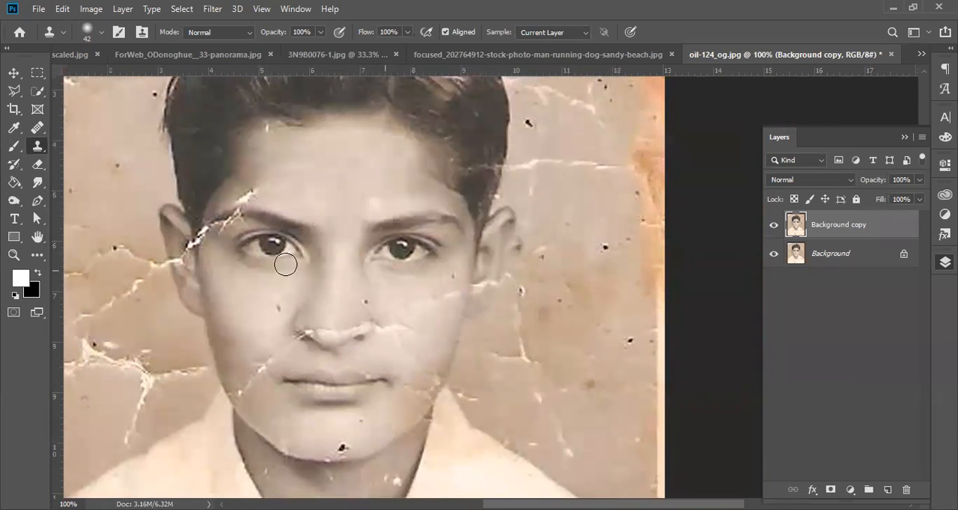
mouse_move(306, 212)
mouse_down()
mouse_move(534, 227)
mouse_move(588, 256)
mouse_up()
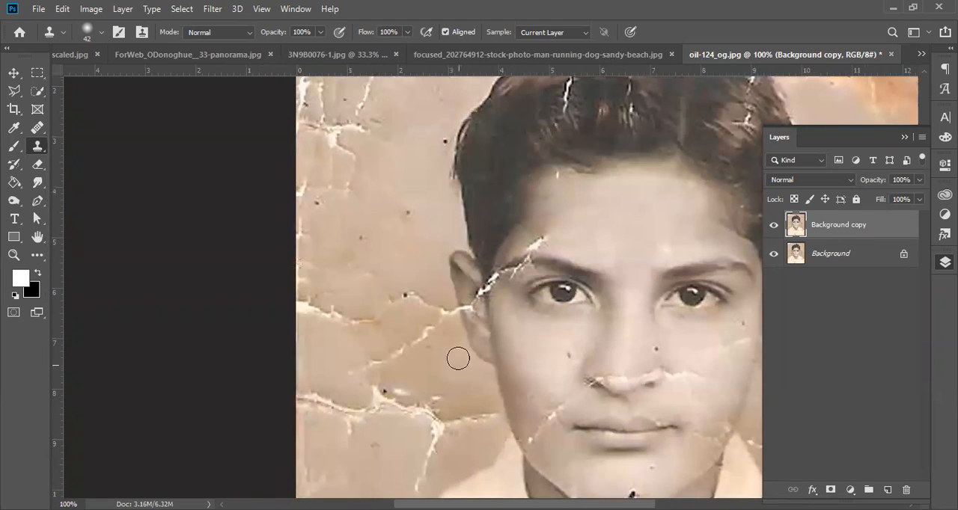
ctrl+click(470, 312)
ctrl+click(468, 318)
ctrl+click(467, 320)
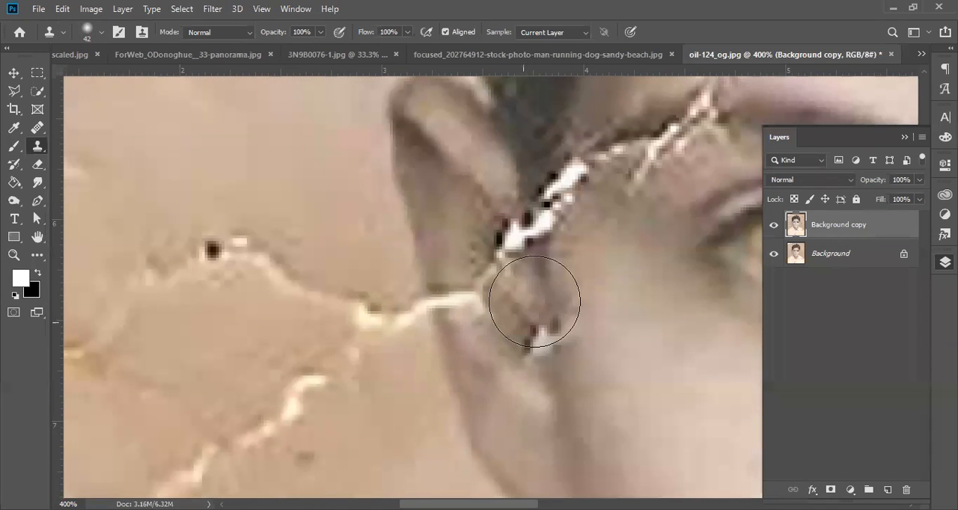
right_click(458, 255)
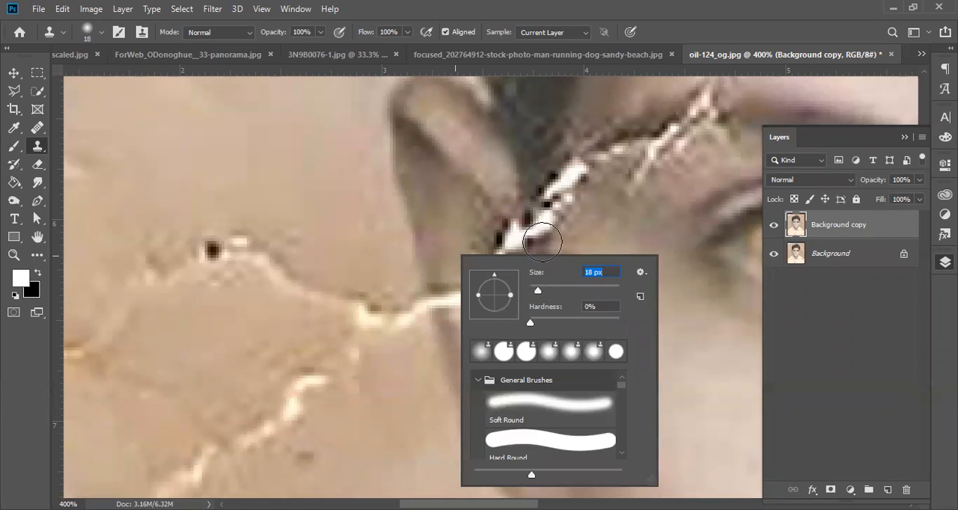
key(Return)
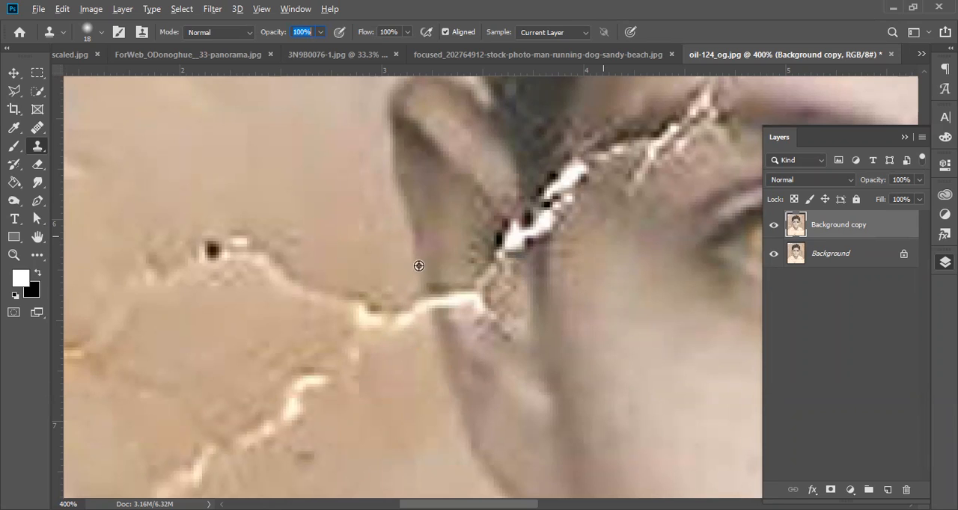
Step: Clone over the crack where it crosses the ear's outer edge and continues into the adjoining background
alt+click(431, 241)
alt+click(414, 228)
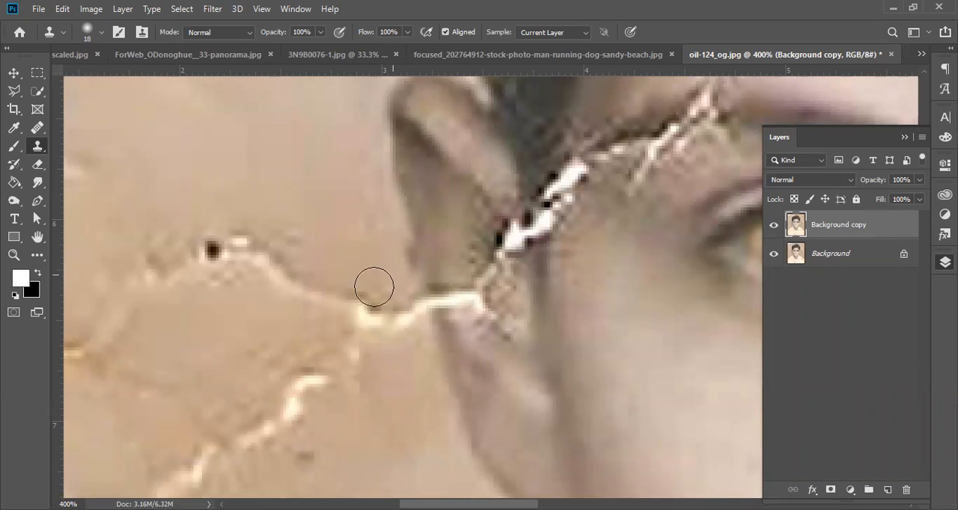
right_click(395, 309)
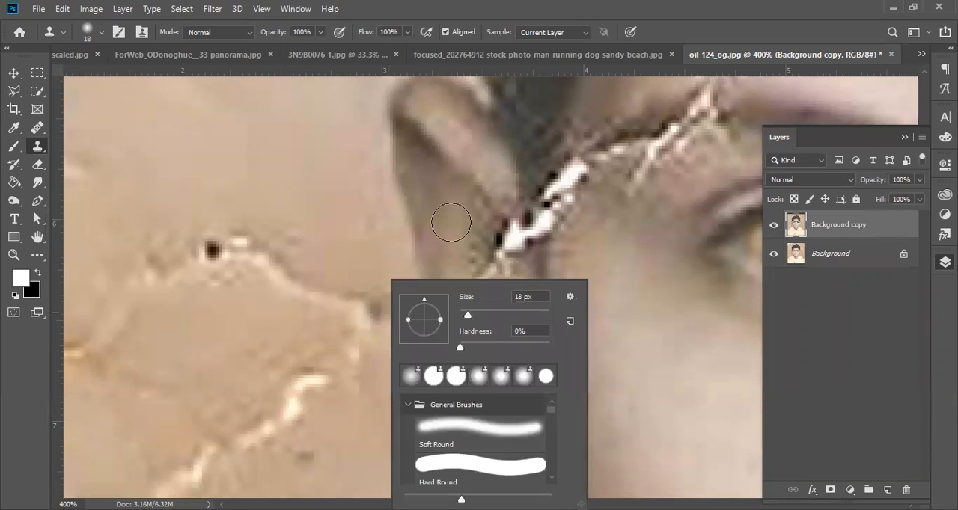
click(522, 16)
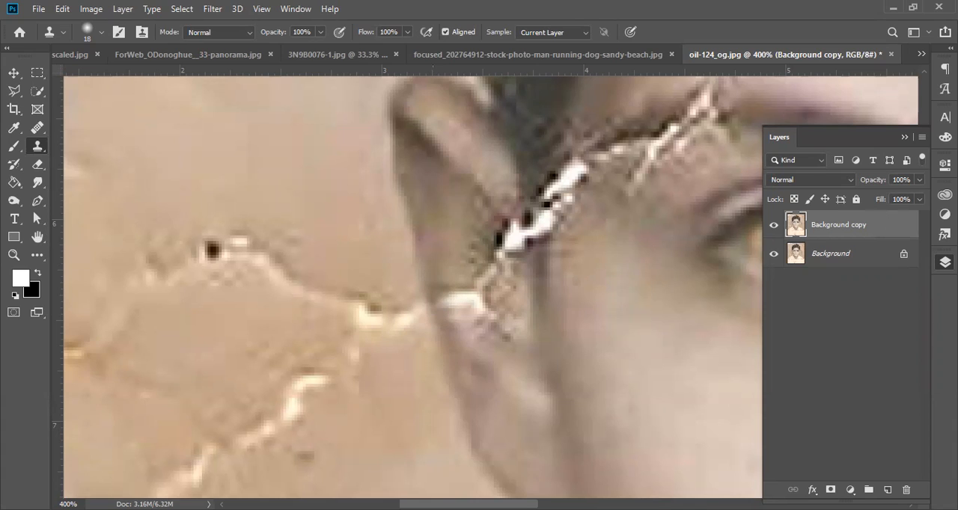
click(446, 296)
drag(444, 293, 458, 298)
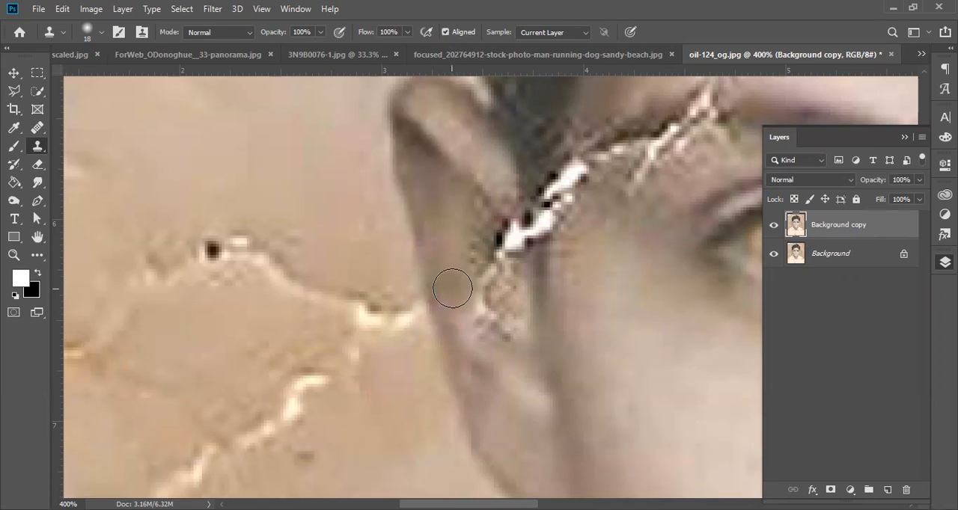
mouse_move(404, 312)
mouse_down()
mouse_move(375, 315)
mouse_move(377, 298)
mouse_move(395, 303)
mouse_move(338, 301)
mouse_move(286, 283)
mouse_move(289, 231)
mouse_move(262, 243)
mouse_move(180, 237)
mouse_move(286, 279)
mouse_move(243, 261)
mouse_move(177, 260)
mouse_move(159, 241)
mouse_move(142, 262)
mouse_move(211, 271)
mouse_move(227, 288)
mouse_move(160, 277)
mouse_move(146, 270)
mouse_move(321, 292)
mouse_move(362, 309)
mouse_move(295, 311)
mouse_move(360, 327)
mouse_move(267, 340)
mouse_move(305, 341)
mouse_up()
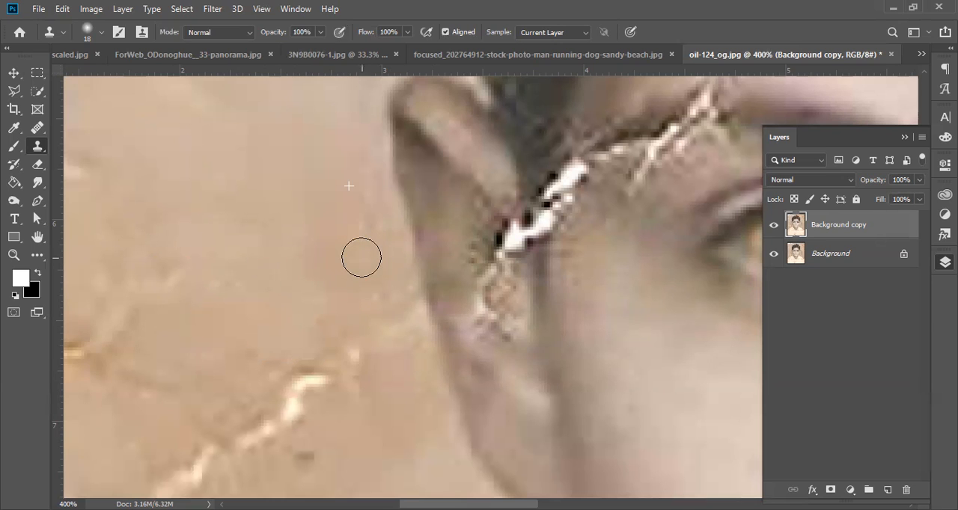
Step: Compare the retouched portrait with the original by repeatedly hiding and showing the Background copy layer
ctrl+alt+click(389, 318)
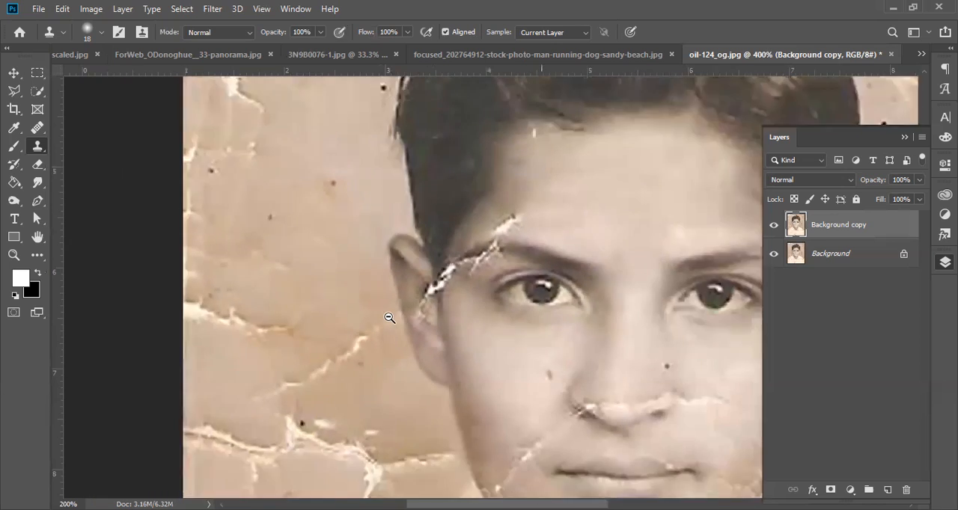
ctrl+alt+click(389, 318)
drag(531, 339, 444, 277)
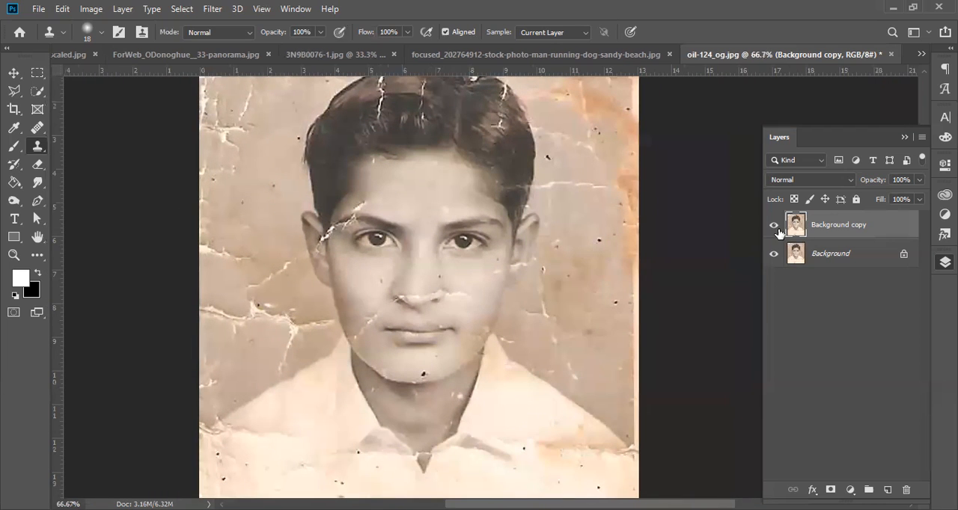
click(774, 226)
click(774, 225)
click(774, 225)
click(774, 225)
click(774, 225)
click(774, 225)
click(775, 225)
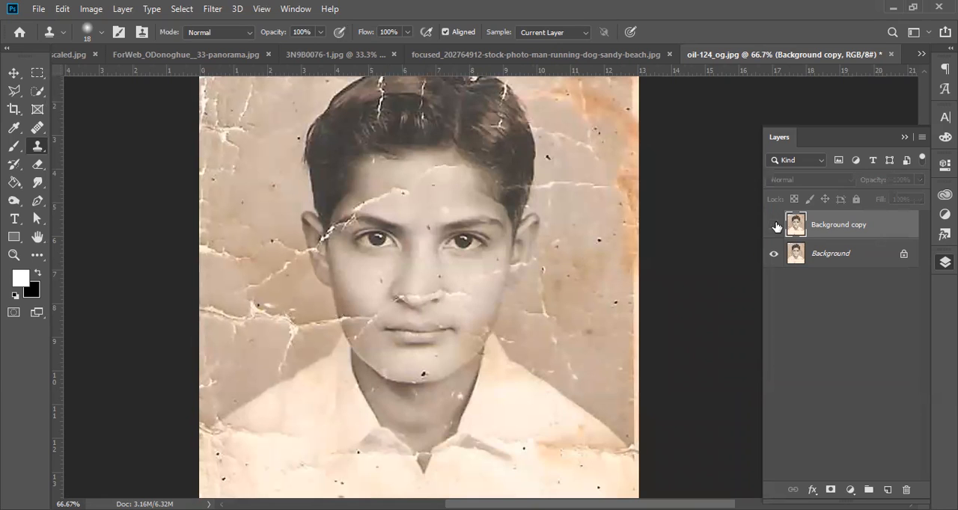
click(774, 226)
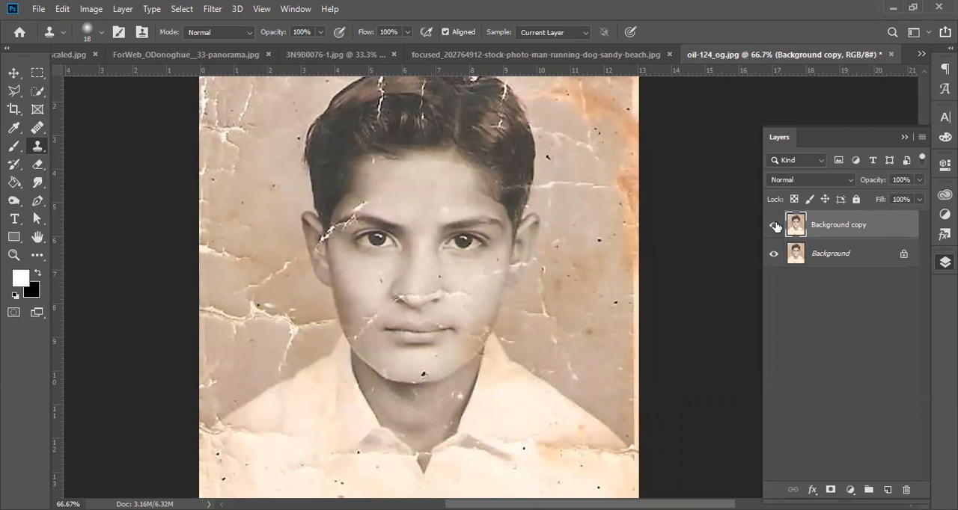
click(774, 225)
click(775, 225)
Step: Try cloning an eye onto the background beside the hair with a 92 px Clone Stamp brush, and undo it
drag(326, 121, 305, 191)
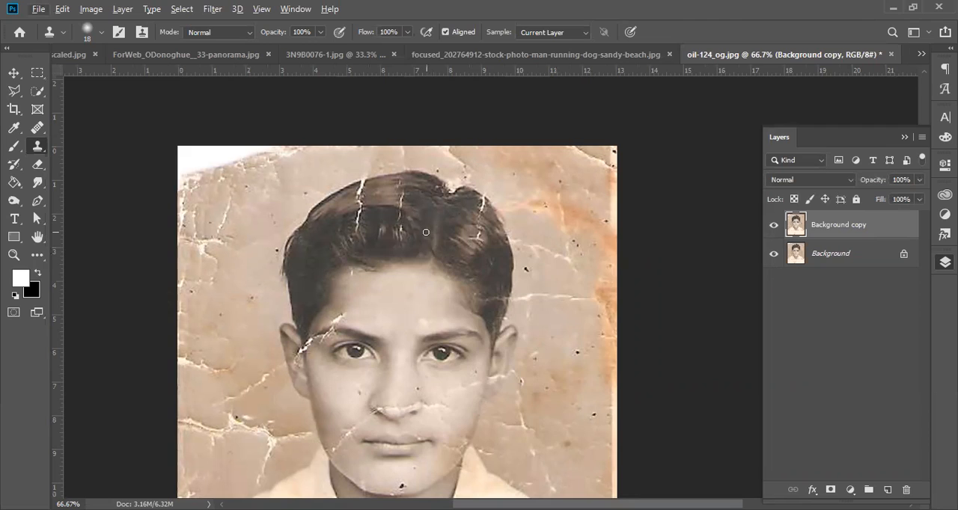
right_click(426, 232)
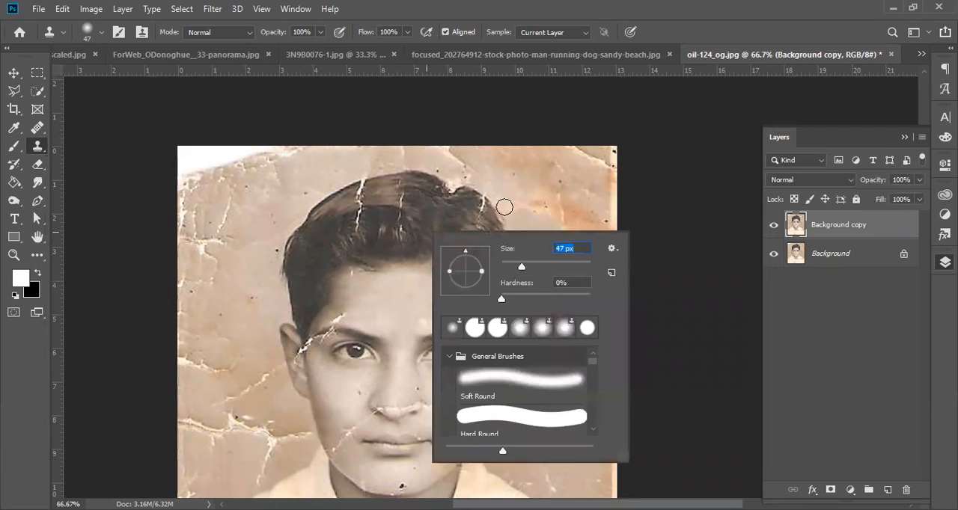
click(673, 18)
right_click(433, 347)
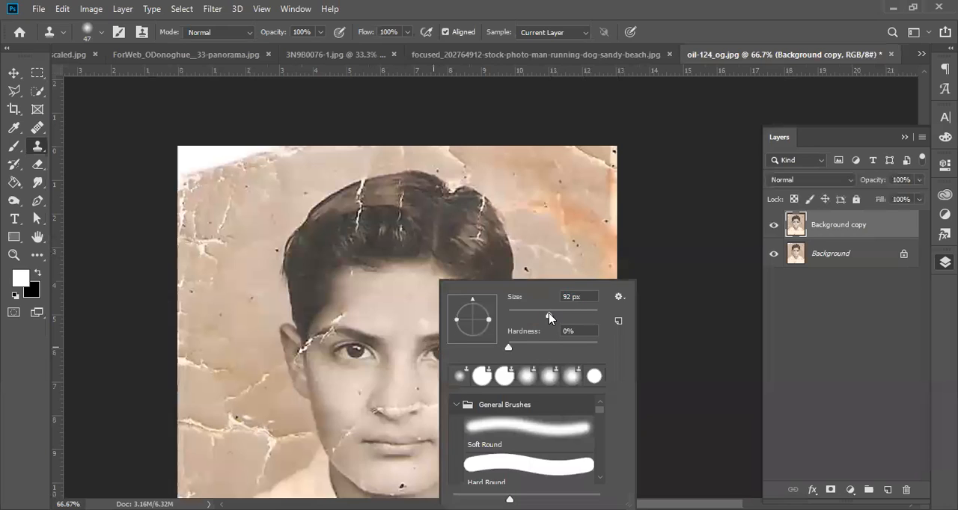
key(Return)
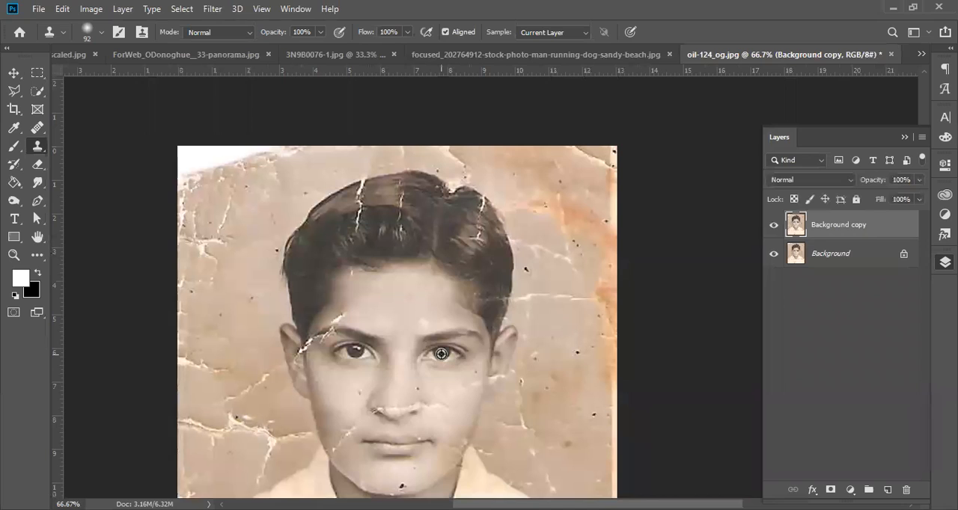
alt+click(442, 352)
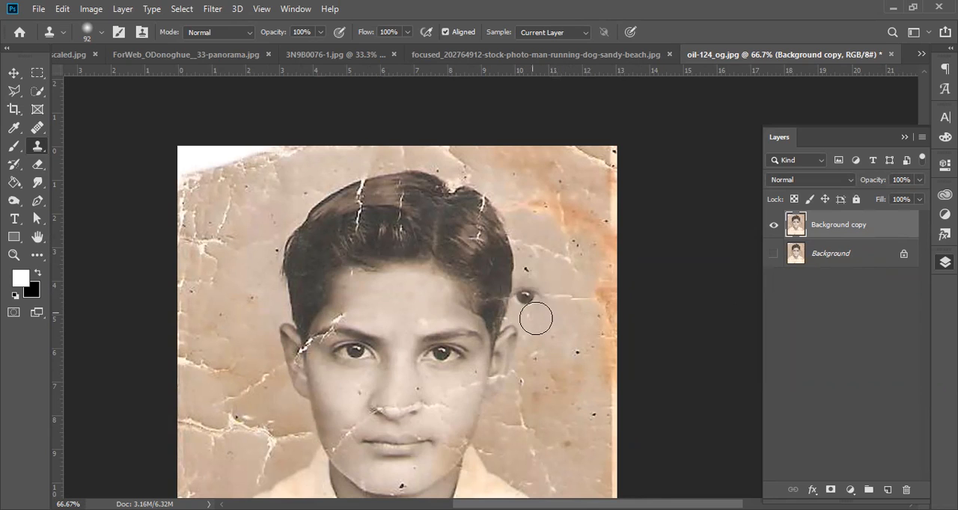
mouse_move(576, 257)
mouse_down()
mouse_move(591, 246)
mouse_move(613, 254)
mouse_move(612, 238)
mouse_up()
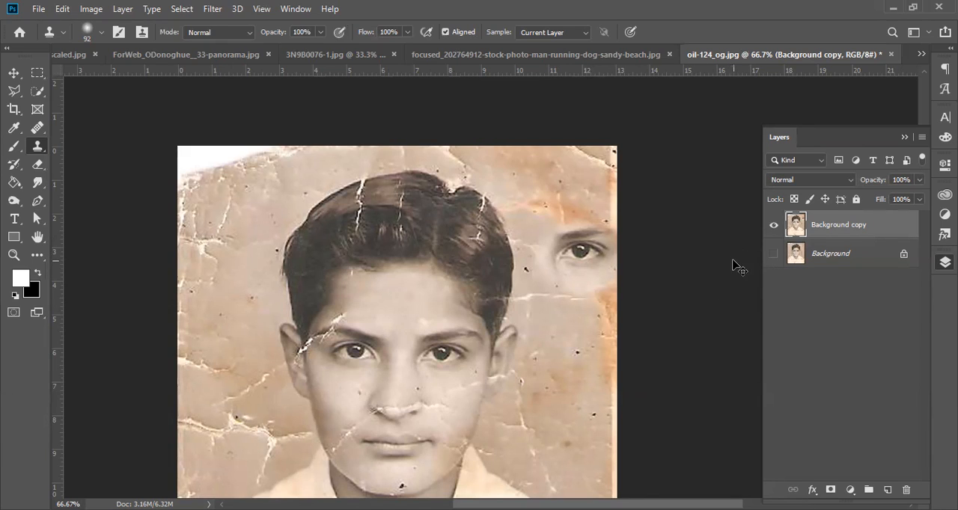
key(ctrl+z)
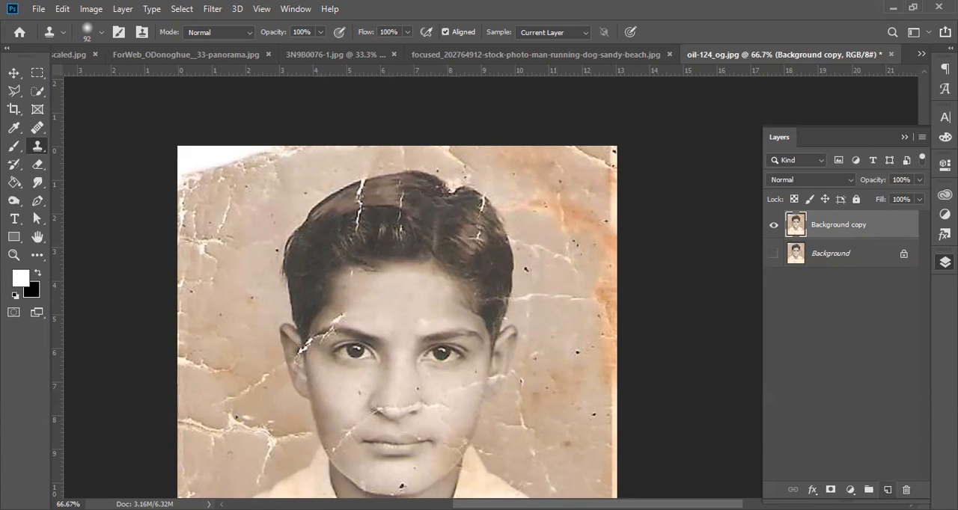
Step: Add a new empty layer above Background copy and set the Clone Stamp to sample Current & Below
click(886, 489)
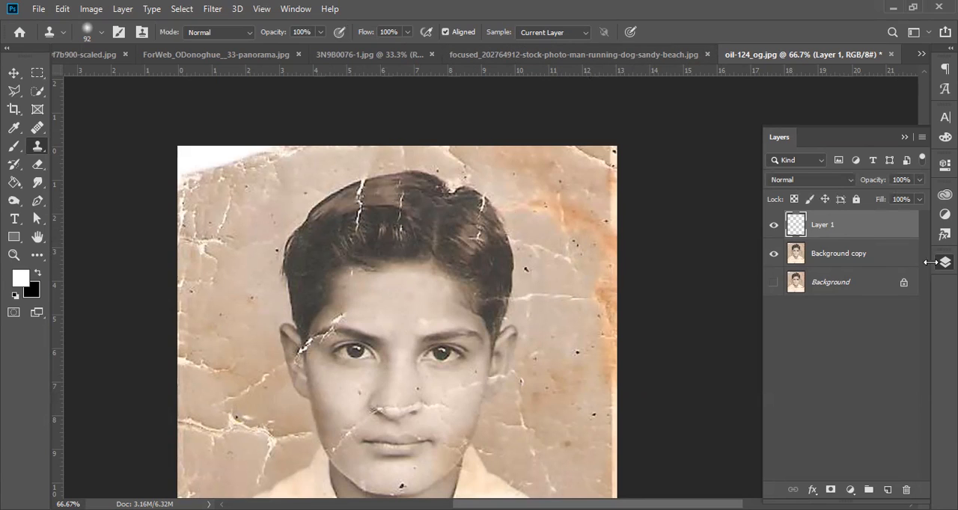
click(584, 37)
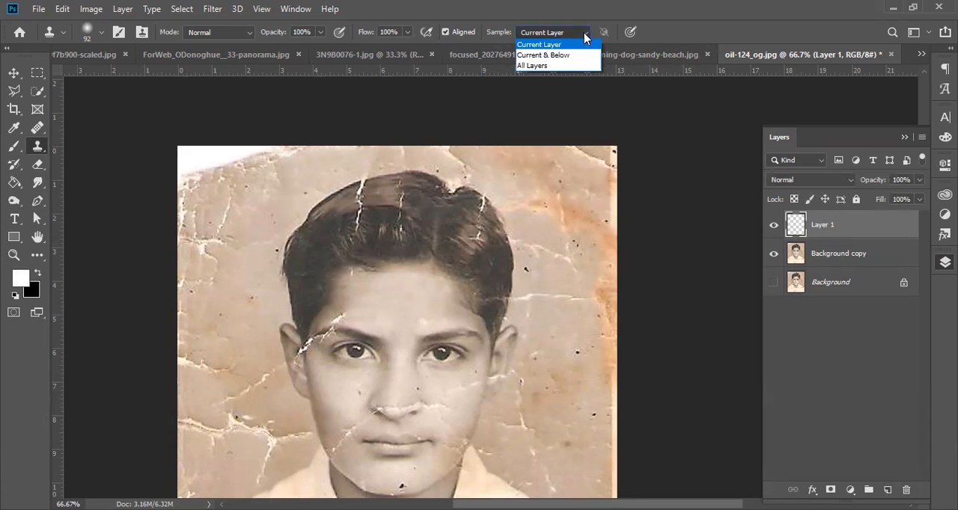
click(545, 56)
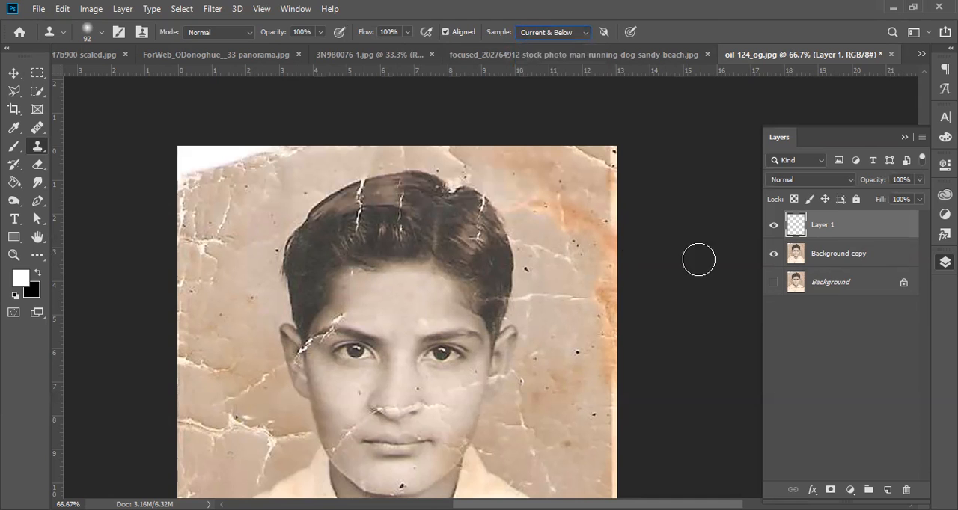
Step: Set the Clone Stamp brush size to 40 px for retouching the cracks in the hair
ctrl+click(381, 221)
ctrl+click(382, 221)
ctrl+click(381, 221)
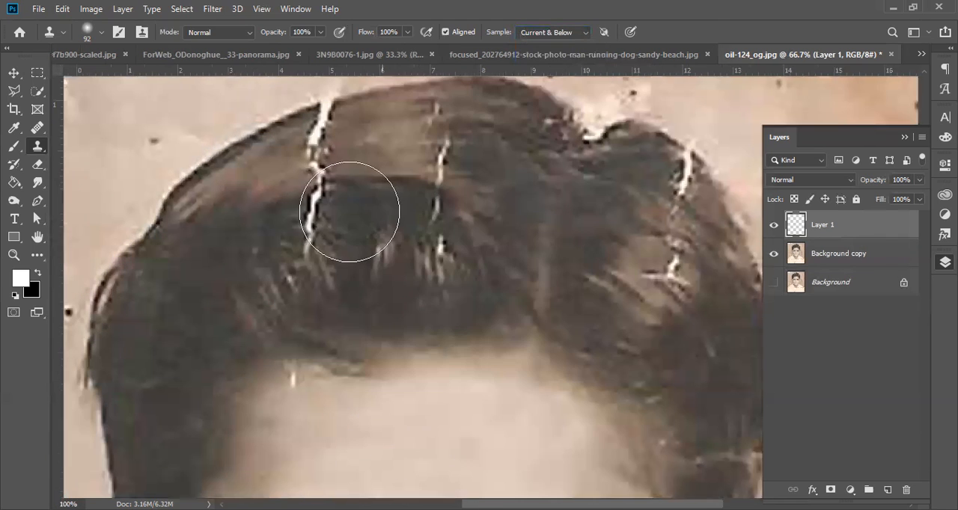
right_click(359, 203)
drag(458, 234, 449, 235)
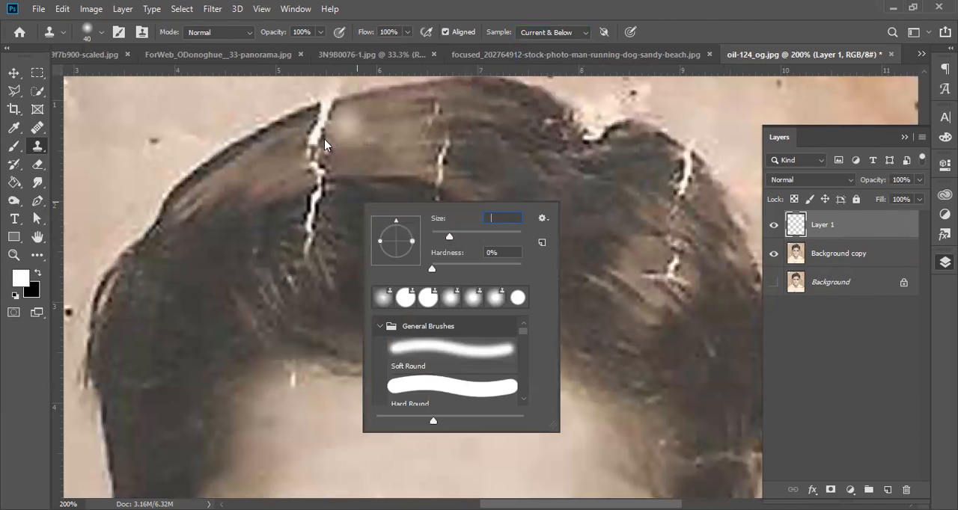
click(458, 6)
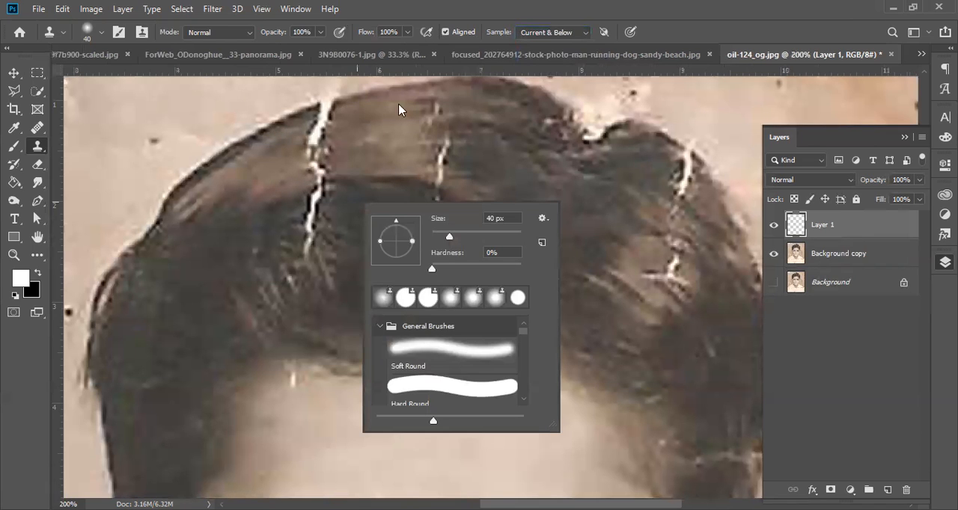
alt+click(344, 154)
drag(365, 153, 311, 211)
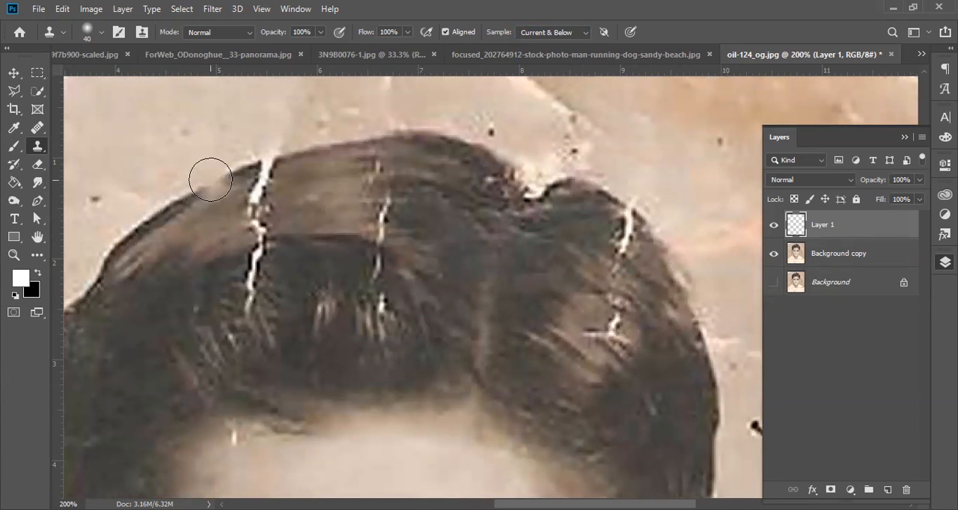
Step: Try to clone the hair's outline over the upper end of the long white crack, and undo the strokes
alt+click(194, 194)
drag(210, 187, 271, 170)
key(ctrl+z)
alt+click(288, 159)
click(271, 160)
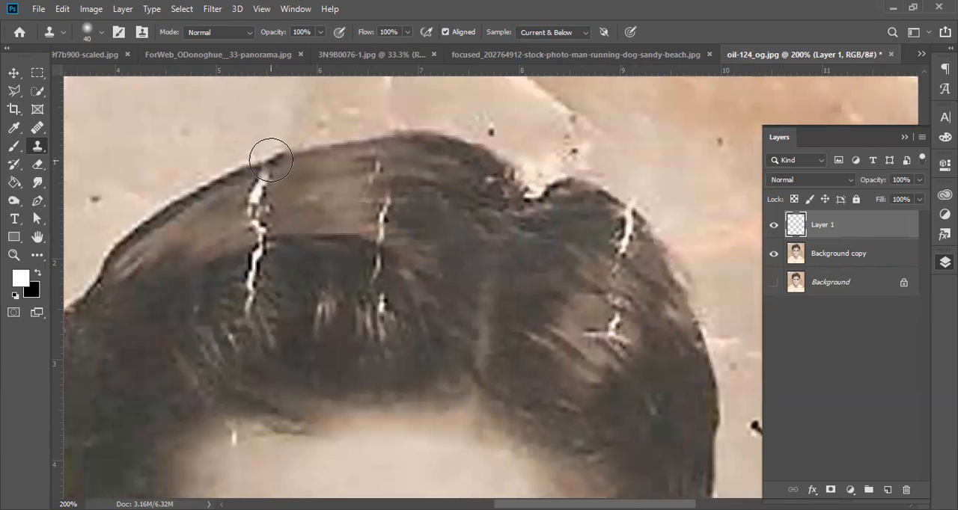
key(ctrl+z)
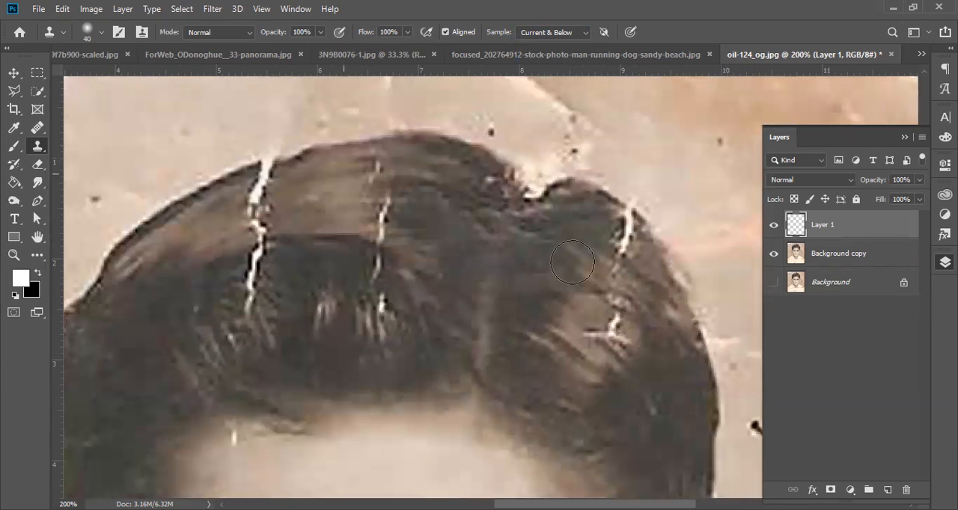
Step: Sample the hairline edge beside the long white crack and clone it over the crack's upper end at the hair's outline
alt+click(303, 153)
click(269, 162)
click(265, 165)
click(263, 164)
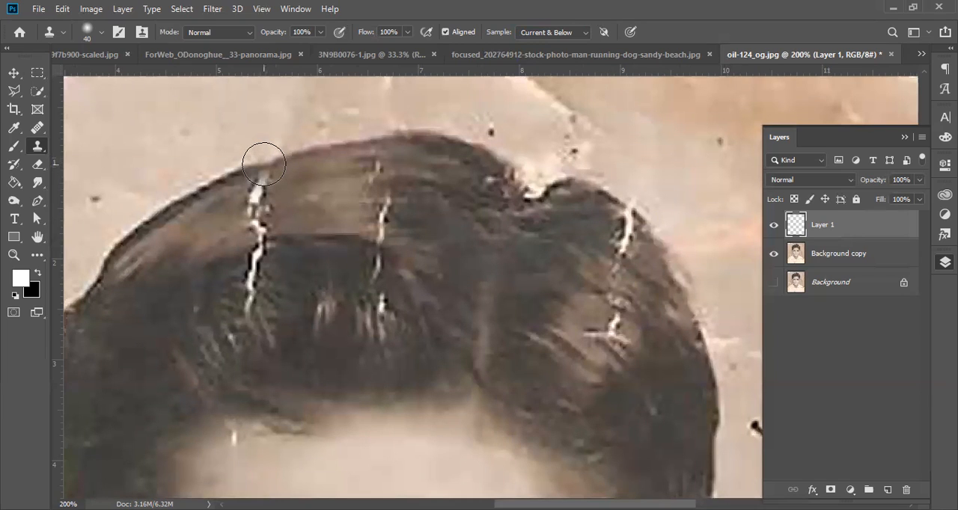
click(264, 163)
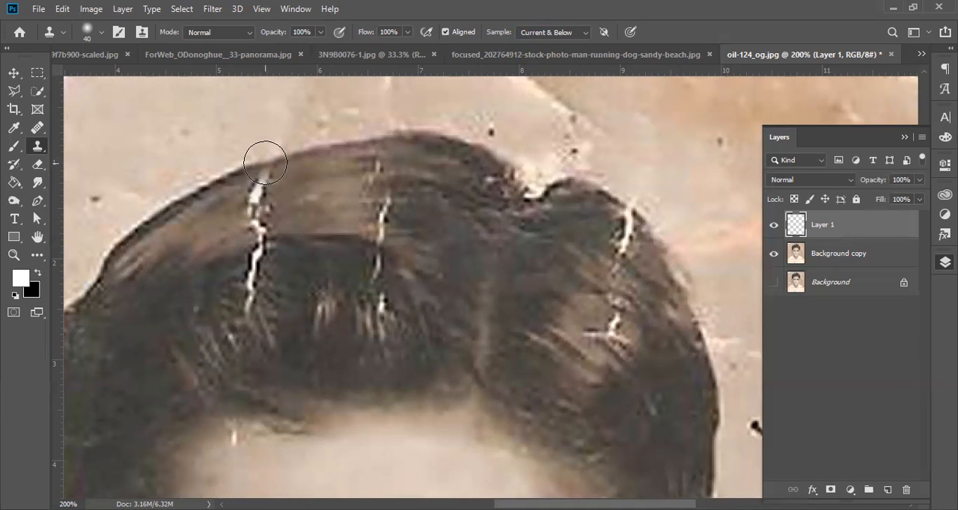
Step: Clone clean hair down the long white crack, resampling the dark hair beside it to cover its lower part
drag(263, 155, 259, 236)
click(257, 230)
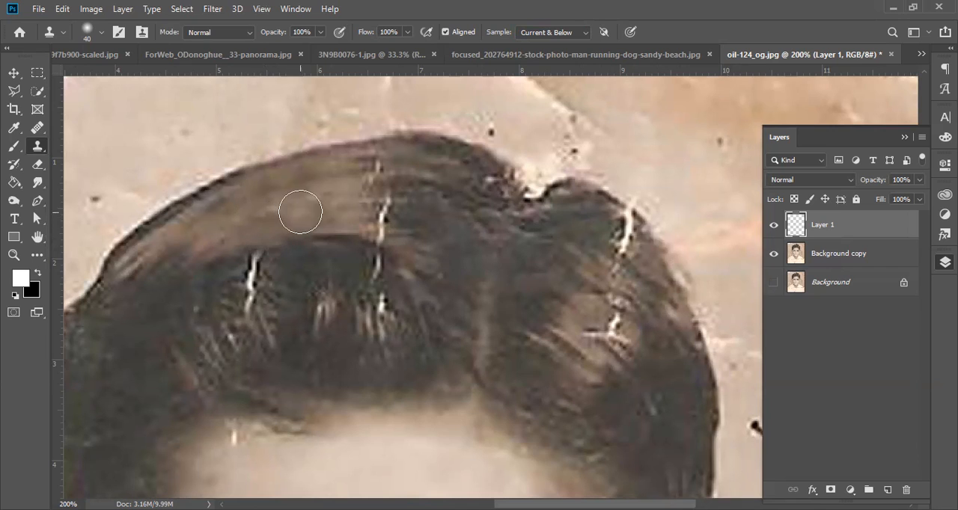
alt+click(324, 259)
alt+click(291, 260)
drag(255, 260, 247, 297)
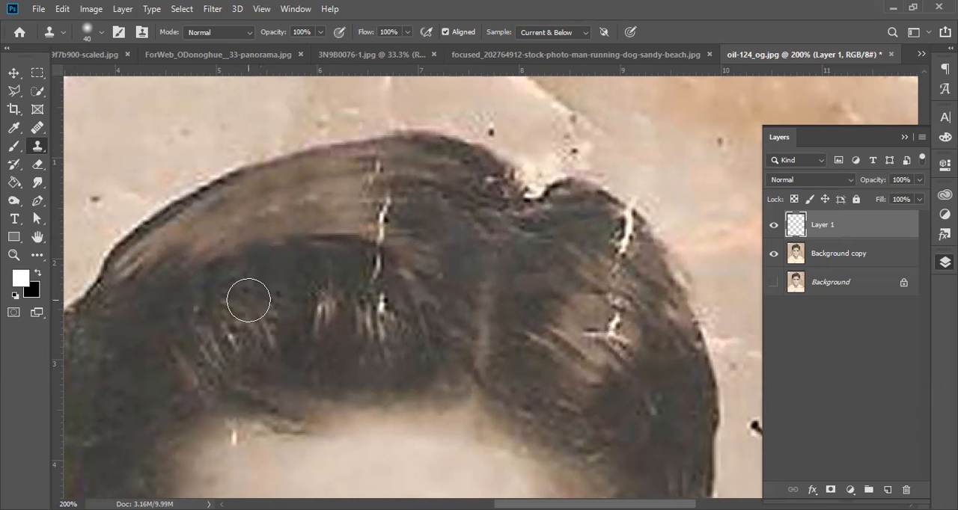
Step: Toggle the visibility of Layer 1 and Background copy to examine the cloned patch alone and against the cracked original
click(775, 226)
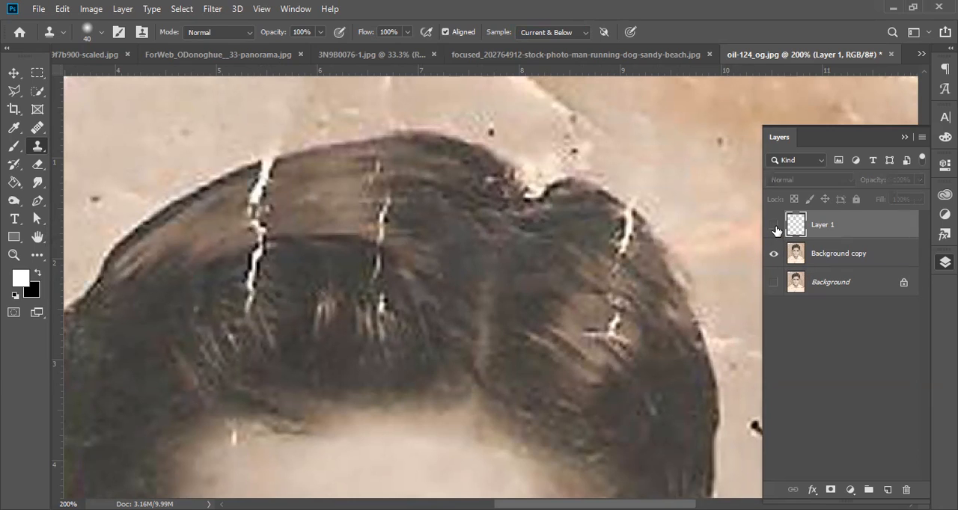
click(774, 226)
click(774, 257)
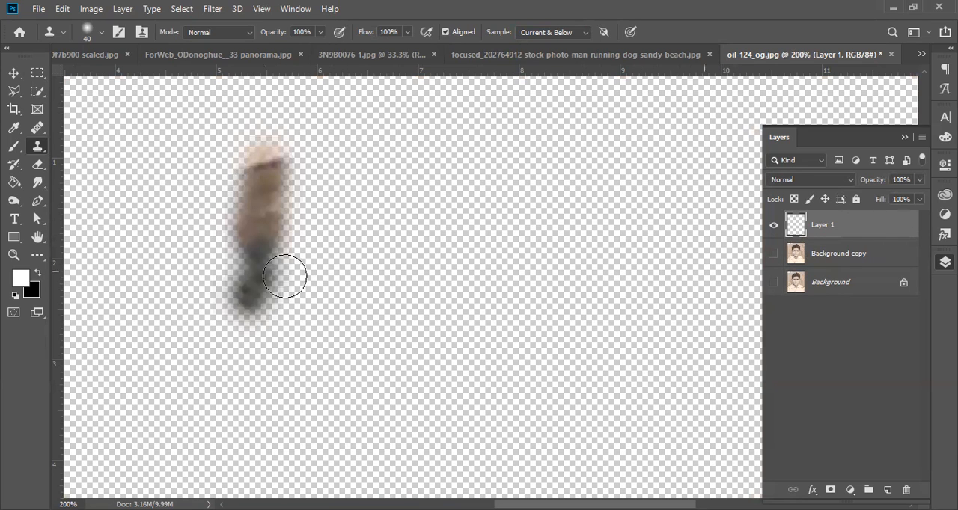
alt+click(257, 242)
alt+click(258, 242)
mouse_move(284, 297)
mouse_down()
mouse_move(507, 237)
mouse_move(607, 122)
mouse_move(416, 234)
mouse_up()
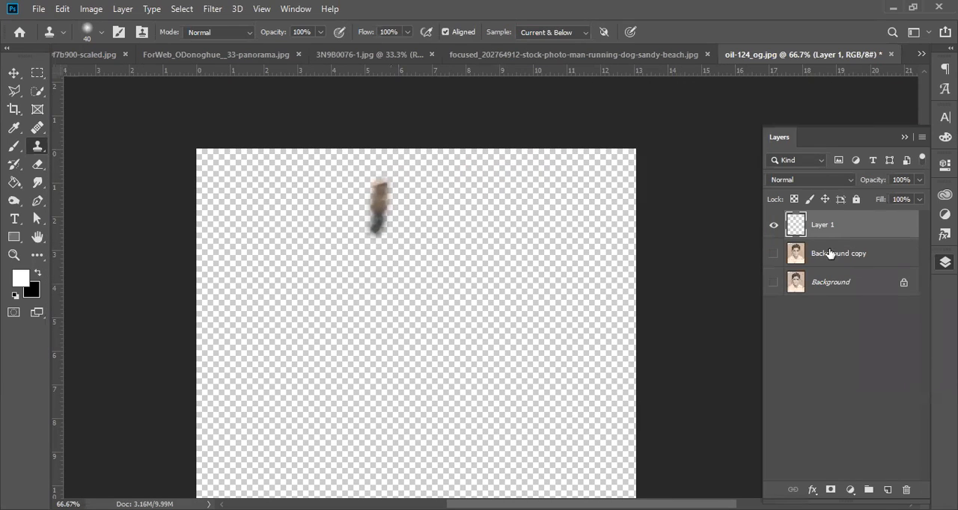
click(773, 255)
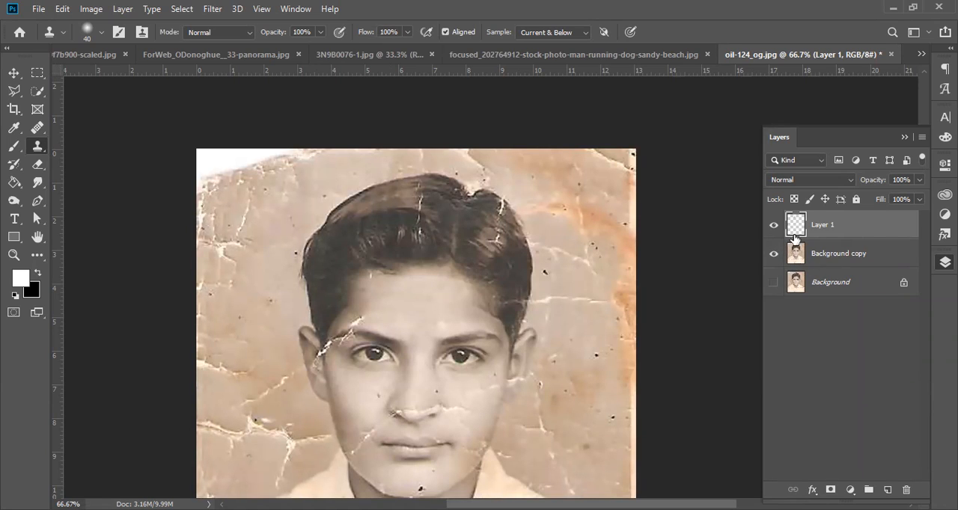
click(772, 229)
click(772, 227)
click(844, 251)
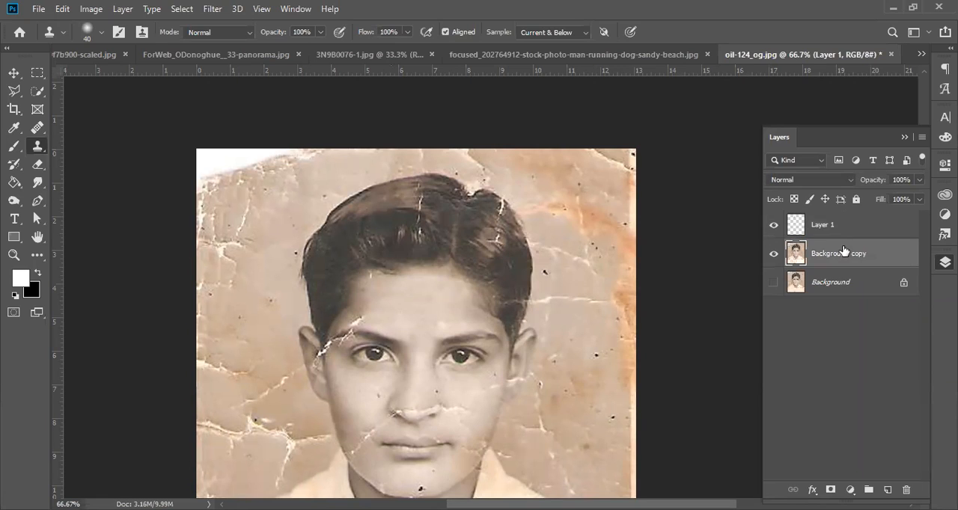
click(855, 228)
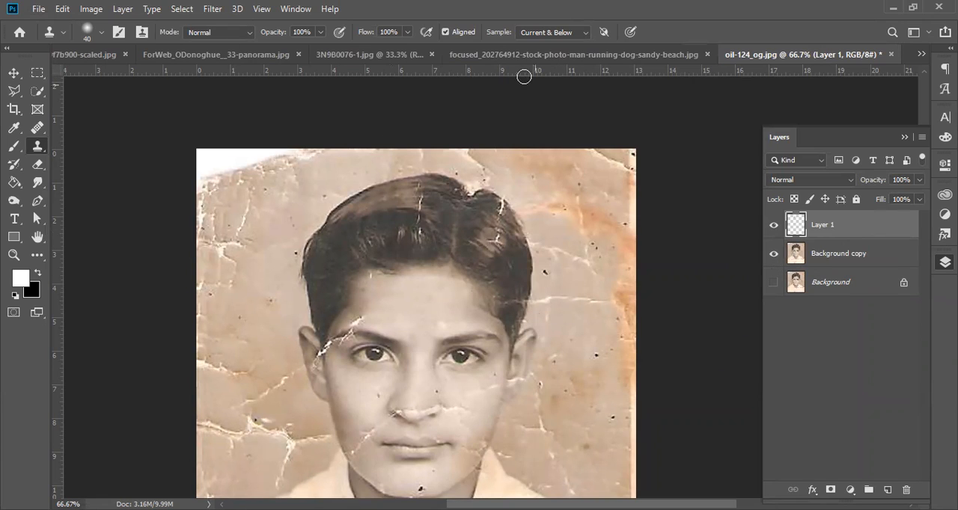
click(578, 34)
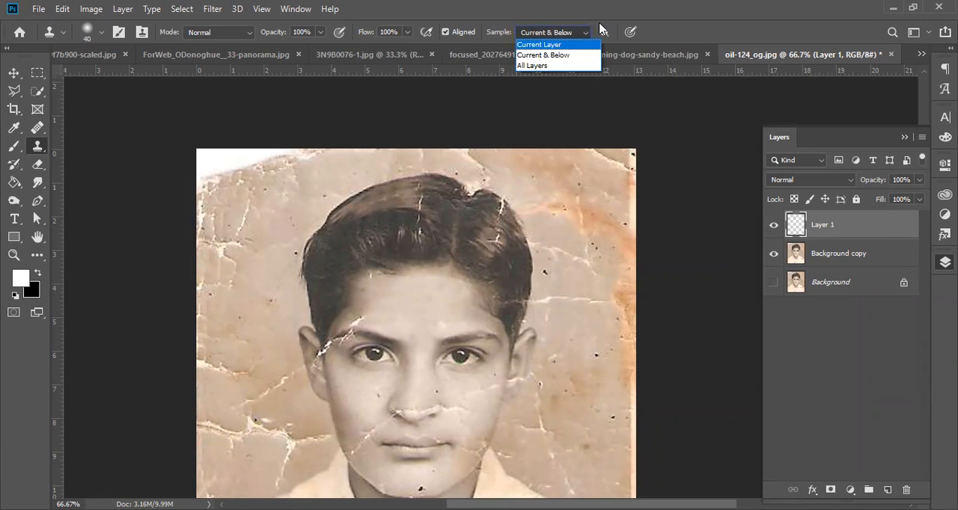
click(618, 20)
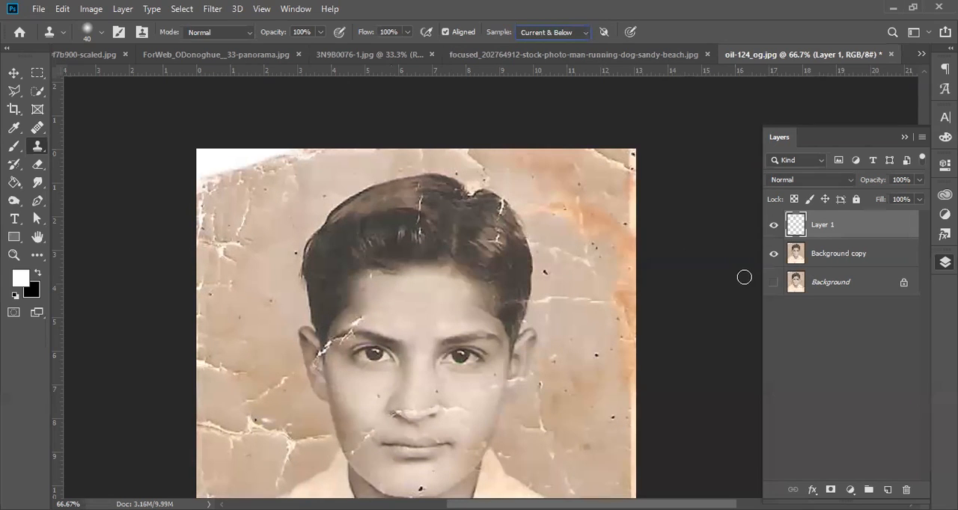
click(12, 72)
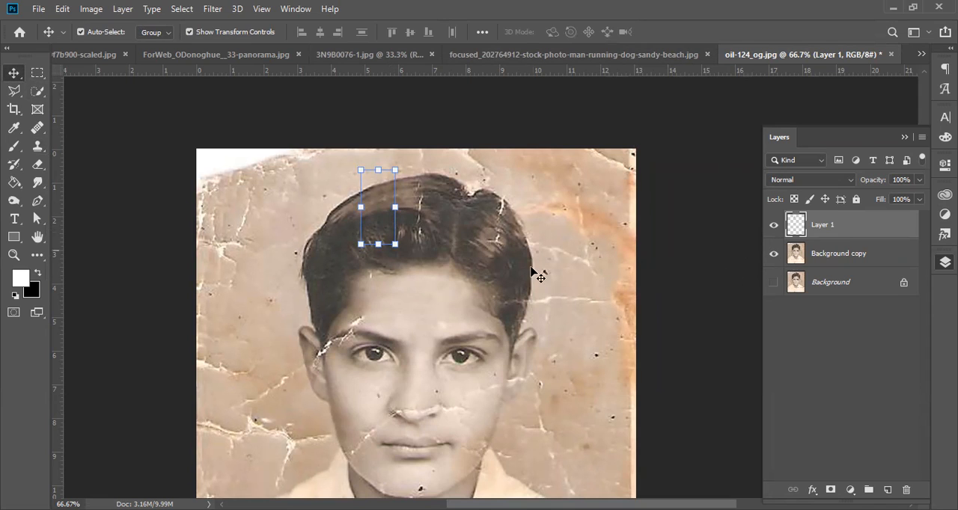
ctrl+alt+click(440, 273)
drag(531, 349, 493, 254)
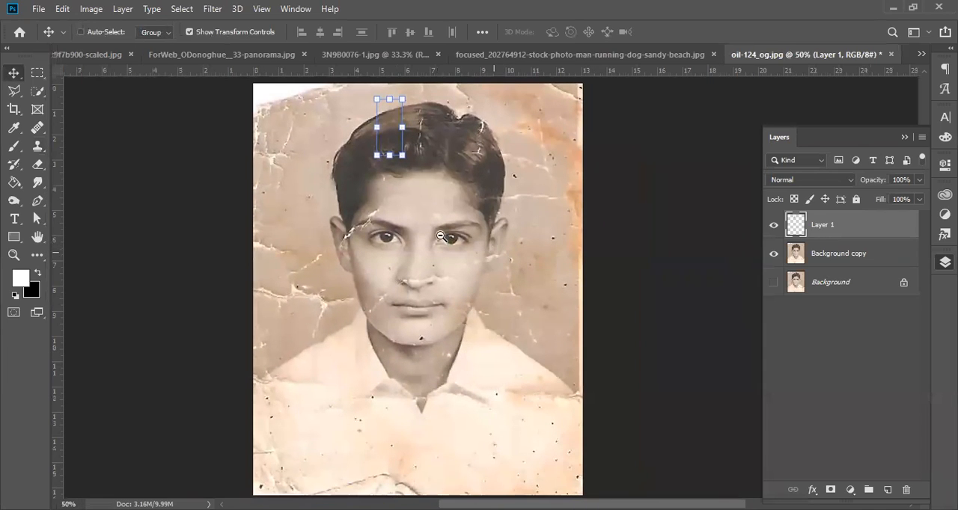
ctrl+alt+click(440, 237)
click(35, 131)
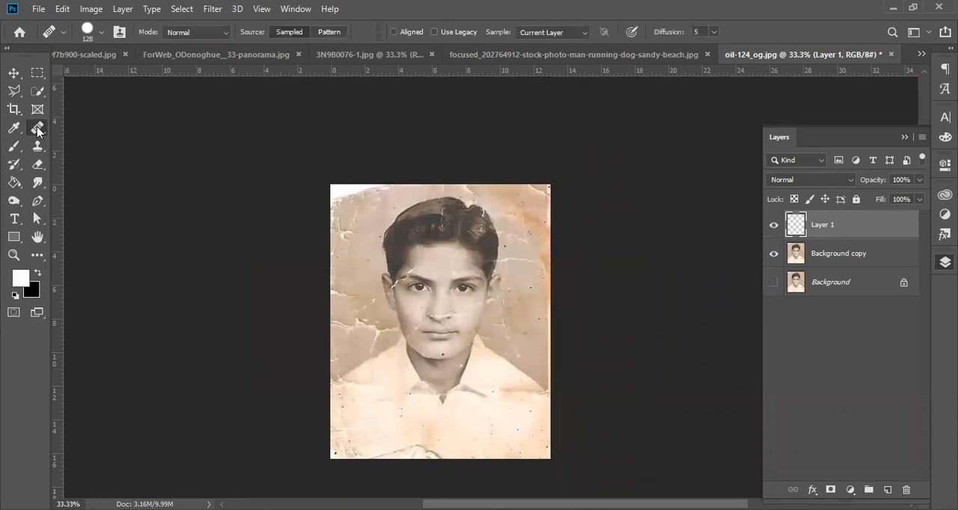
right_click(37, 129)
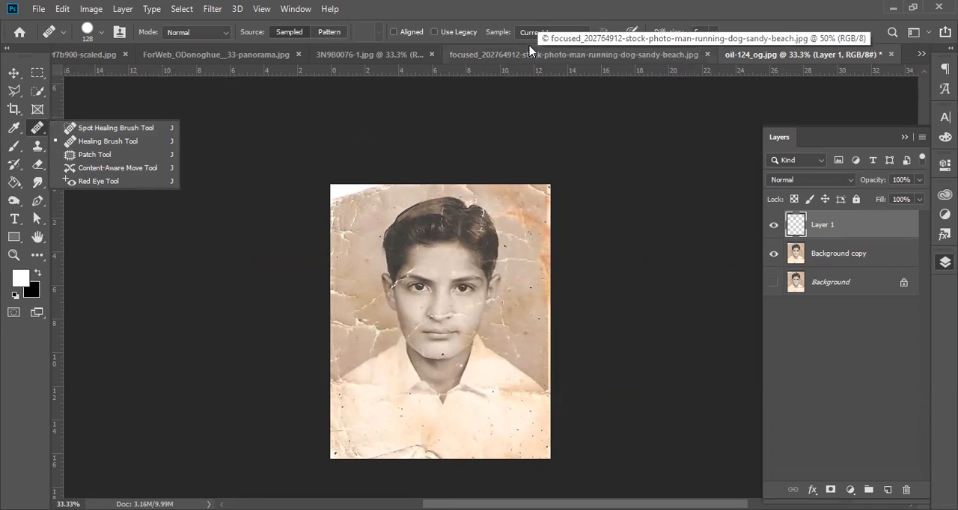
click(37, 148)
right_click(37, 149)
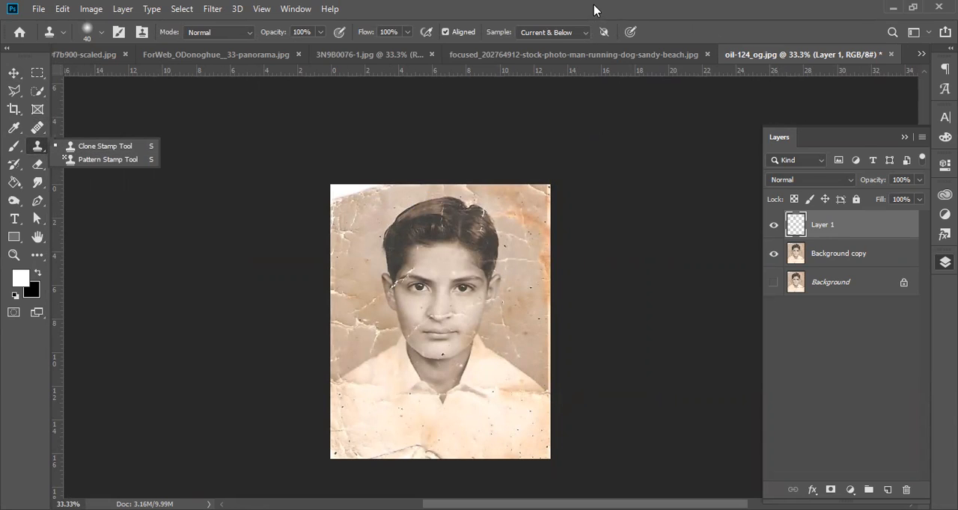
click(596, 27)
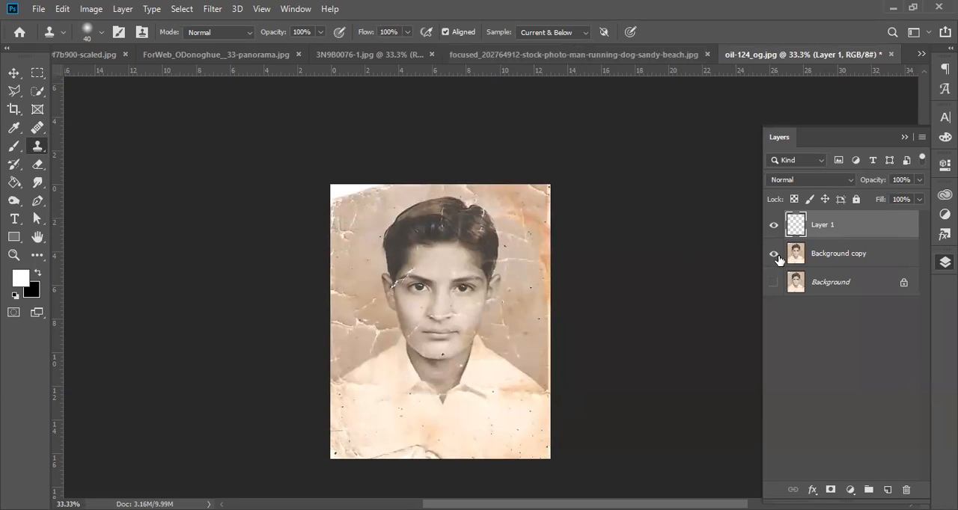
Step: Hide Layer 1 and Background copy and show the original Background layer for comparison
drag(773, 225, 775, 255)
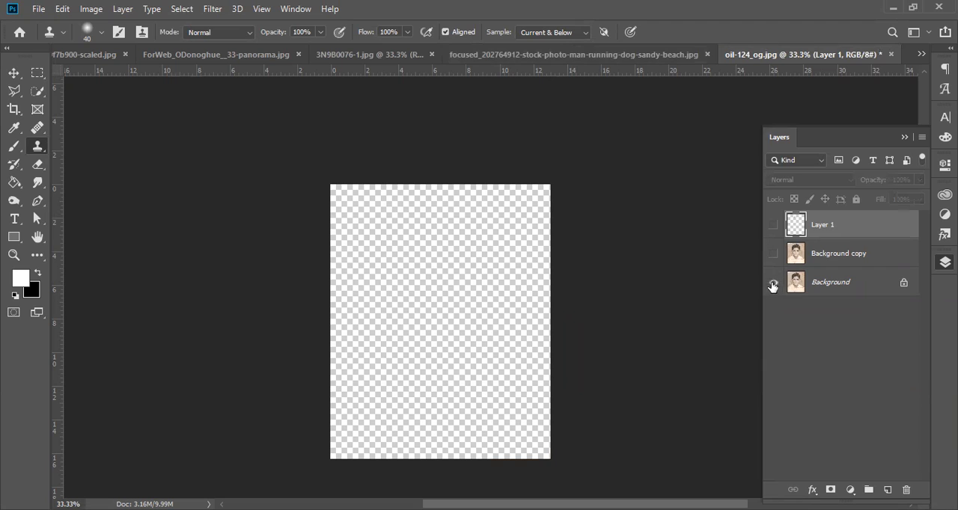
click(772, 284)
Step: Switch to the beach photo of the running man and dog and set the Clone Stamp brush size to 136 px
click(630, 55)
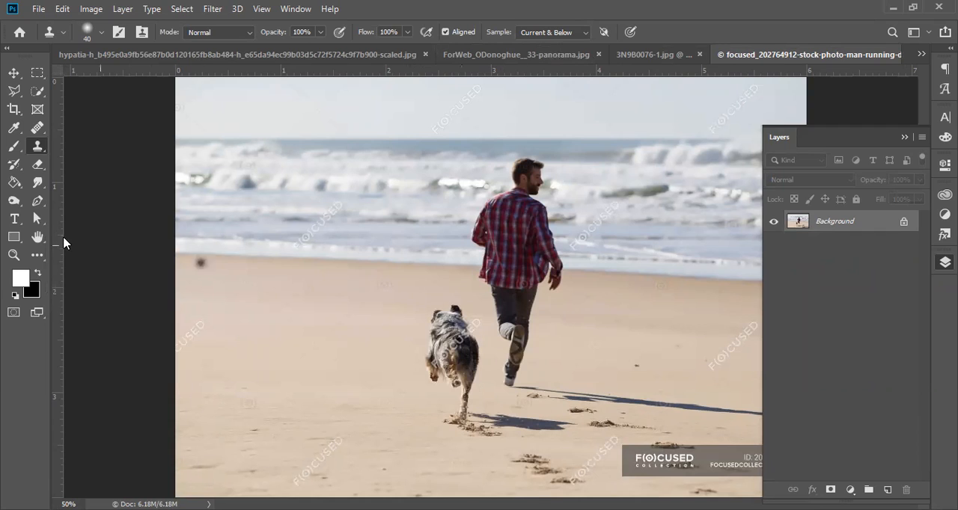
click(36, 132)
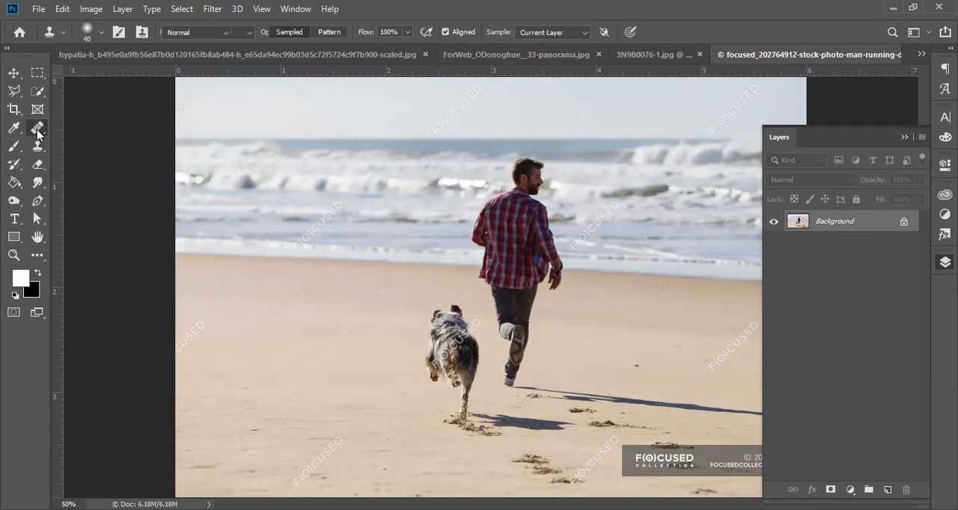
click(36, 132)
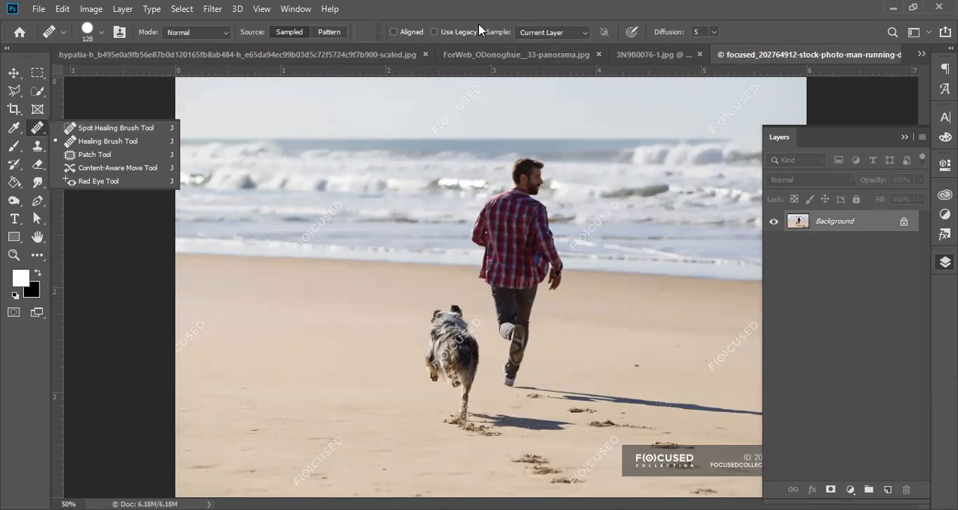
click(487, 7)
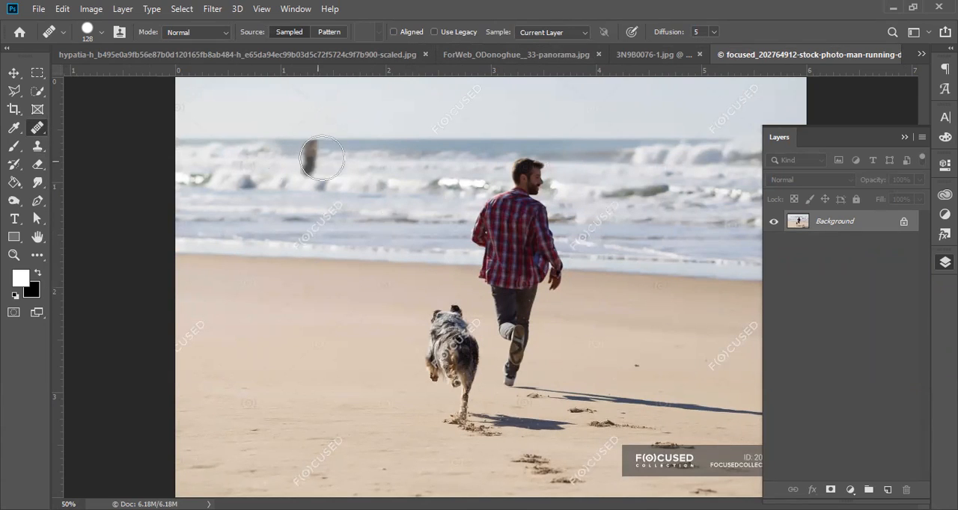
click(37, 146)
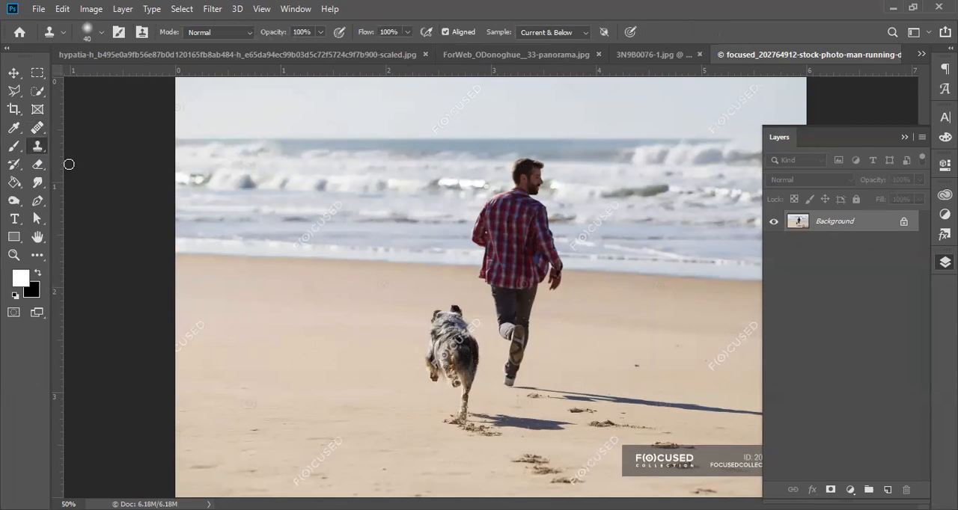
right_click(592, 276)
click(718, 313)
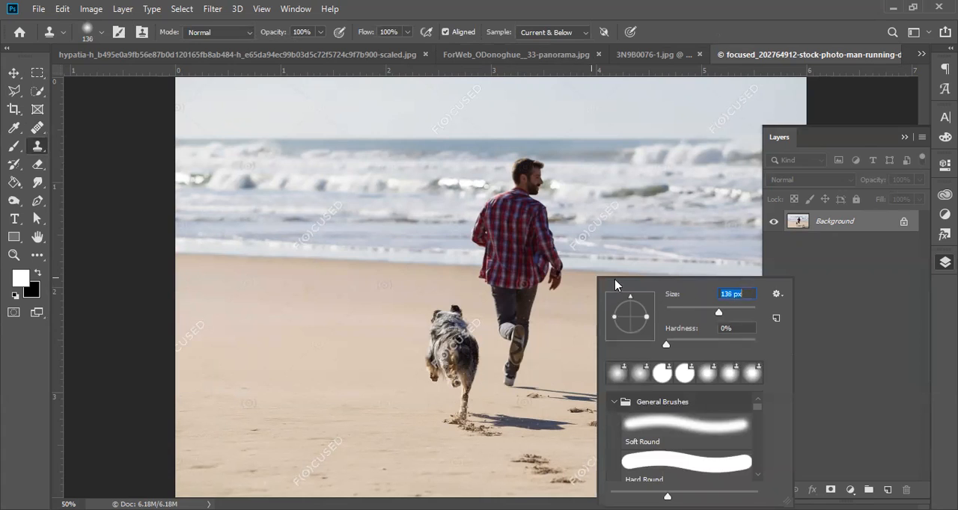
Step: Sample the shoreline beside the man and clone sea, waves and shoreline over his head and upper body
alt+click(441, 264)
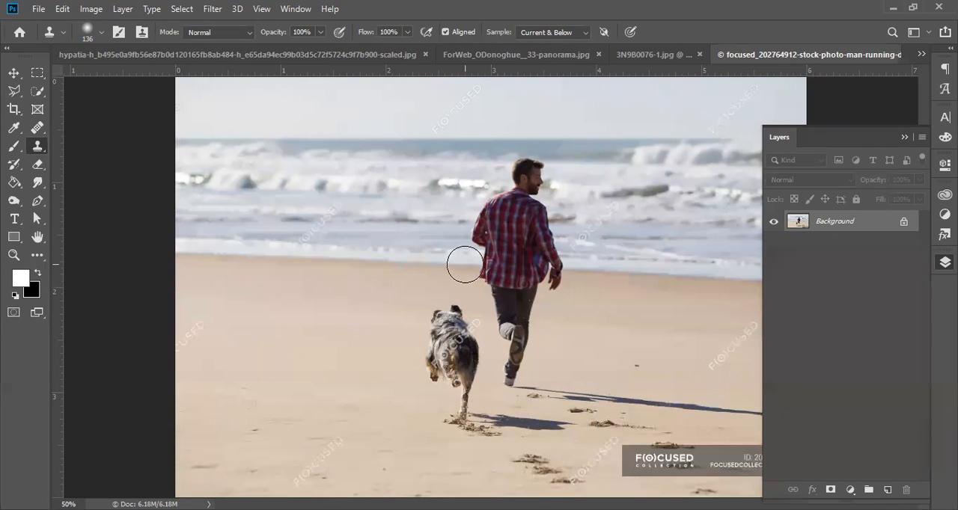
click(490, 266)
mouse_move(490, 266)
mouse_down()
mouse_move(557, 270)
mouse_move(554, 277)
mouse_up()
mouse_move(481, 236)
mouse_down()
mouse_move(540, 246)
mouse_move(483, 214)
mouse_move(520, 217)
mouse_move(539, 231)
mouse_move(486, 199)
mouse_move(547, 208)
mouse_move(513, 161)
mouse_move(513, 171)
mouse_move(530, 171)
mouse_move(531, 187)
mouse_up()
mouse_move(506, 277)
mouse_down()
mouse_move(498, 280)
mouse_move(545, 285)
mouse_up()
Step: Try to clone sand from beside and above the dog over the man's remaining hand and legs
alt+click(425, 288)
click(529, 290)
drag(453, 330, 452, 311)
alt+click(454, 311)
drag(514, 296, 506, 314)
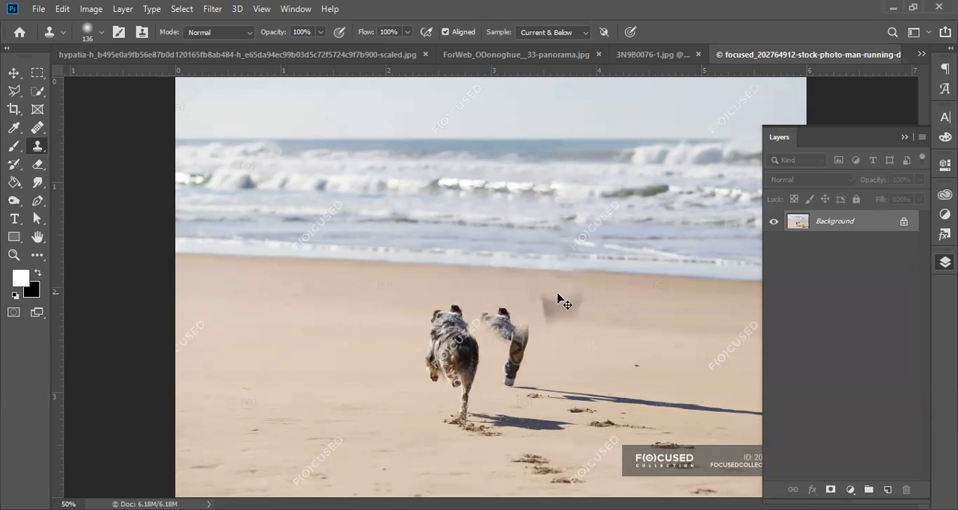
click(428, 348)
Step: Undo the clone strokes made over the man's legs and the sand beside them
key(ctrl+z)
key(ctrl+z)
click(516, 392)
key(ctrl+z)
key(ctrl+z)
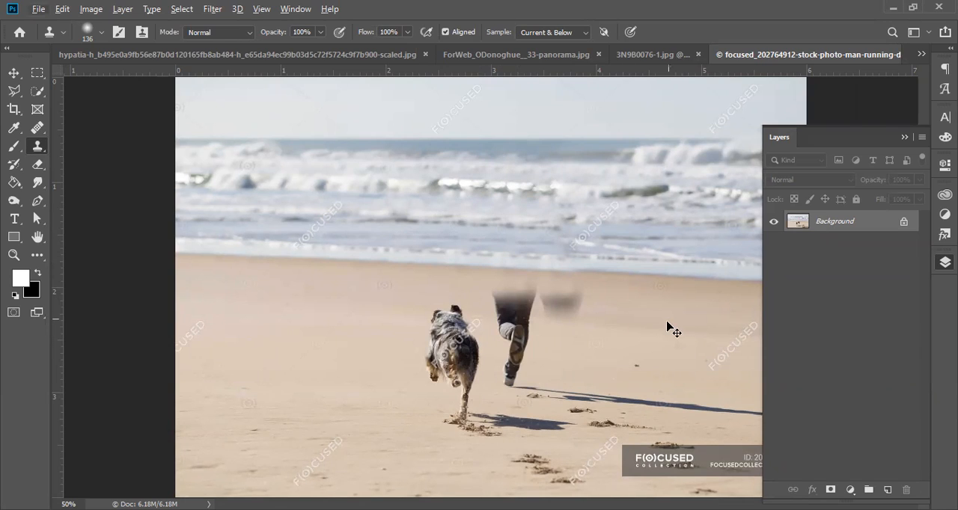
key(ctrl+z)
key(ctrl+z)
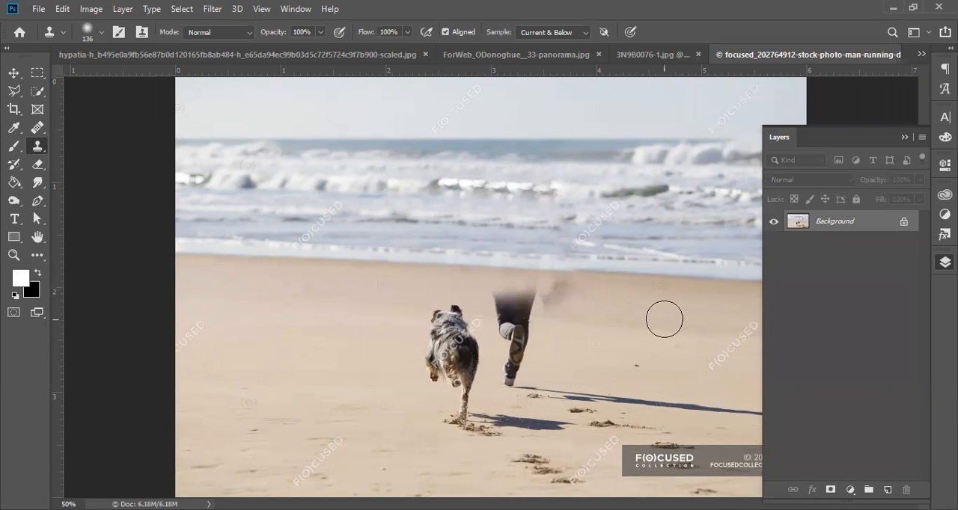
key(ctrl+z)
key(ctrl+z)
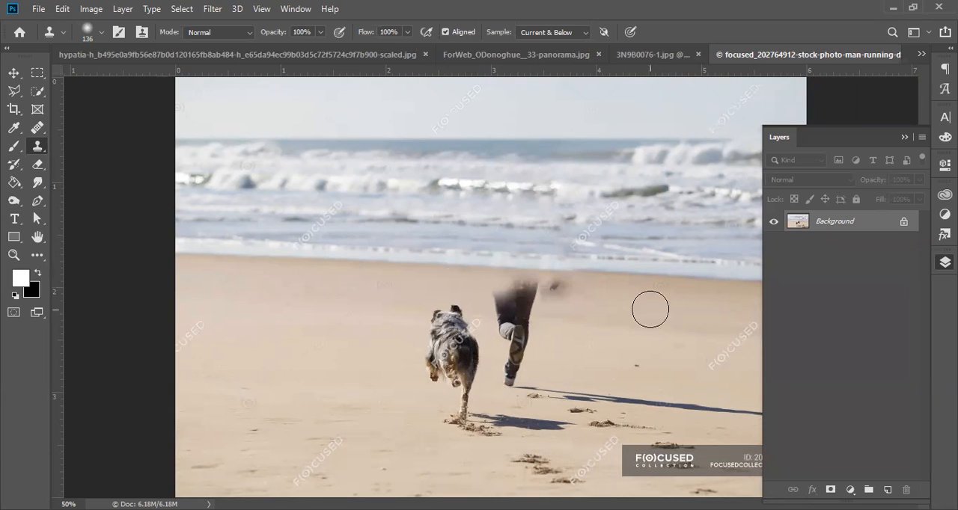
Step: Sample clean sand and clone it over the man's legs, remaining hand and long shadow as far as the photo's edge
alt+click(632, 309)
mouse_move(558, 303)
mouse_down()
mouse_move(512, 294)
mouse_move(524, 326)
mouse_move(505, 293)
mouse_move(531, 342)
mouse_move(514, 337)
mouse_move(504, 314)
mouse_move(529, 352)
mouse_move(517, 351)
mouse_move(509, 383)
mouse_move(549, 386)
mouse_move(572, 400)
mouse_move(759, 410)
mouse_up()
click(905, 137)
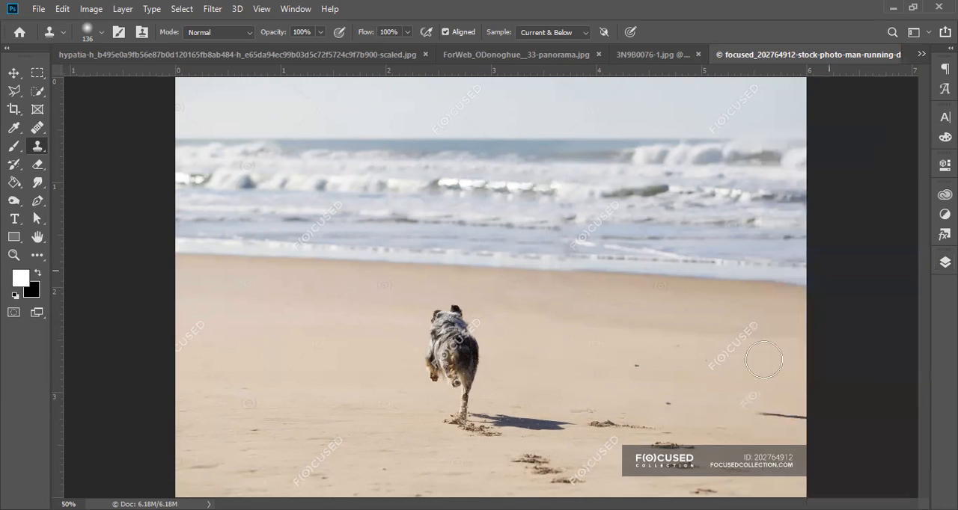
alt+click(680, 335)
click(748, 404)
drag(778, 415, 785, 418)
click(802, 419)
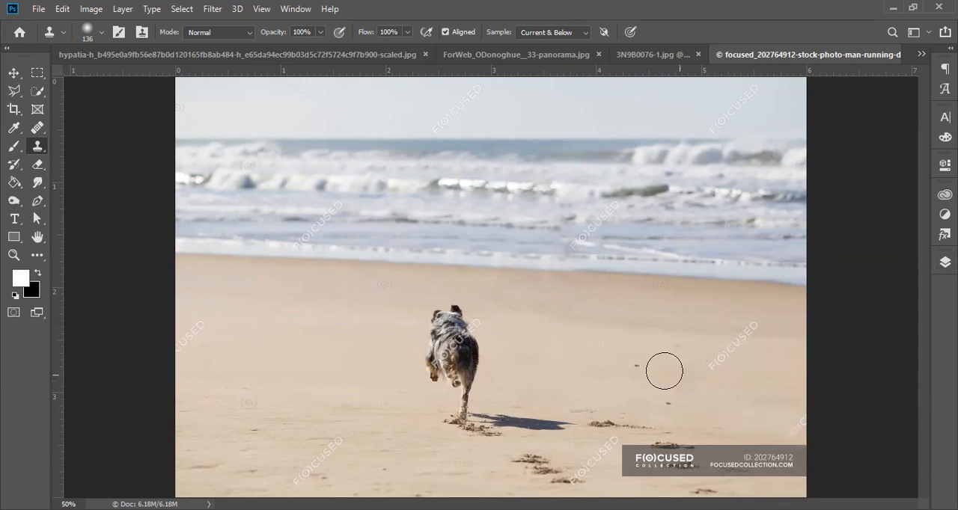
Step: Clone clean sand over the small dark spots and the diagonal watermark on the sand to the right of the dog
click(638, 360)
click(670, 405)
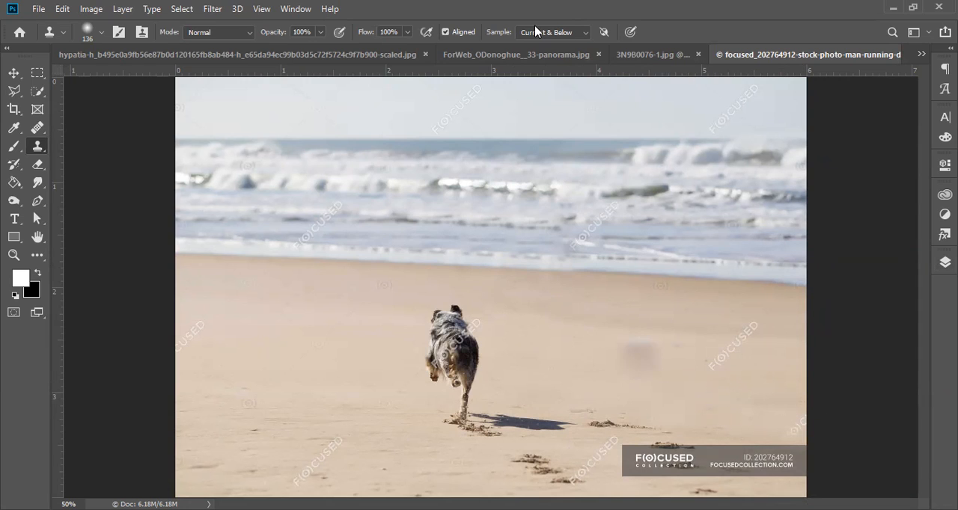
drag(640, 353, 616, 347)
alt+click(603, 374)
alt+click(655, 352)
drag(729, 372, 757, 322)
key(ctrl+minus)
key(ctrl+minus)
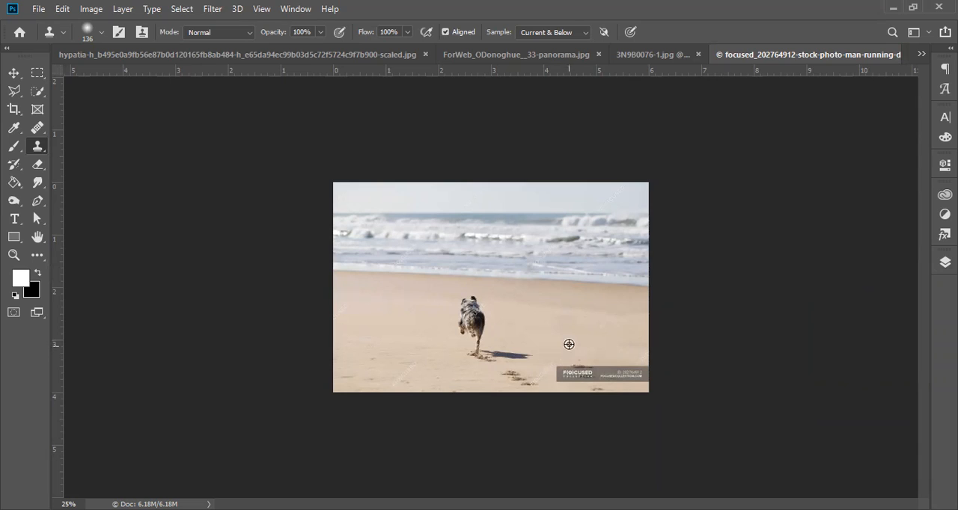
Step: Switch from the Clone Stamp to the Spot Healing Brush
click(37, 129)
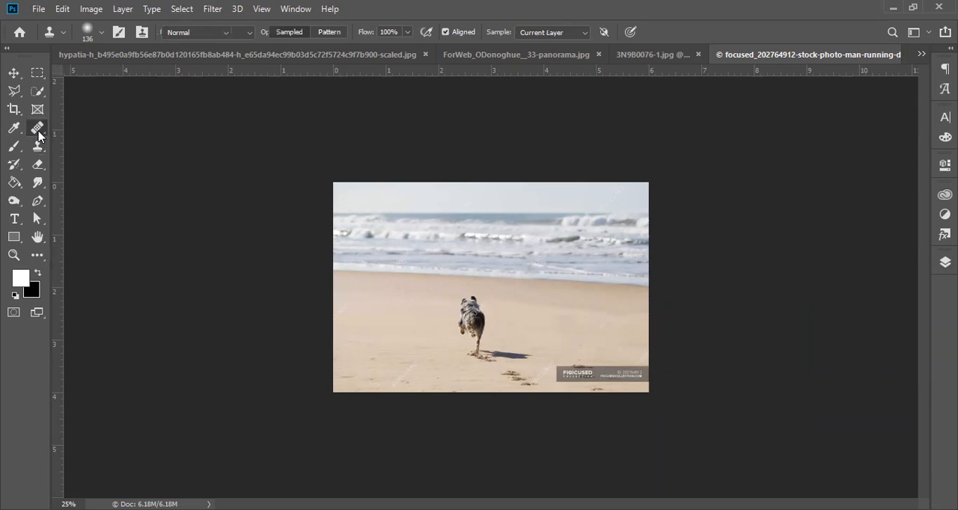
right_click(37, 128)
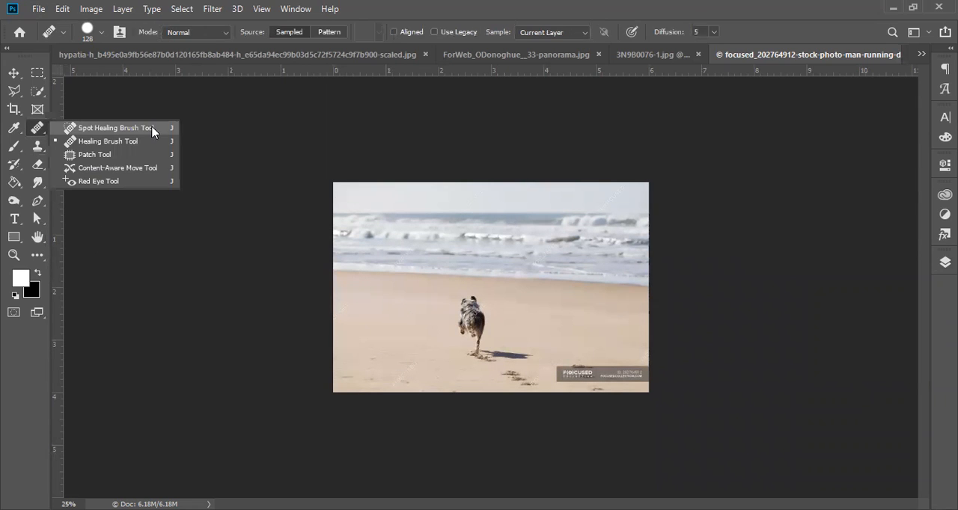
click(152, 133)
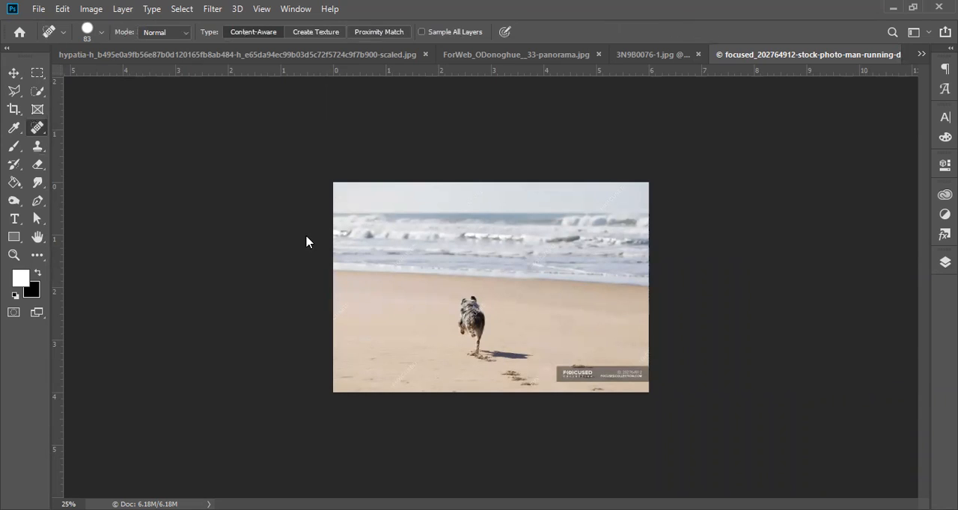
Step: Select the beach photo's lower-right corner around the watermark banner, remove it with Content-Aware Fill output to the current layer, and deselect
click(38, 74)
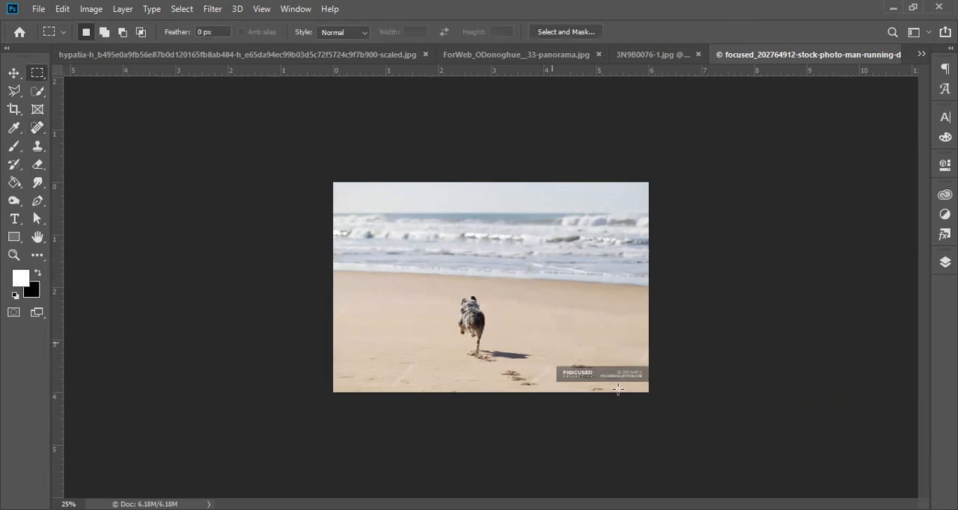
drag(665, 404, 551, 343)
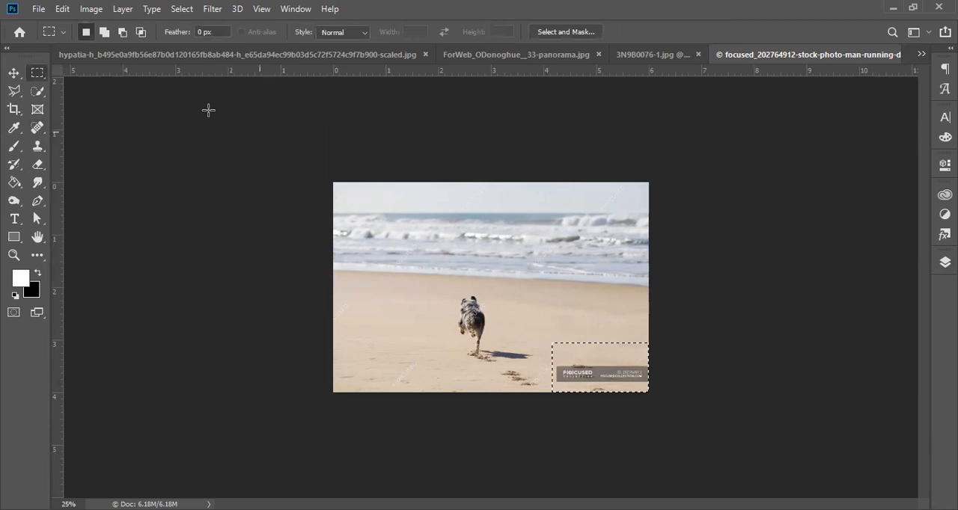
click(63, 9)
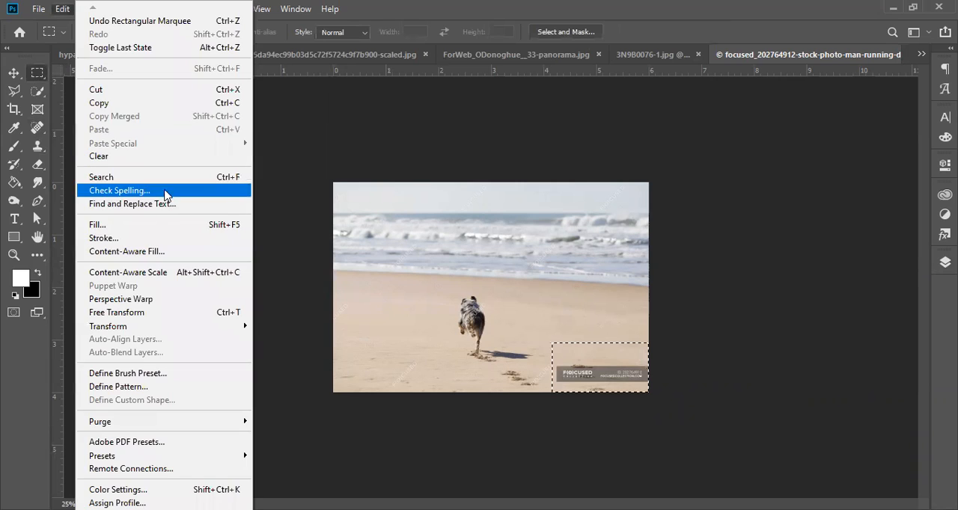
click(155, 252)
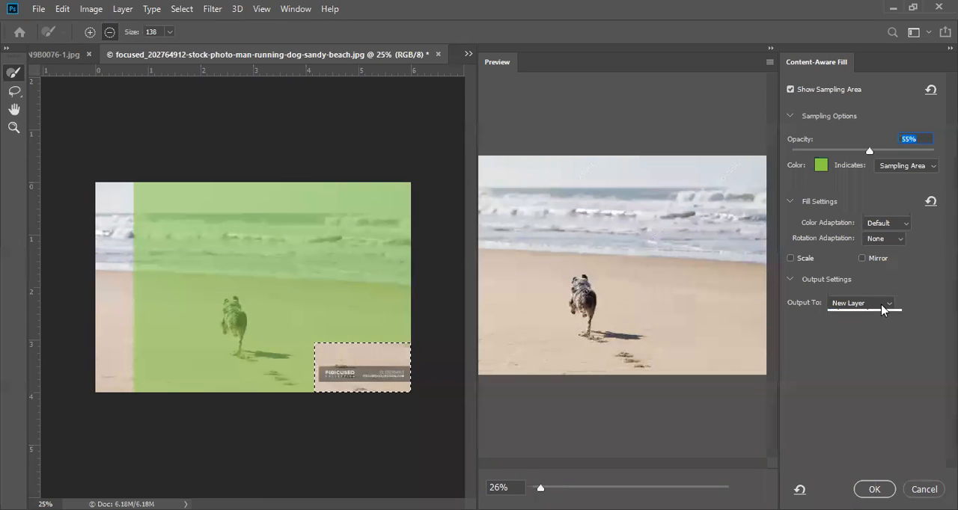
click(874, 304)
click(872, 315)
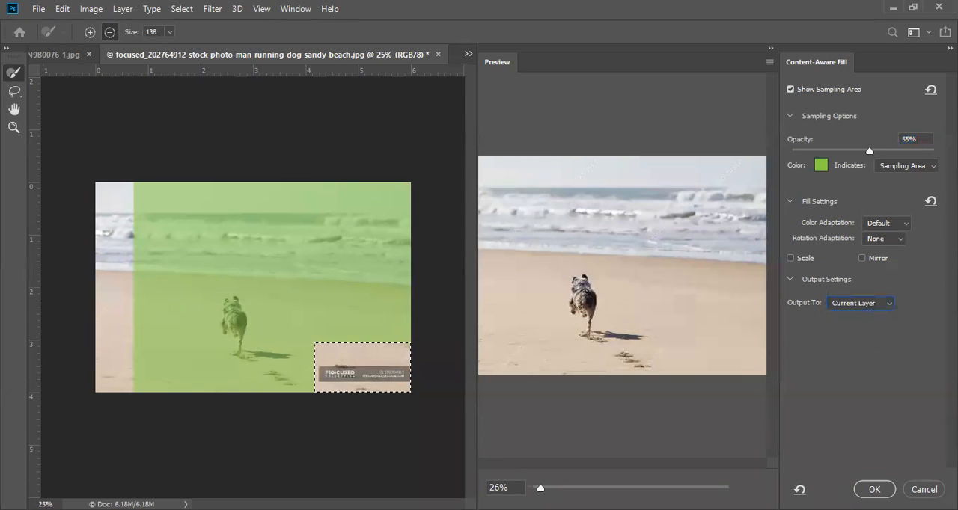
click(874, 490)
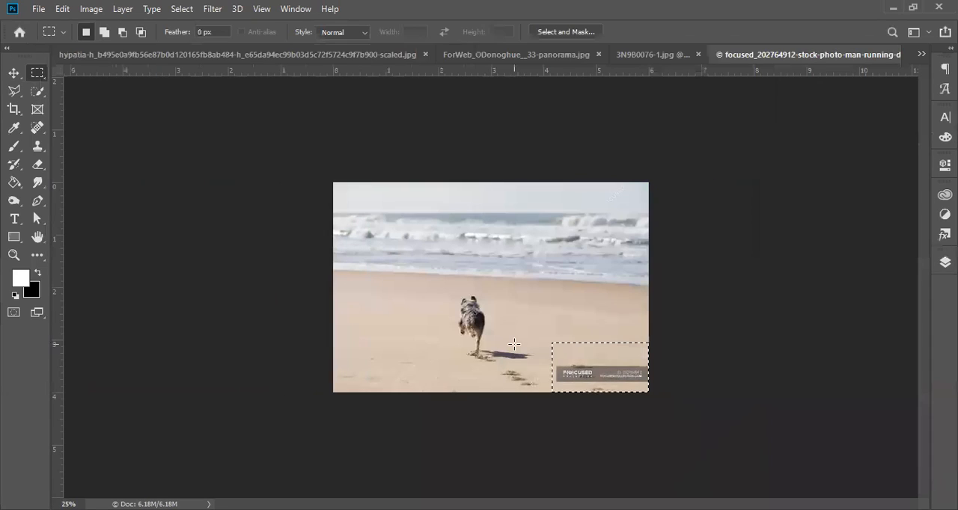
key(ctrl+d)
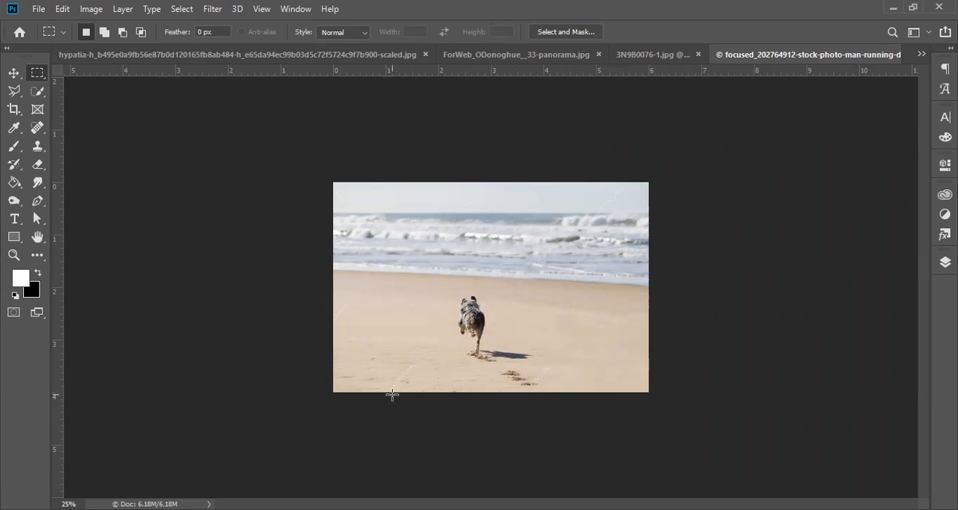
Step: Look through the open photos and switch to 3N9B0076-1.jpg, the couple walking on the beach
click(562, 295)
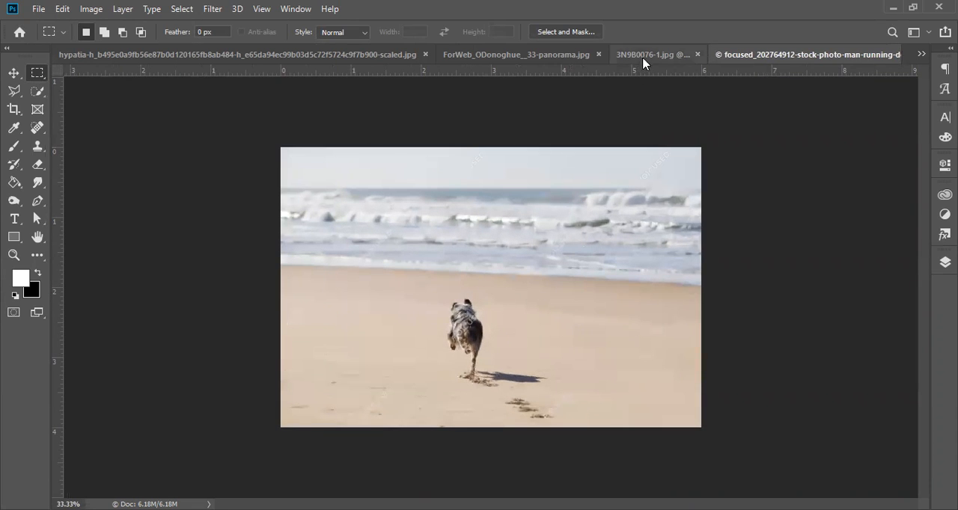
click(647, 56)
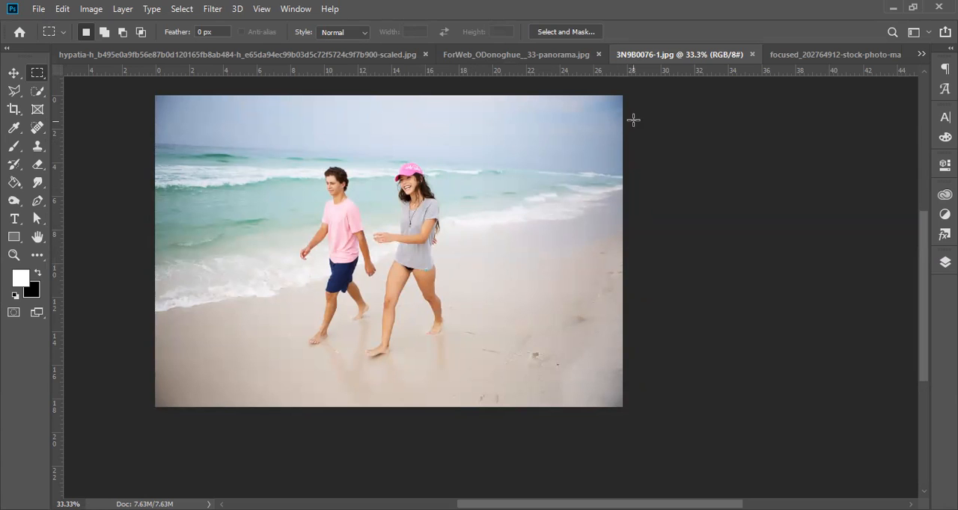
click(543, 60)
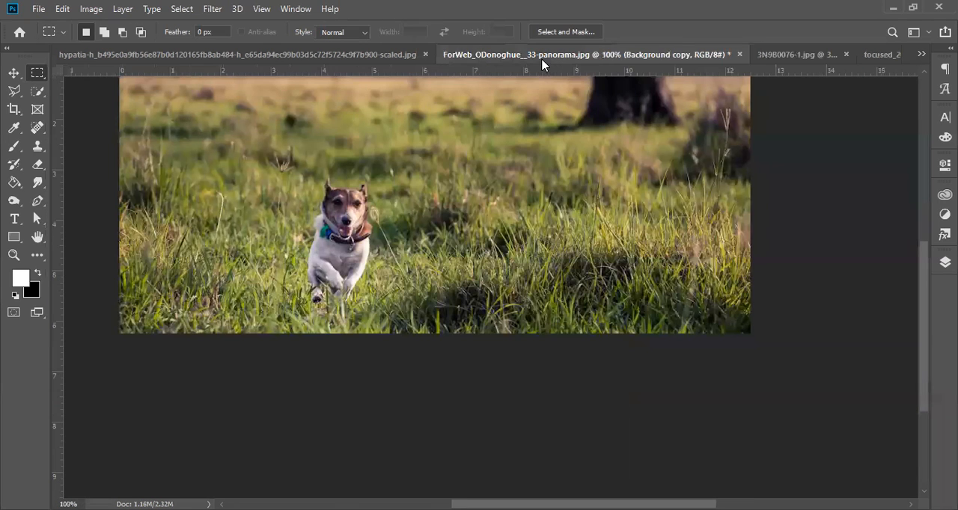
click(394, 60)
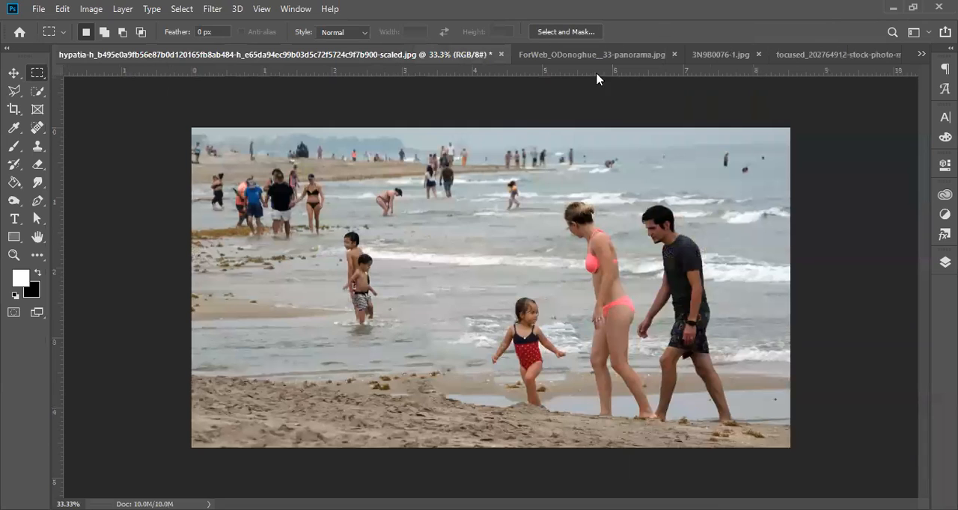
click(618, 60)
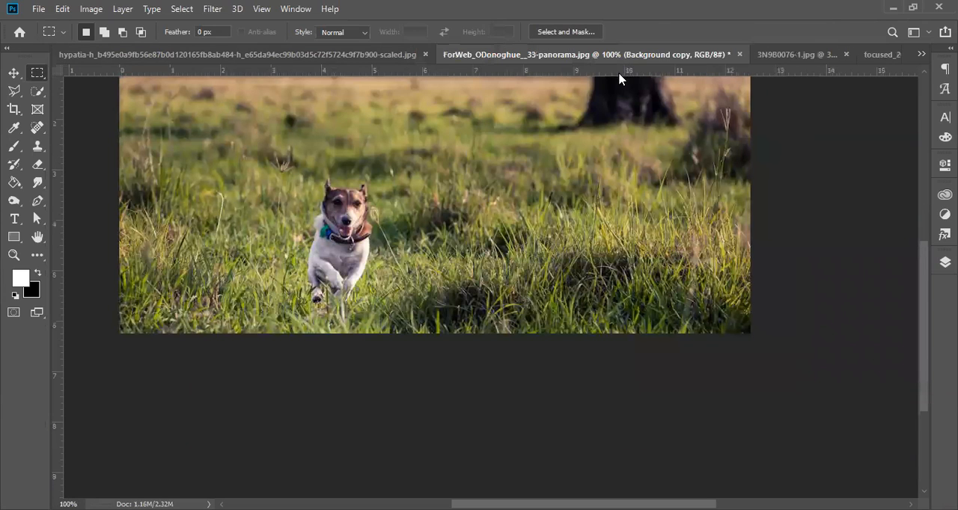
click(783, 54)
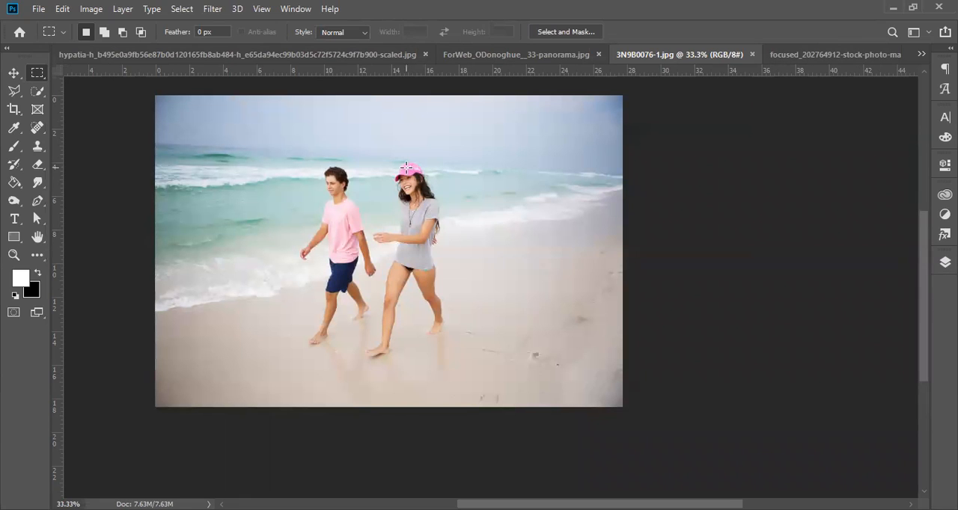
Step: Examine the couple up close, from the hem of the woman's shirt to the gap between the two people
ctrl+click(455, 289)
ctrl+click(404, 265)
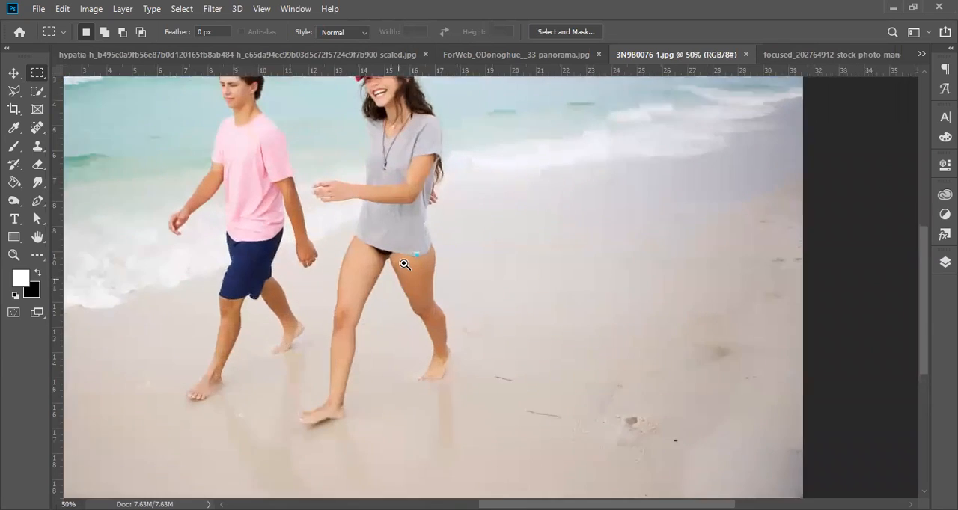
ctrl+click(406, 262)
ctrl+click(408, 262)
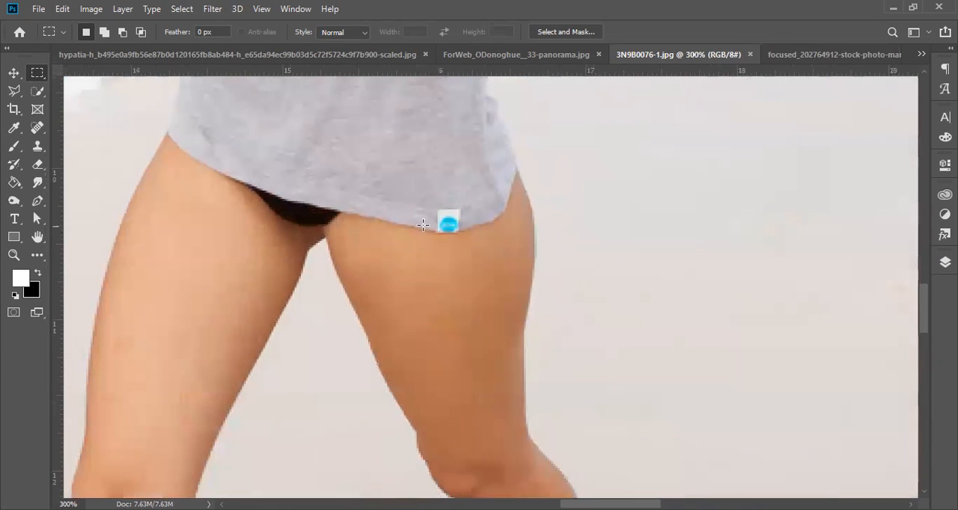
alt+click(163, 101)
drag(140, 140, 643, 370)
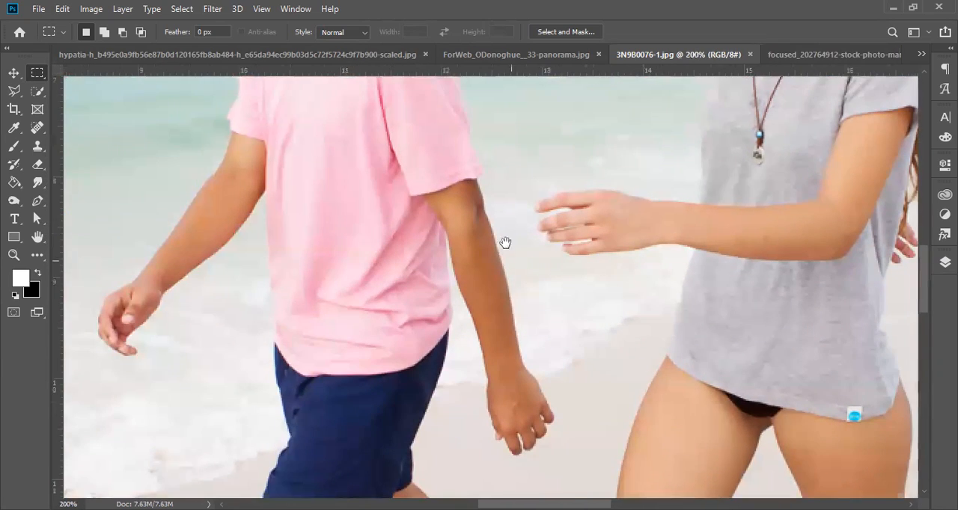
scroll(504, 244, up, 5)
alt+click(583, 219)
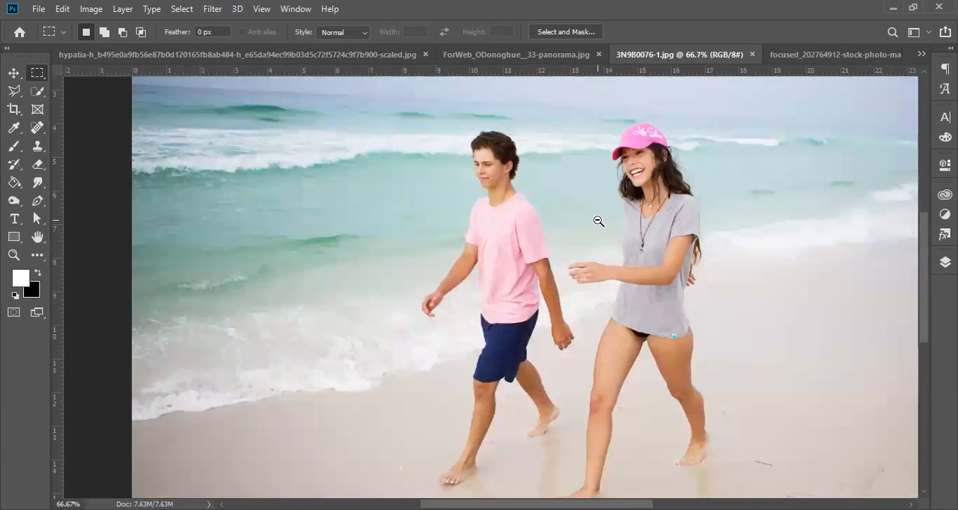
alt+click(596, 225)
alt+click(594, 219)
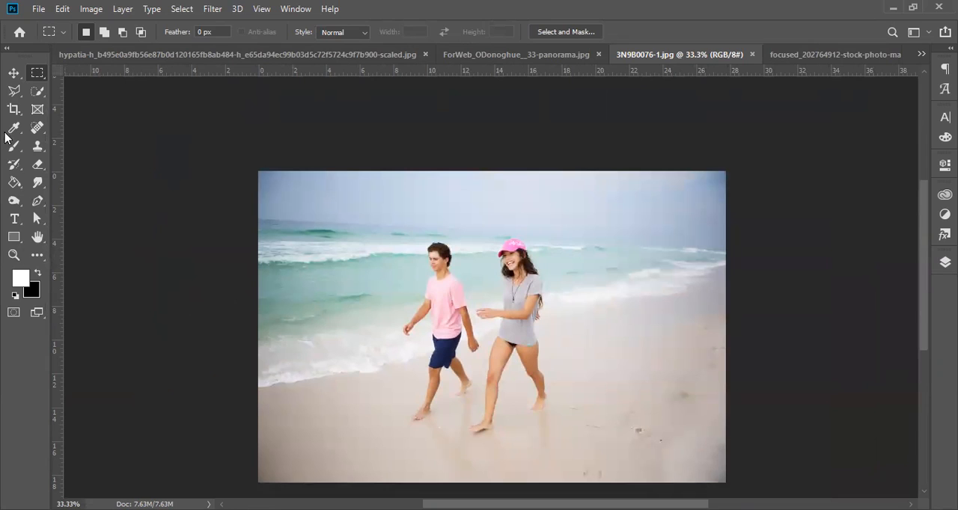
Step: Outline the woman in the pink cap with a loose Polygonal Lasso selection that leaves out the man
click(16, 90)
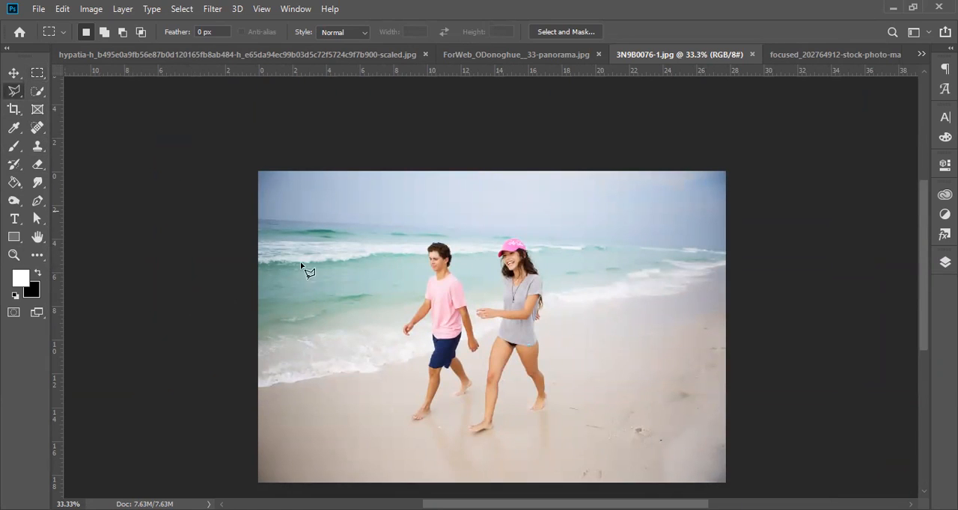
click(463, 225)
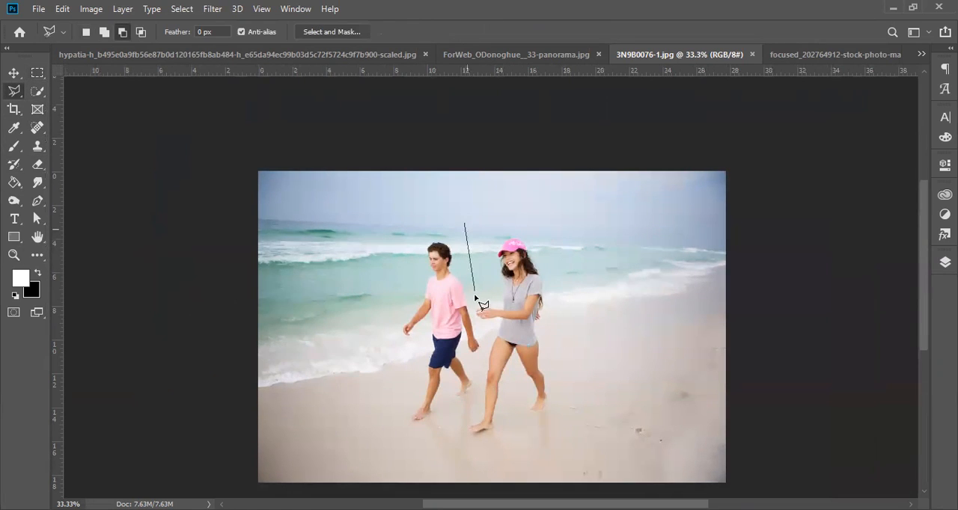
click(479, 371)
click(466, 439)
click(563, 435)
double_click(582, 184)
Step: Try removing the selected woman with a content-aware fill, undo the fill, and clear the selection
click(63, 9)
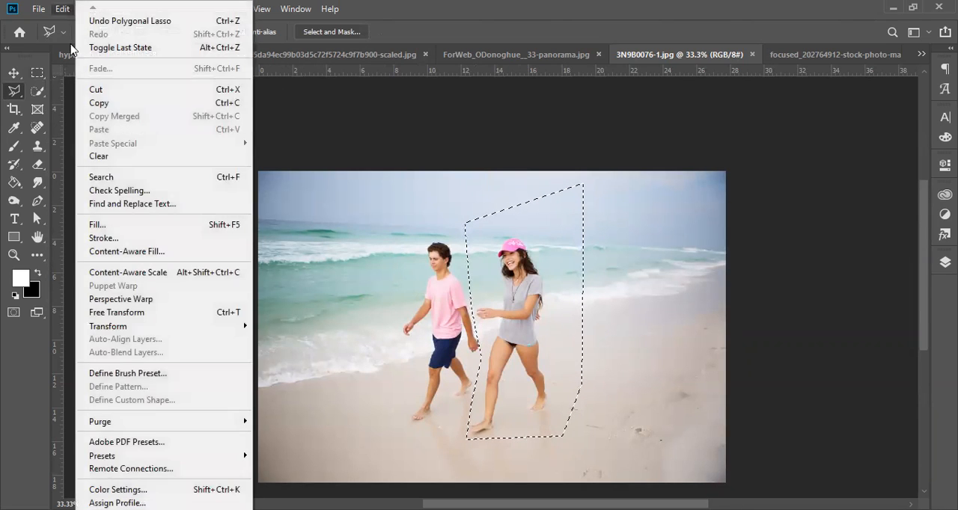
click(141, 226)
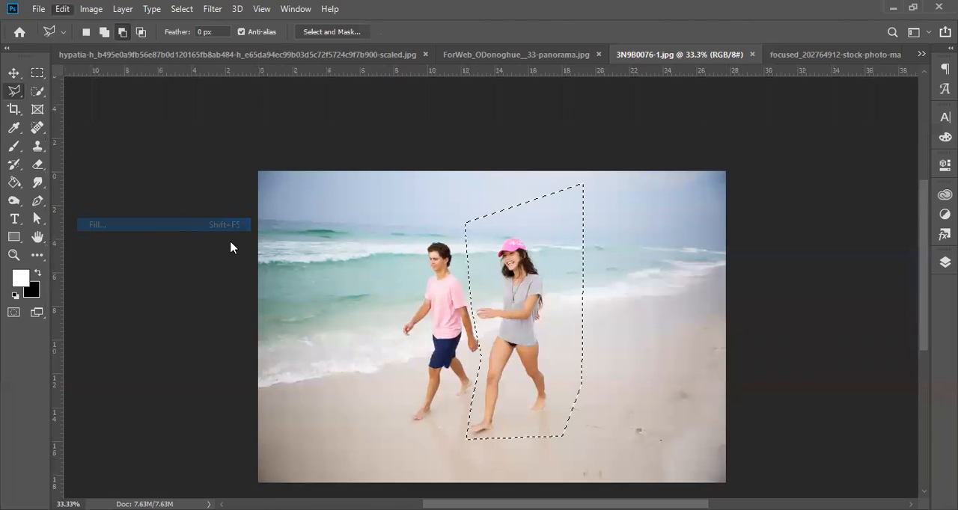
click(595, 147)
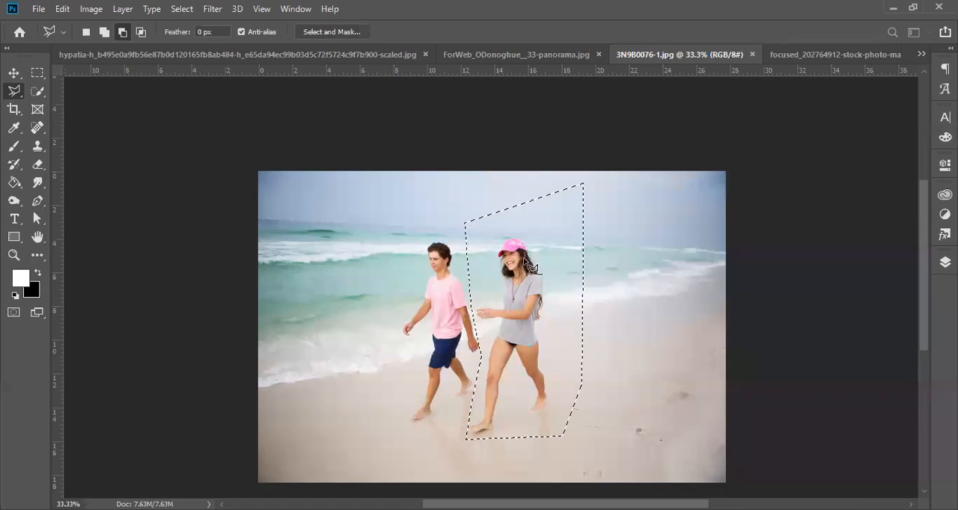
key(Delete)
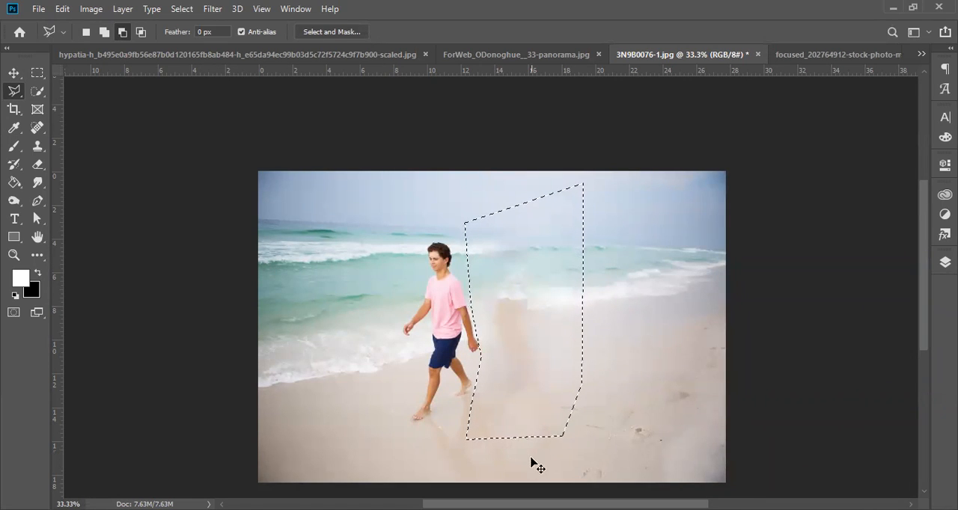
key(ctrl+z)
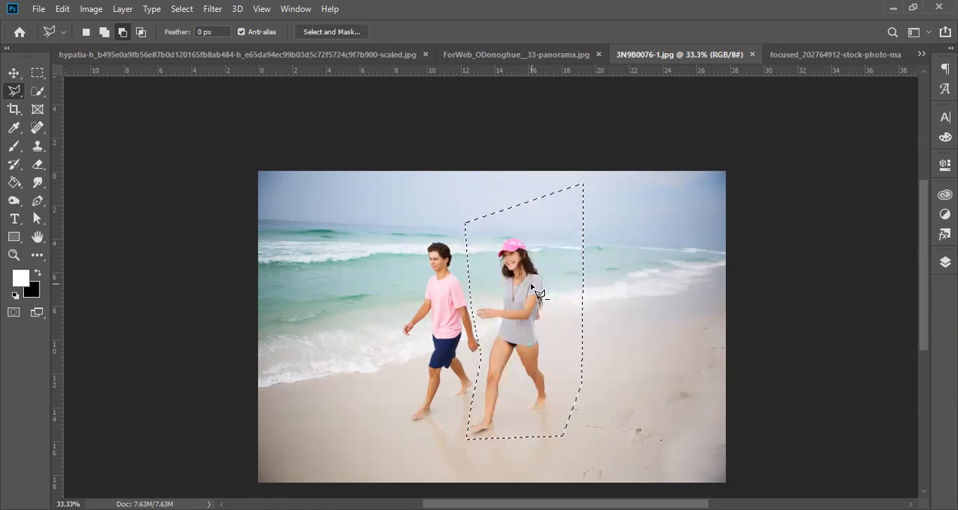
key(ctrl+d)
Step: Outline the man in the pink shirt with a Polygonal Lasso selection, passing between him and the woman's outstretched hand
click(433, 227)
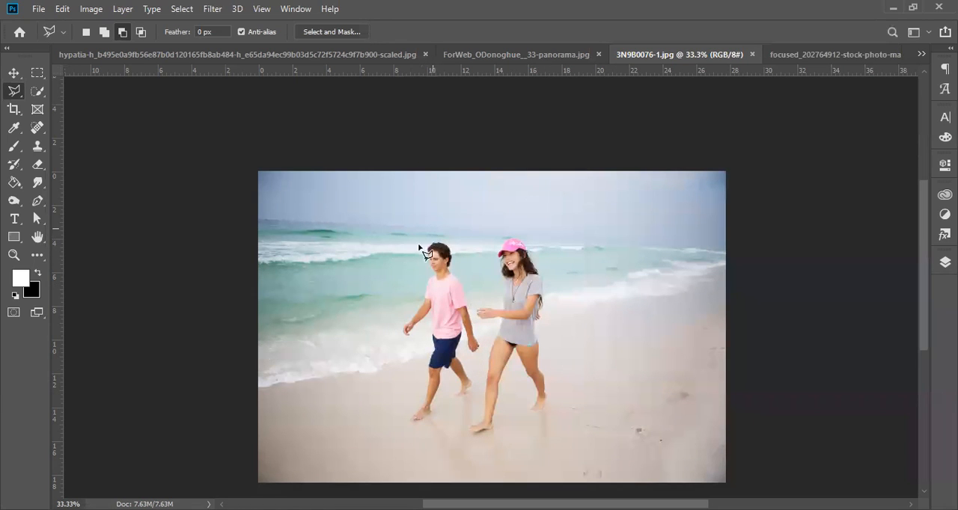
click(389, 344)
click(417, 343)
click(405, 439)
click(445, 432)
click(477, 404)
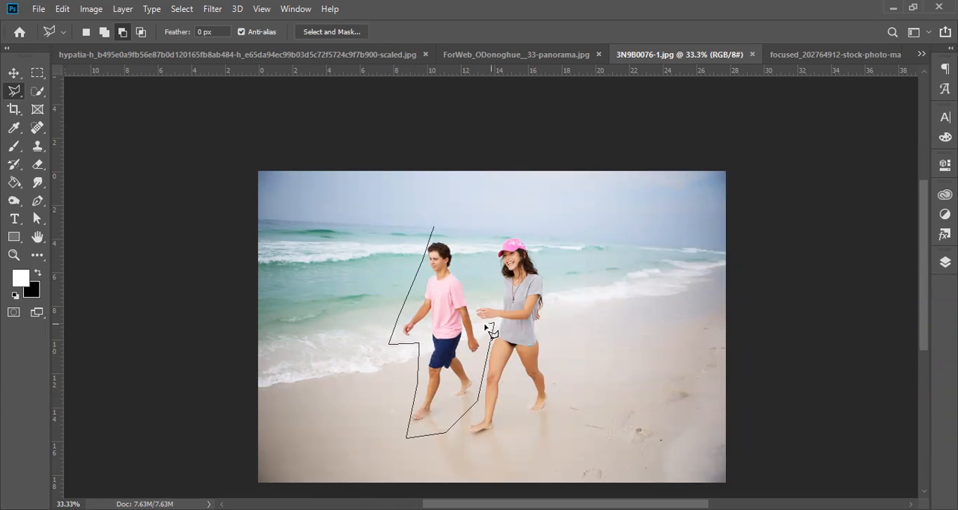
click(470, 292)
click(492, 268)
double_click(495, 206)
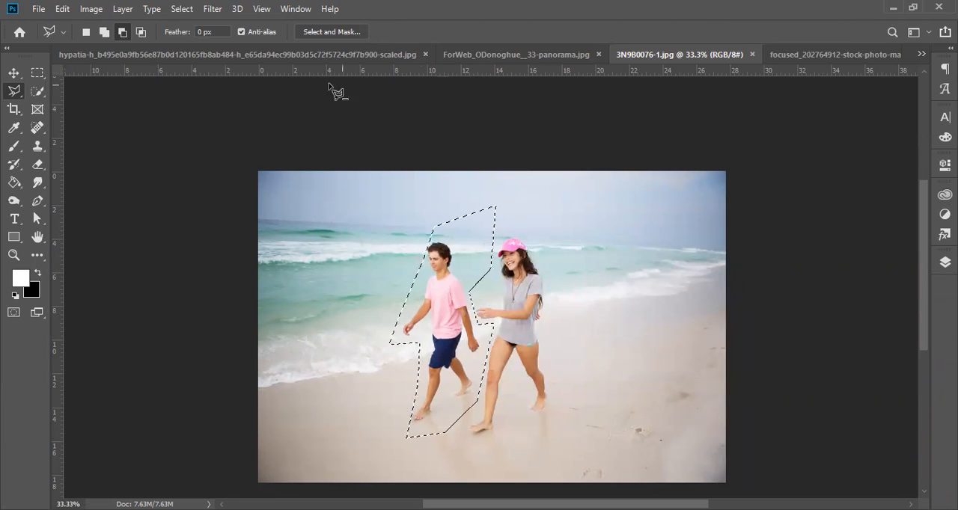
Step: Remove the selected man with a Content-Aware fill in Normal mode at 100% opacity, and deselect
click(62, 11)
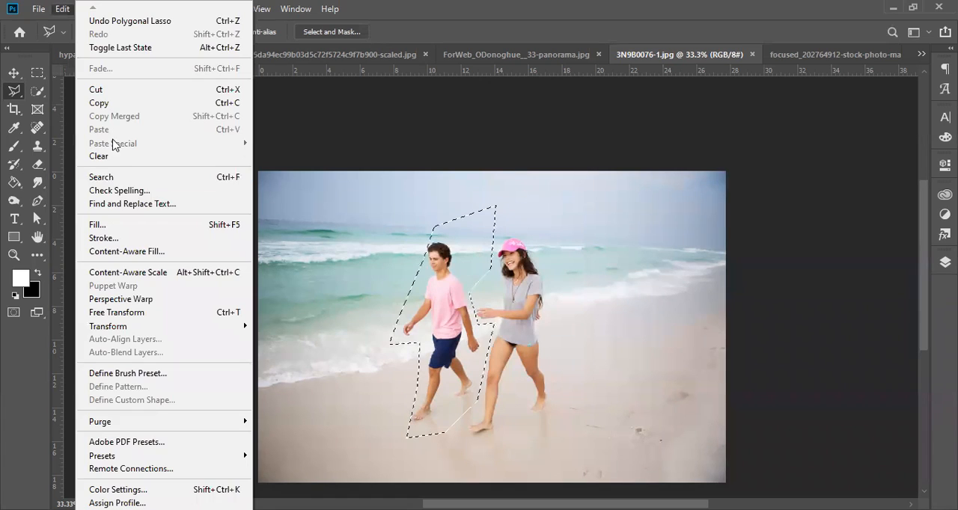
click(101, 226)
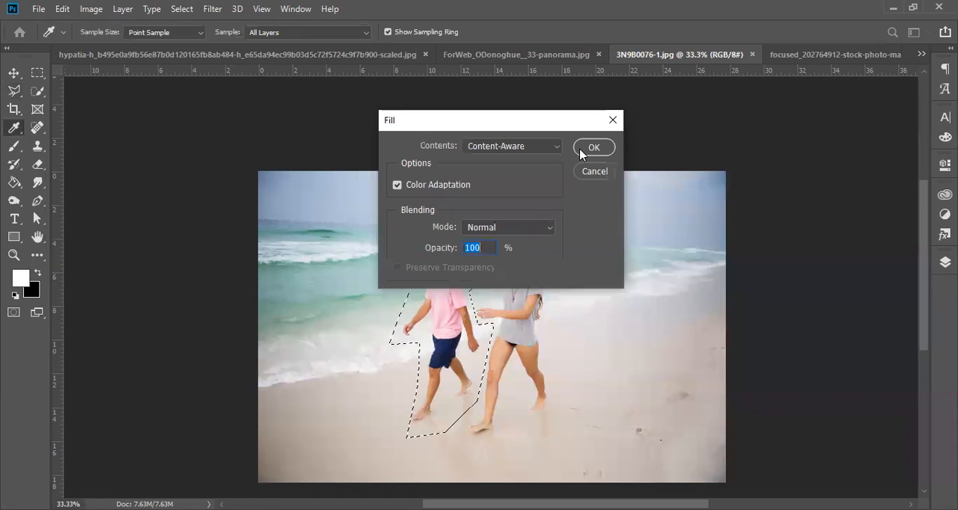
click(591, 147)
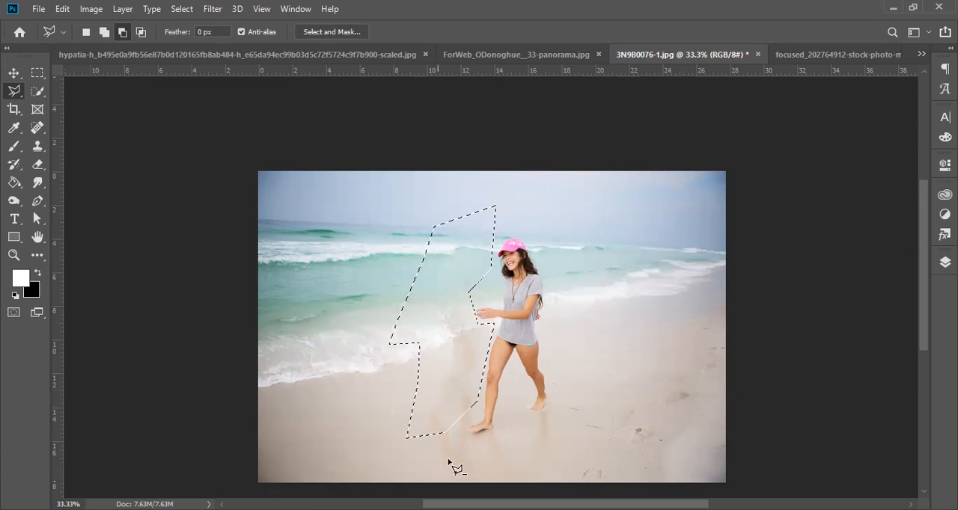
key(ctrl+d)
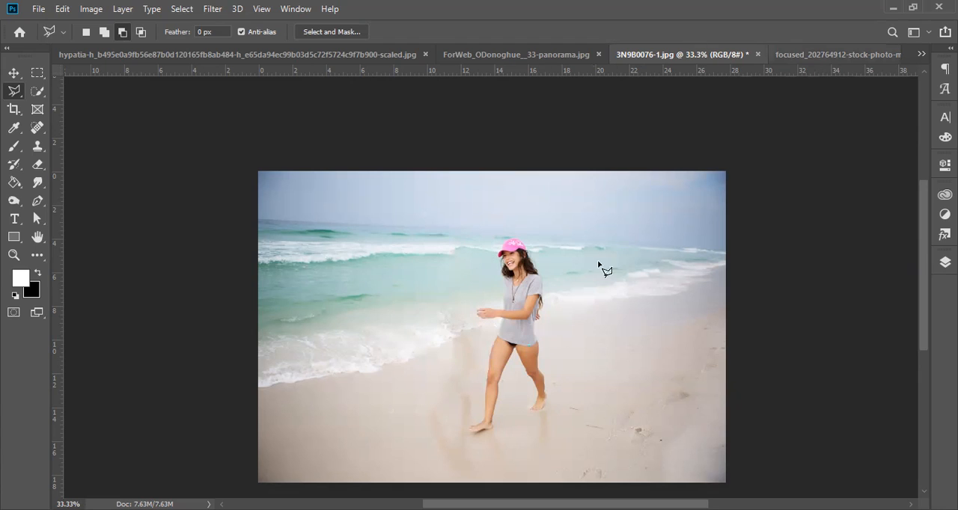
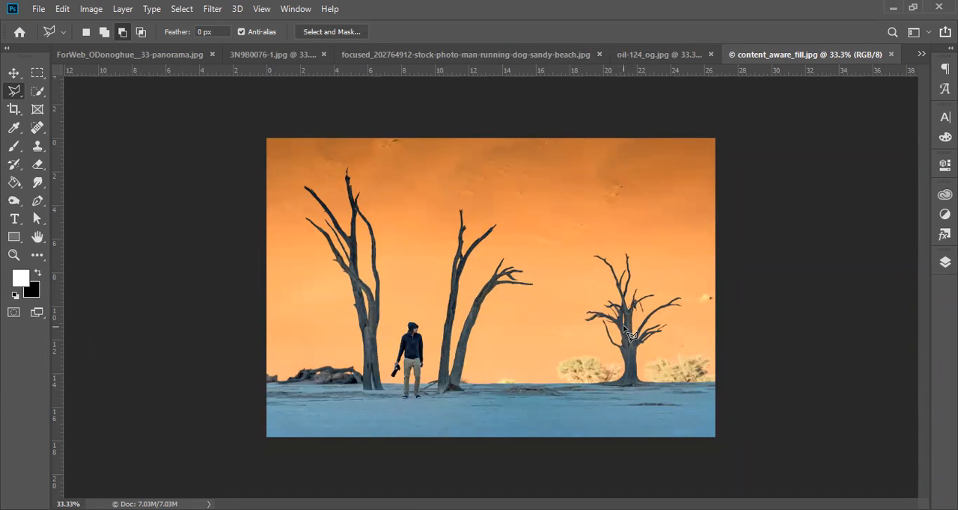
Step: Outline the standing man between the two tree groups with a loose Polygonal Lasso selection, keeping clear of the trunks
click(38, 74)
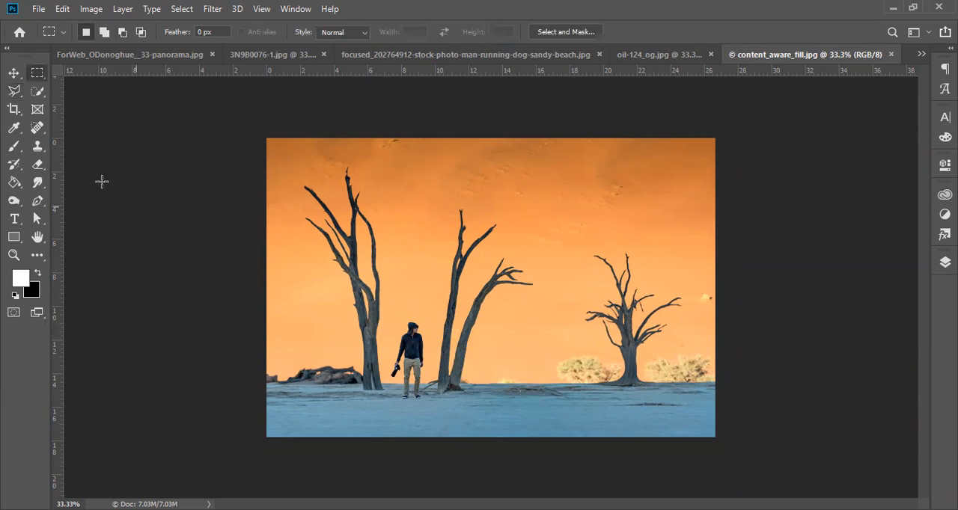
click(15, 90)
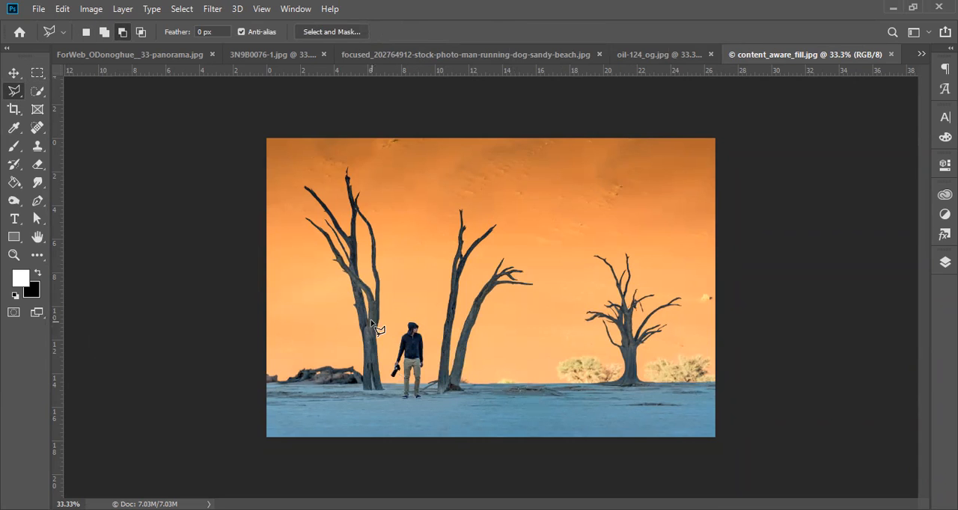
click(388, 309)
click(435, 312)
click(428, 424)
click(379, 411)
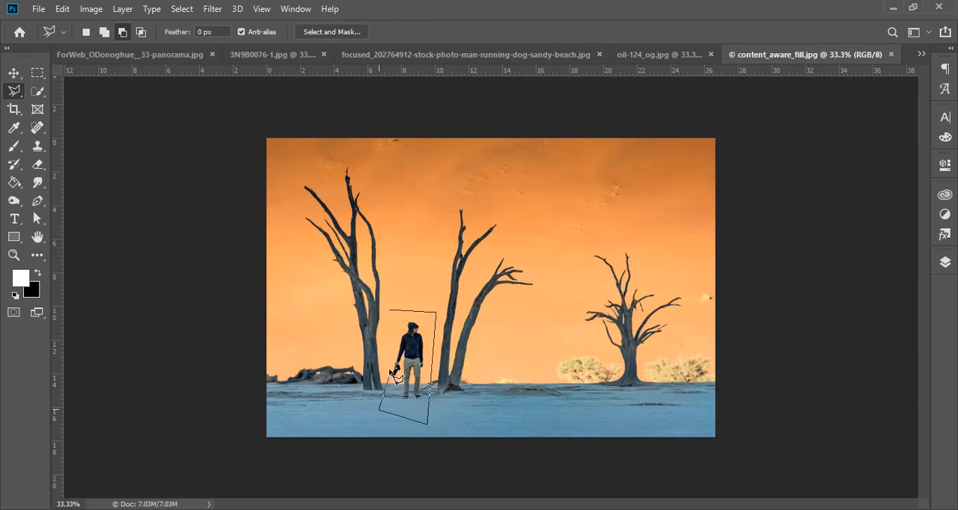
click(389, 311)
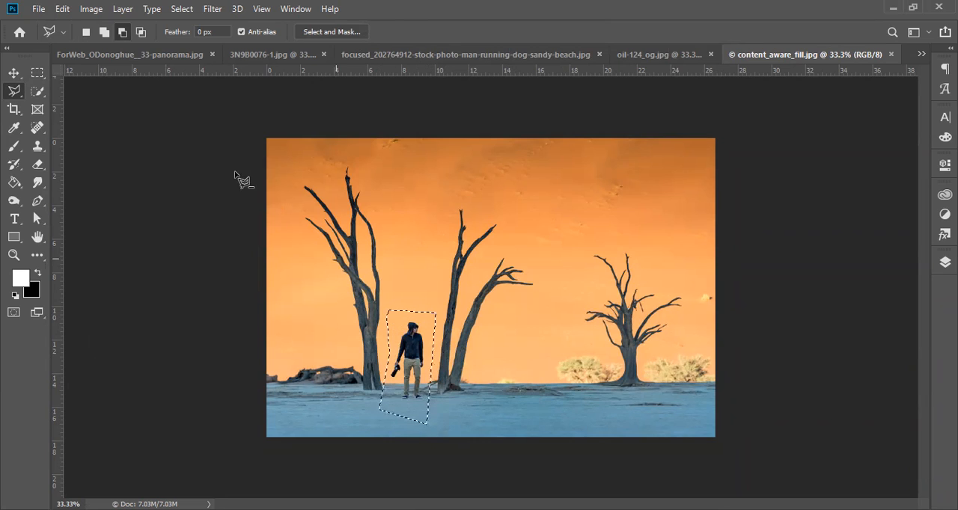
Step: Try removing the selected man with a Content-Aware fill in Normal mode at 100% opacity, compare before and after, and undo the fill
click(62, 9)
click(102, 226)
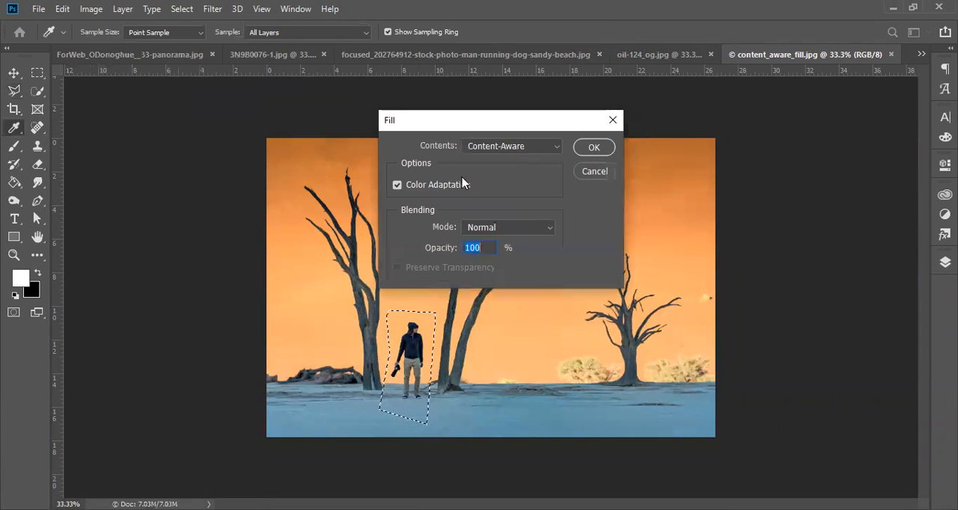
click(605, 150)
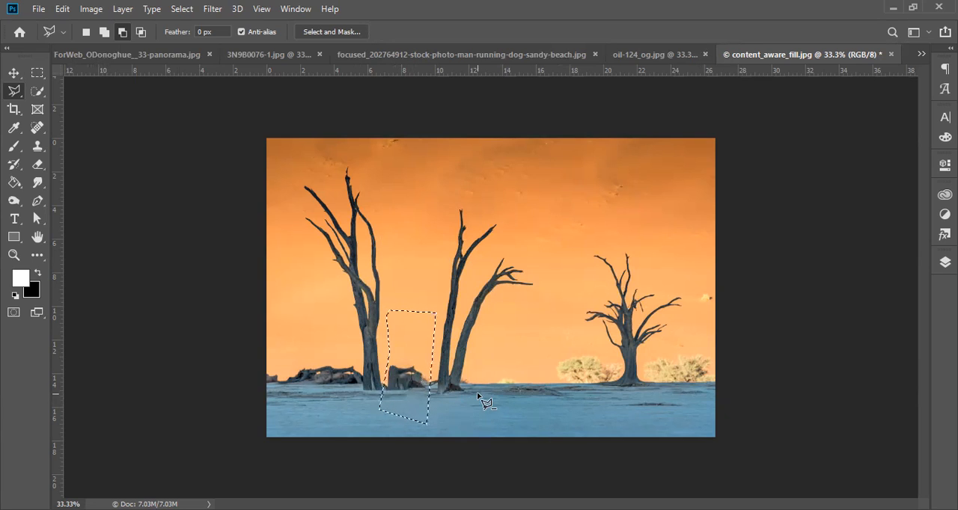
key(ctrl+z)
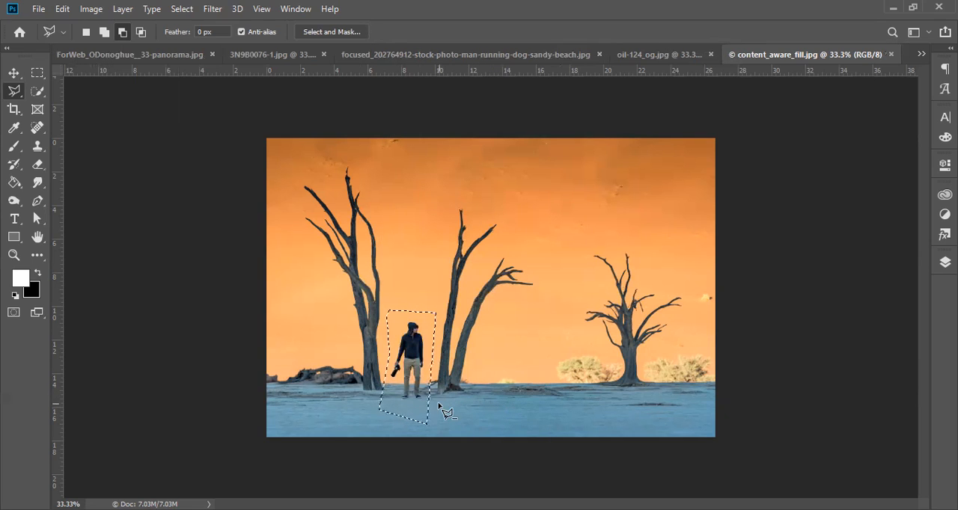
key(ctrl+shift+z)
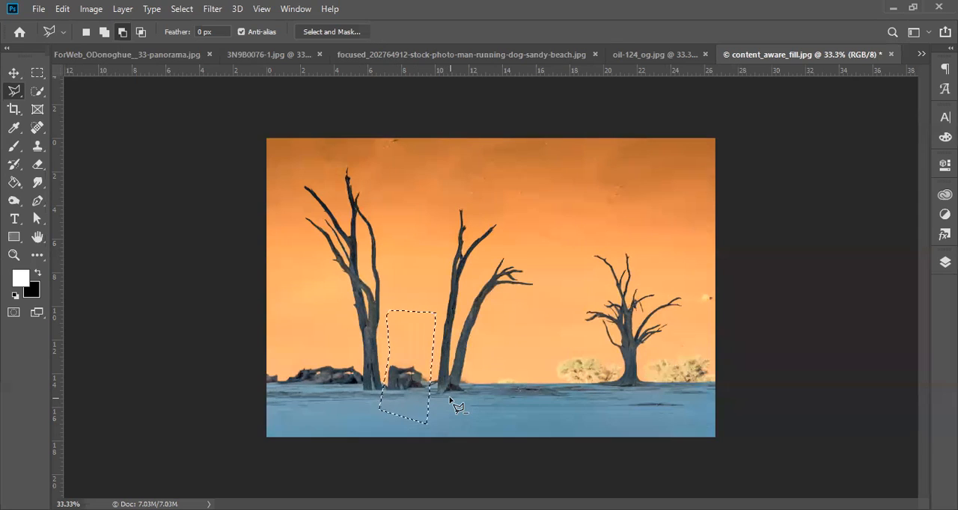
key(ctrl+z)
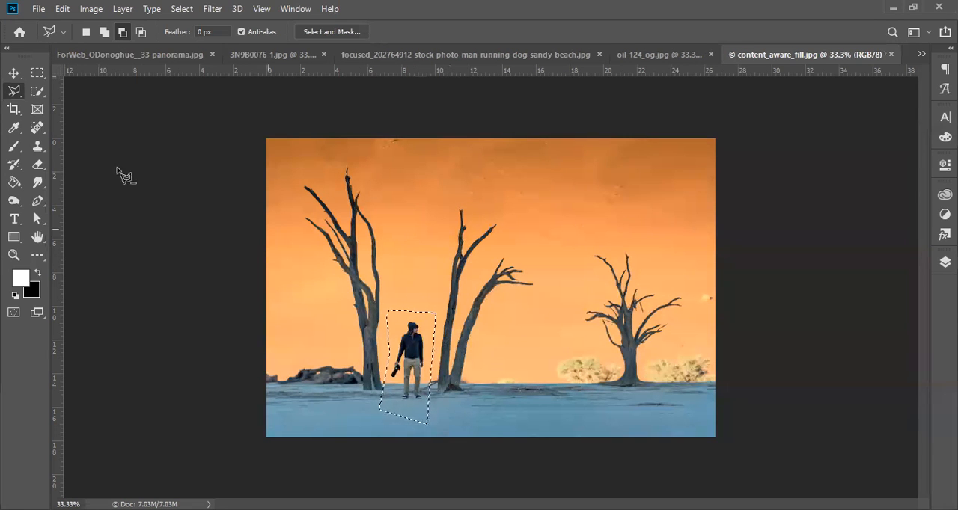
Step: Retry the Content-Aware fill with Color Adaptation on the lassoed man, undo it, and clear the selection
click(63, 9)
click(116, 225)
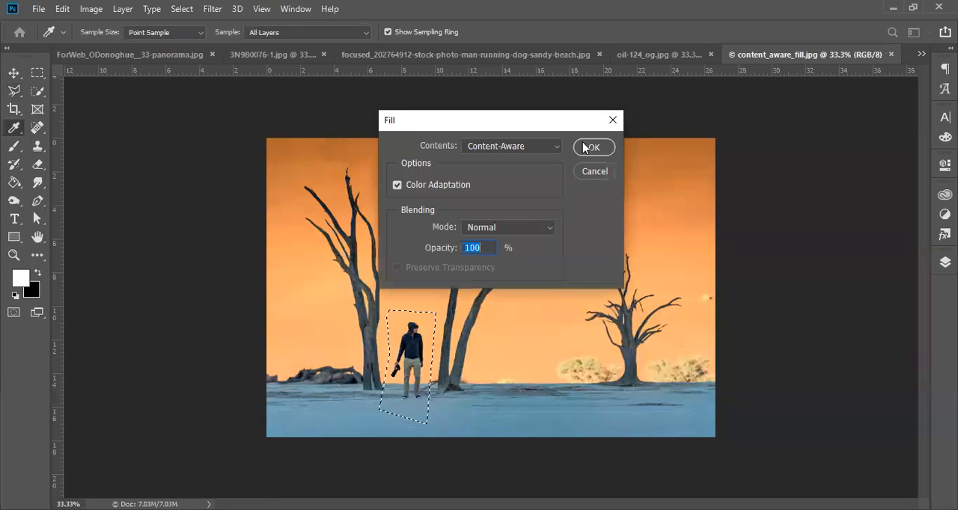
click(582, 153)
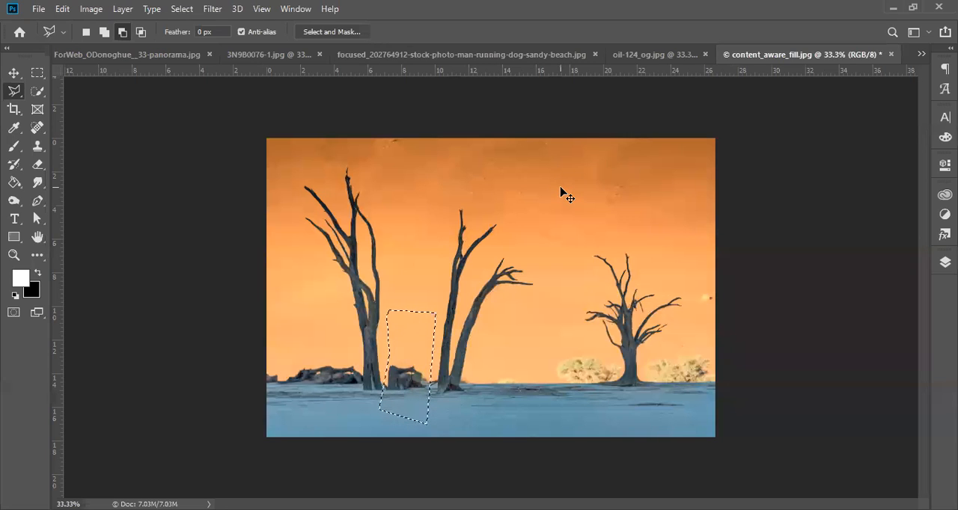
key(ctrl+z)
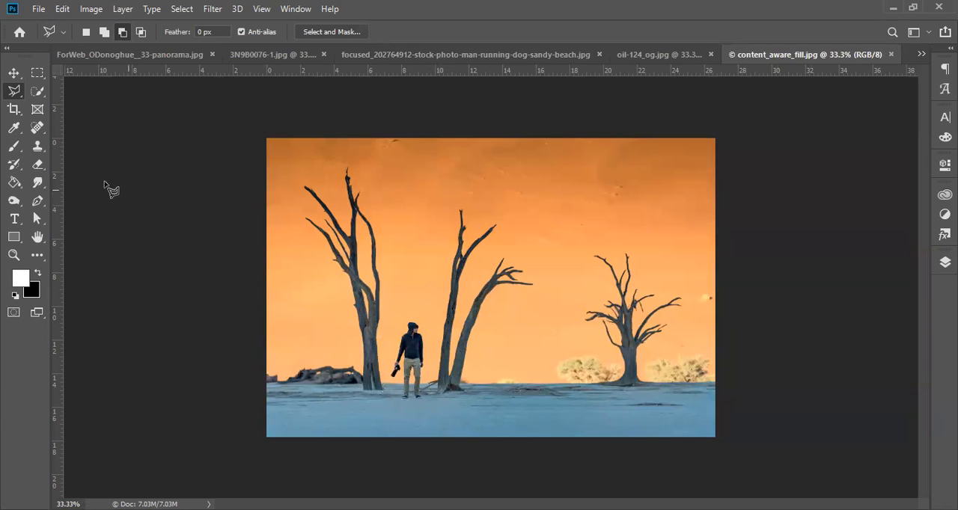
Step: Enclose the standing man in a rectangular marquee and replace him with a Content-Aware fill in Normal mode at 100% opacity
click(36, 73)
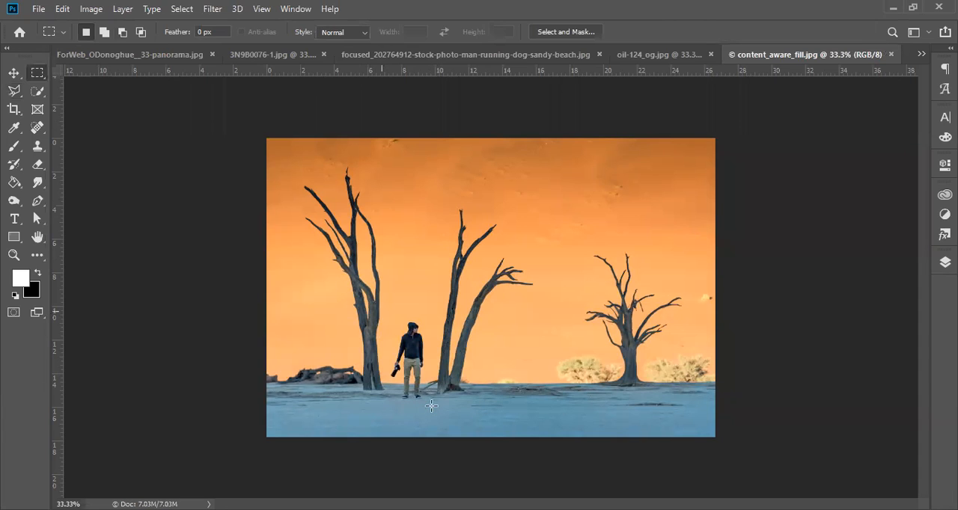
drag(431, 403, 382, 312)
click(64, 12)
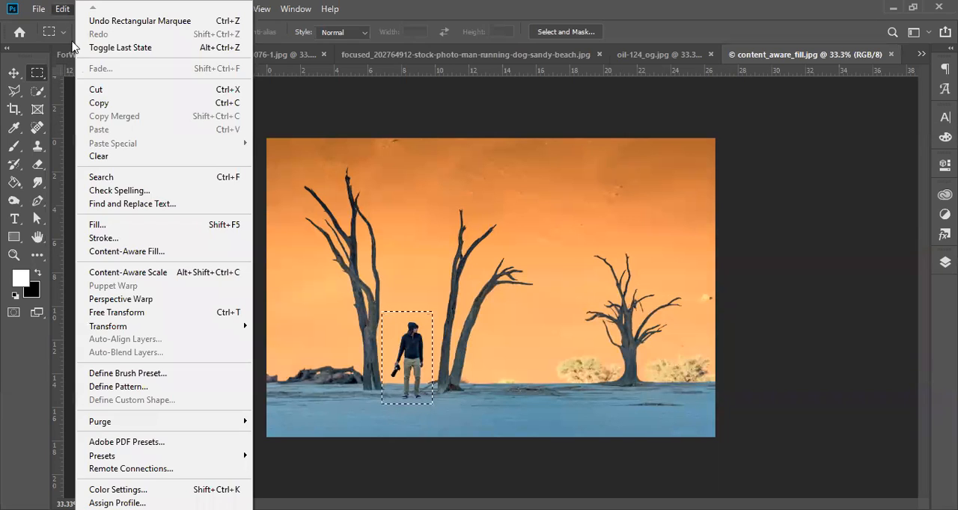
click(118, 223)
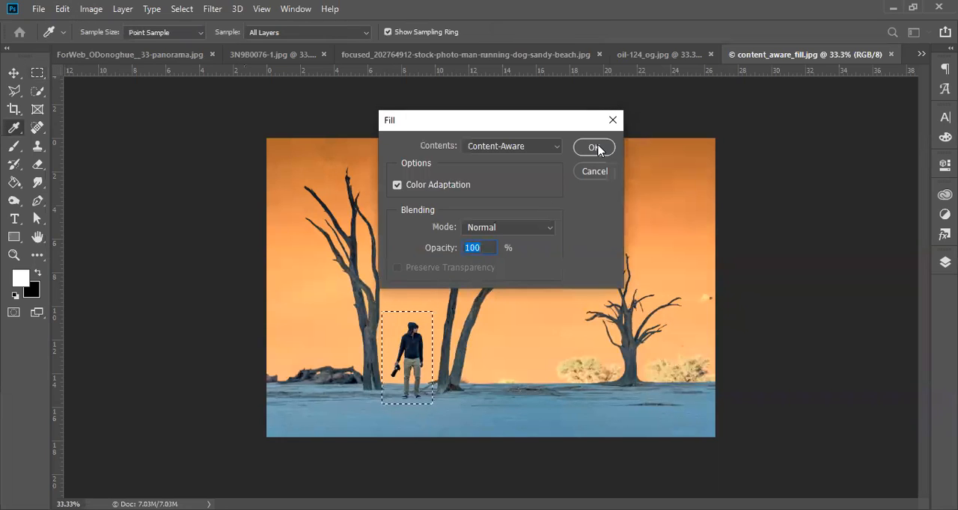
click(594, 147)
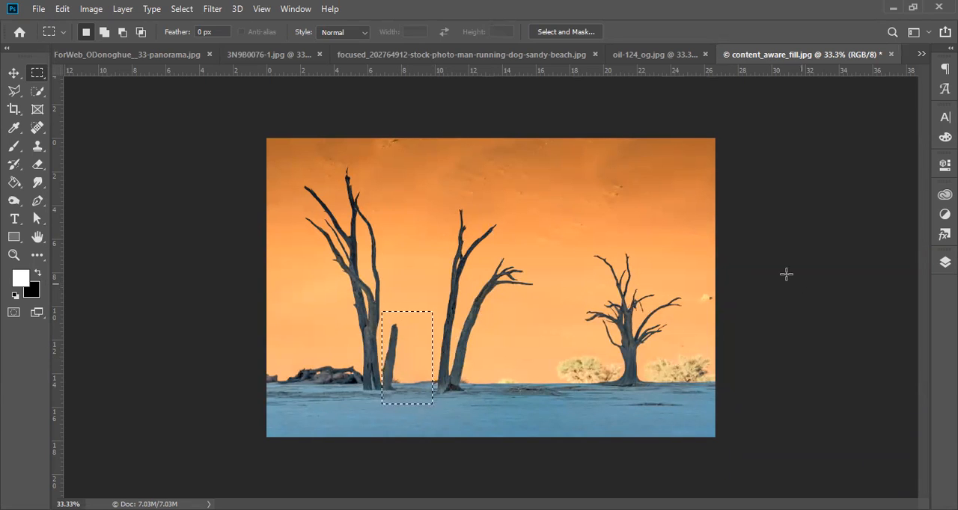
Step: Review the retouched running-dog and pink-cap beach photos, and return to the content_aware_fill.jpg desert image
click(508, 60)
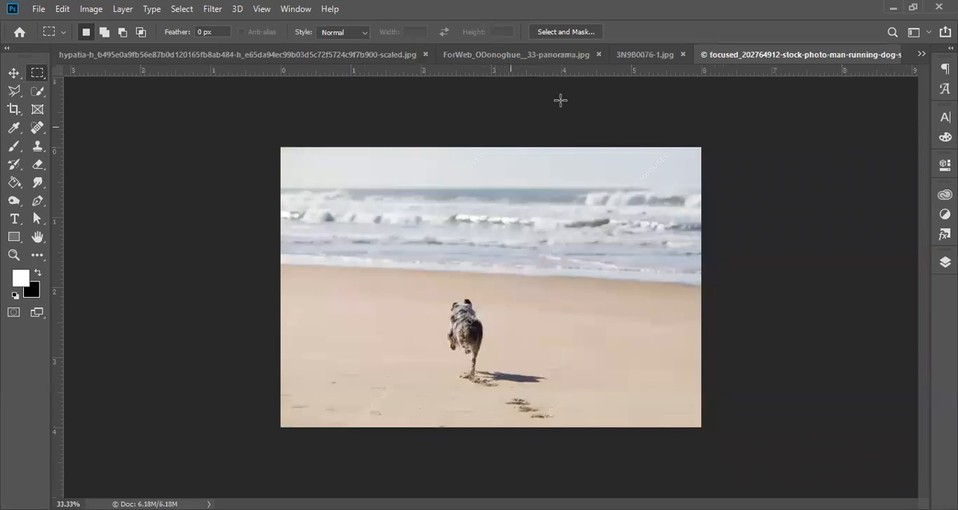
click(632, 56)
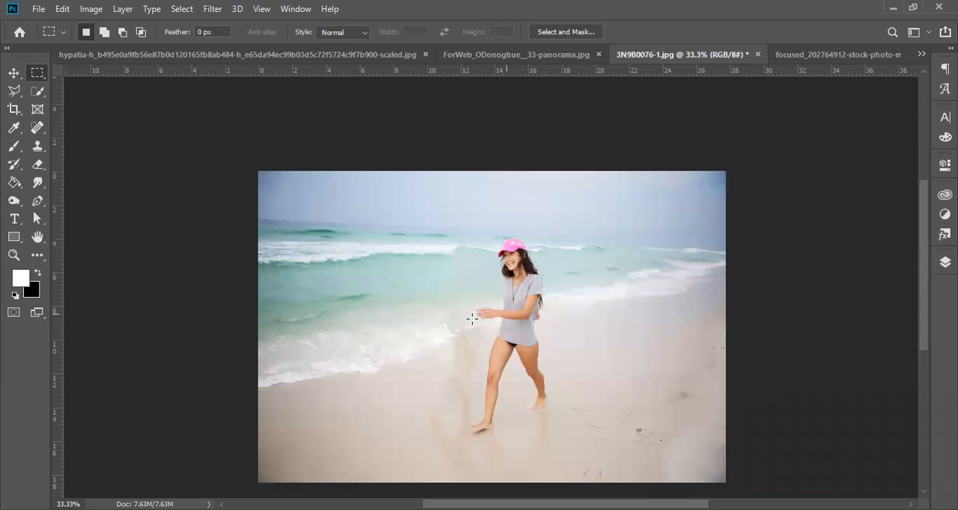
click(812, 56)
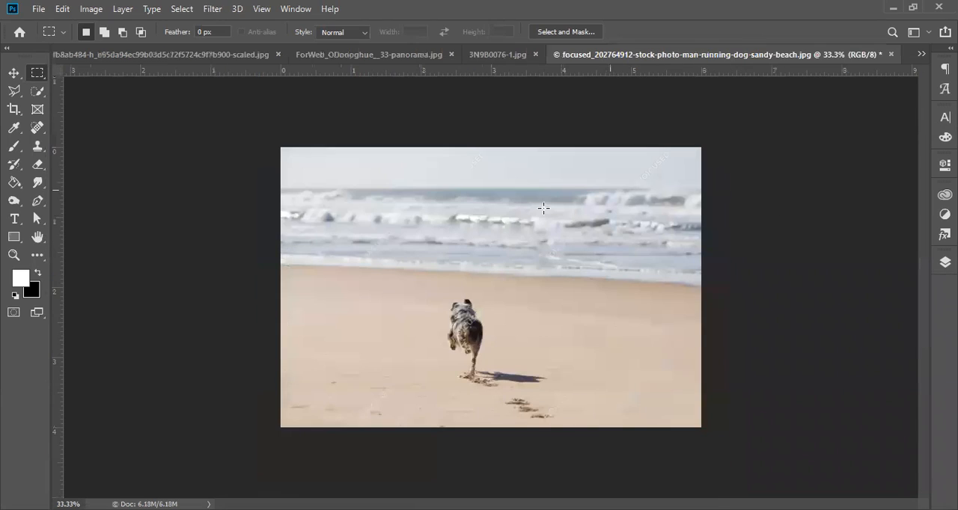
click(921, 54)
click(595, 151)
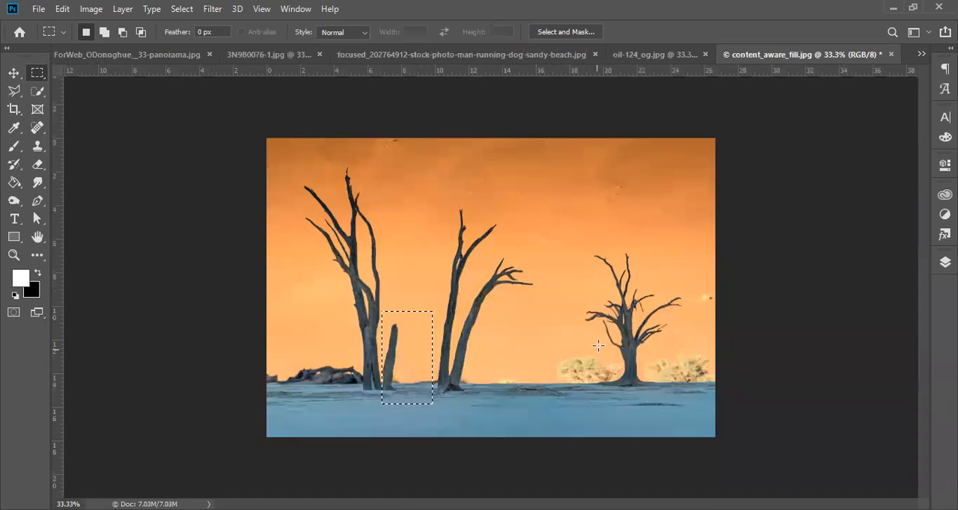